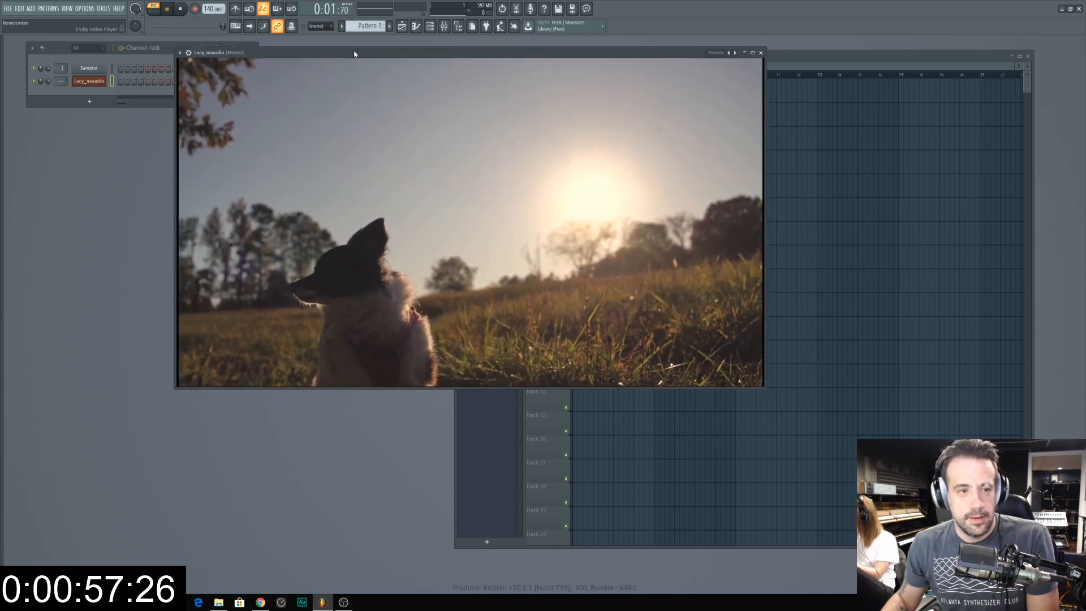
Step: Arrange the video player and the playlist side by side, and move playback to about bar 17 of the playlist
left_click_drag(789, 52, 509, 57)
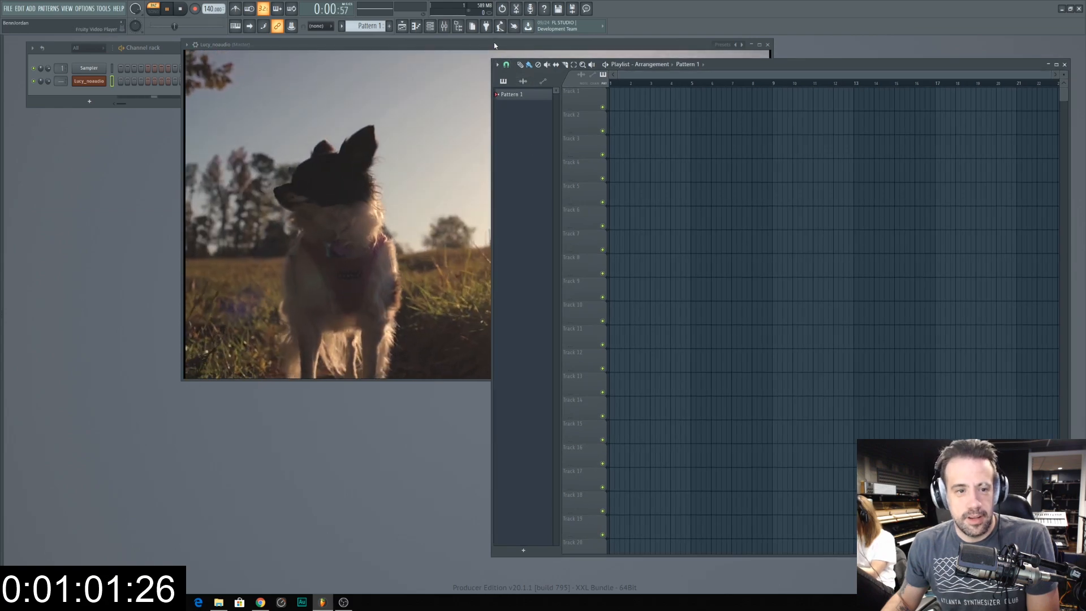
left_click(503, 54)
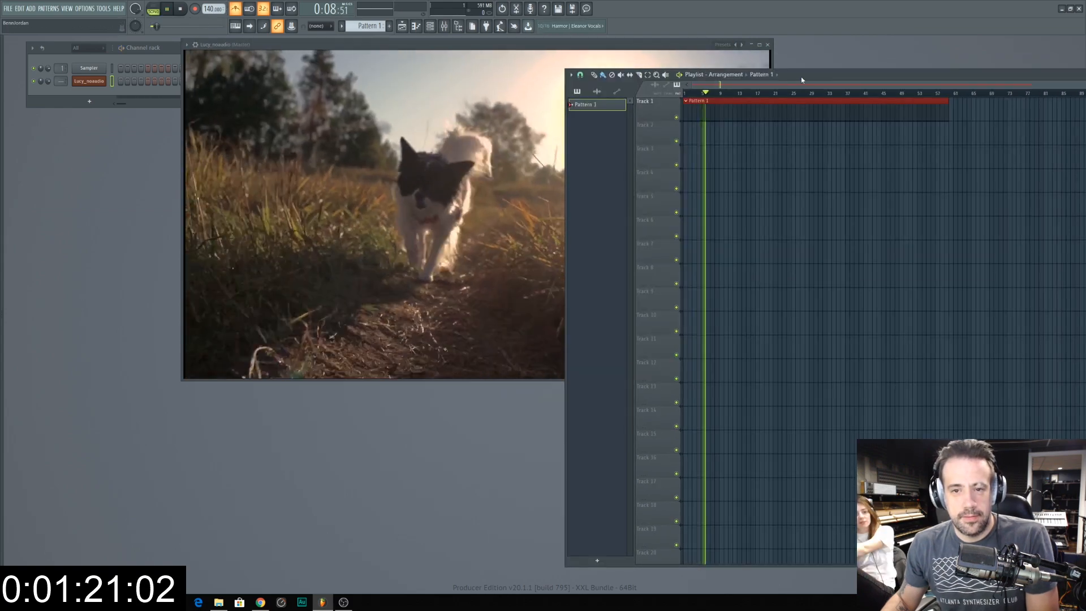
left_click_drag(801, 77, 875, 77)
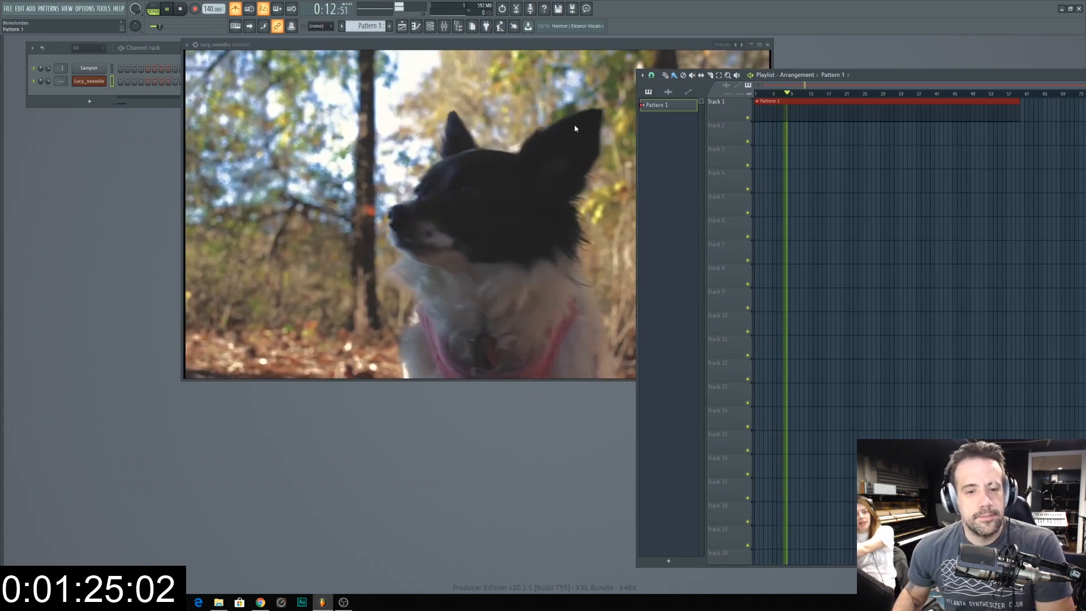
left_click_drag(479, 47, 335, 61)
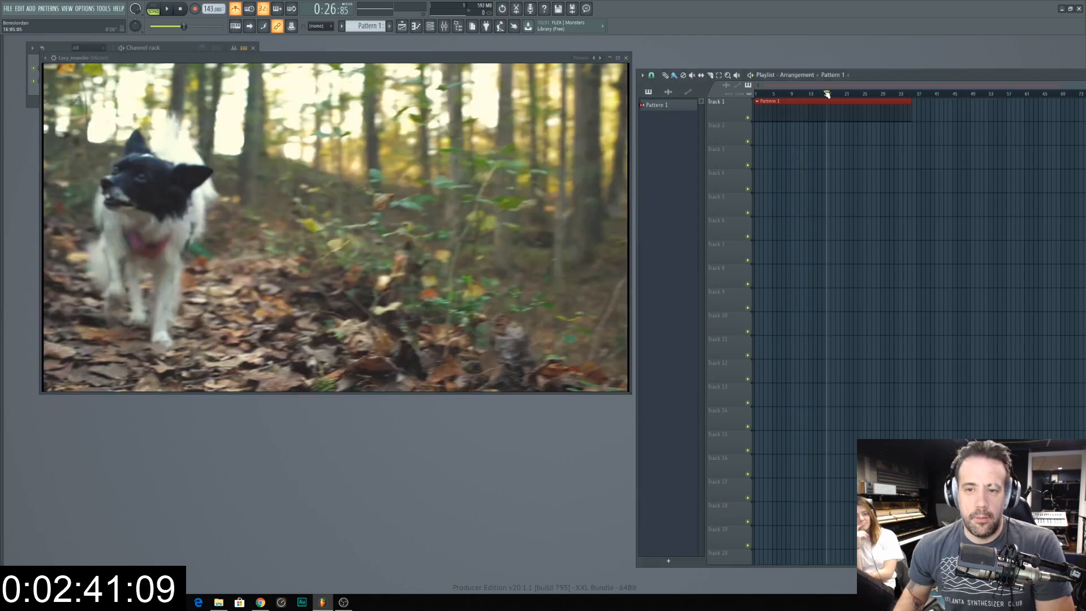
left_click(825, 94)
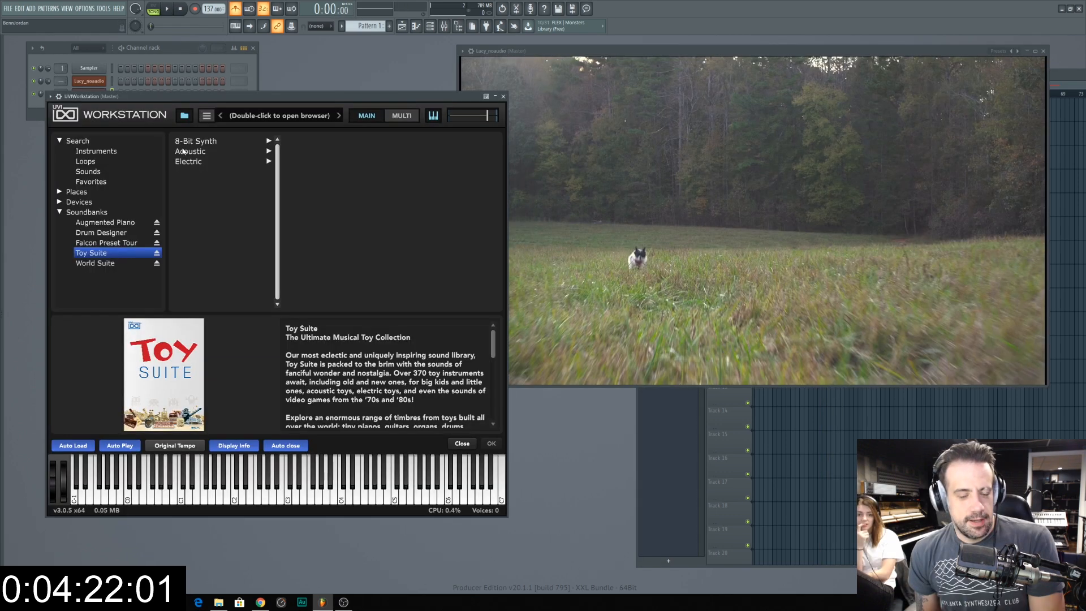
Step: Audition the Kathedral Chimes and Guitalele presets from the Acoustic category of Toy Suite in UVI Workstation
left_click(184, 163)
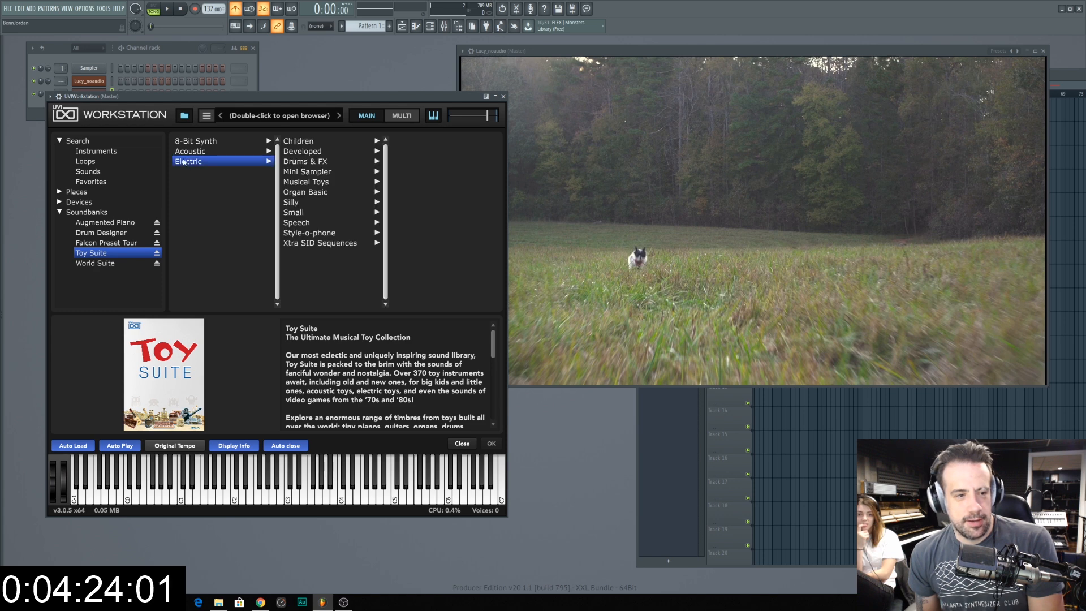
left_click(181, 153)
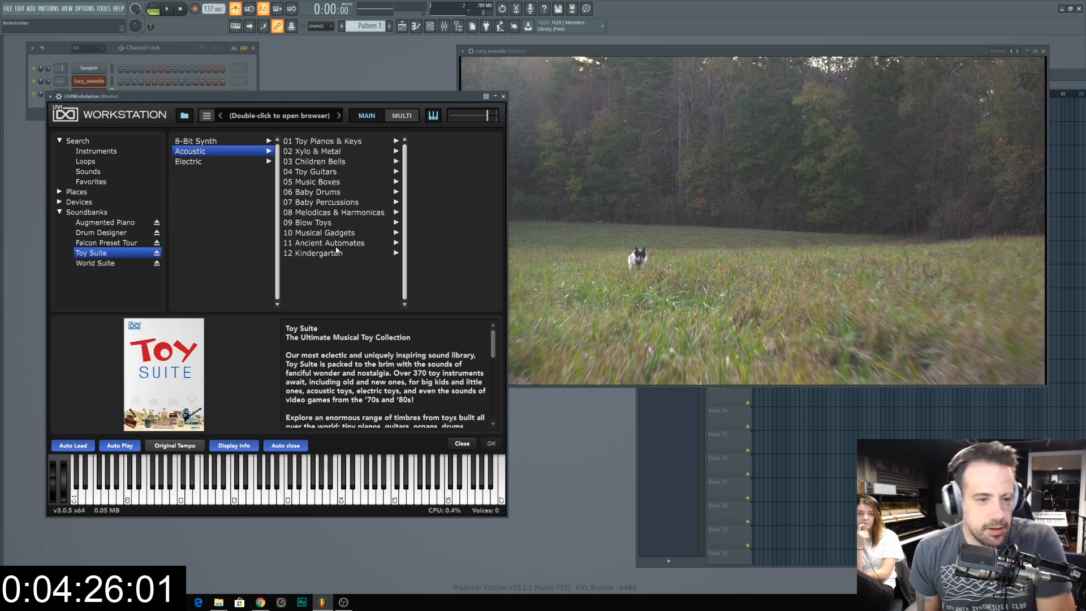
left_click(338, 142)
left_click(396, 152)
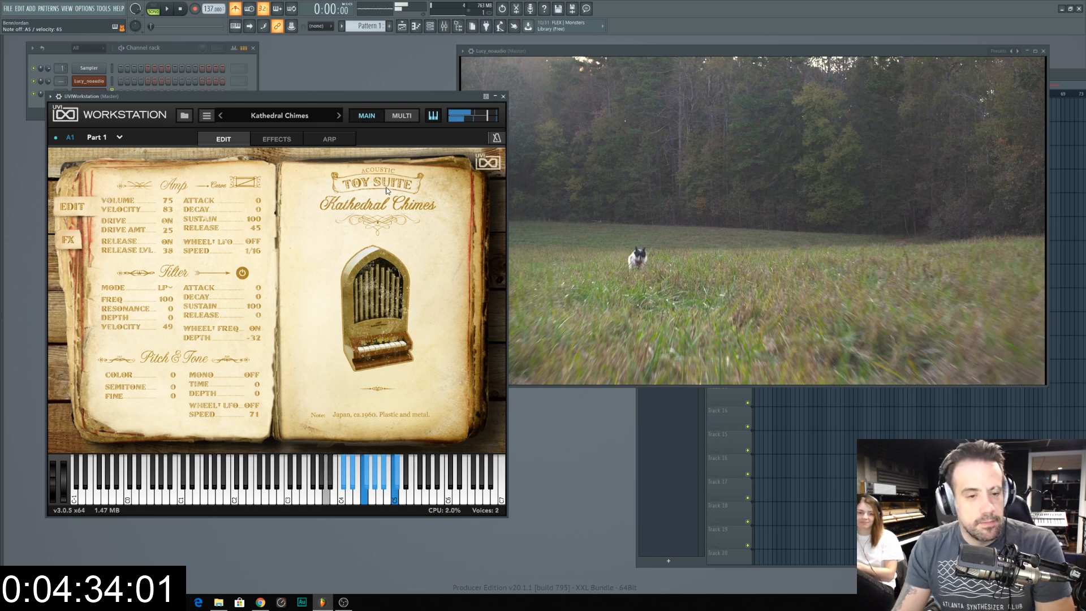
left_click_drag(83, 97, 146, 116)
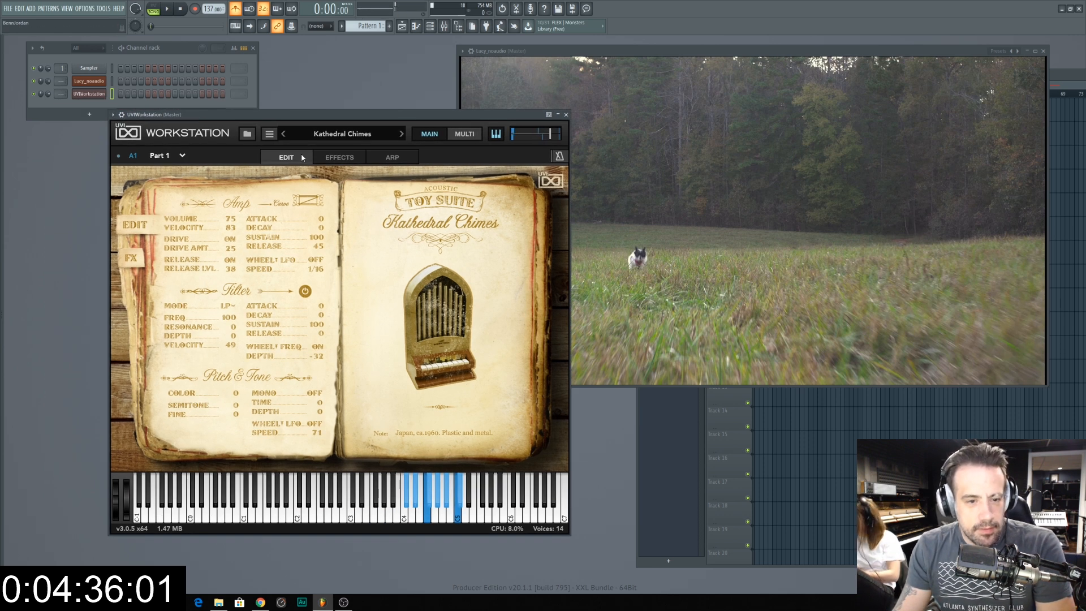
left_click(351, 142)
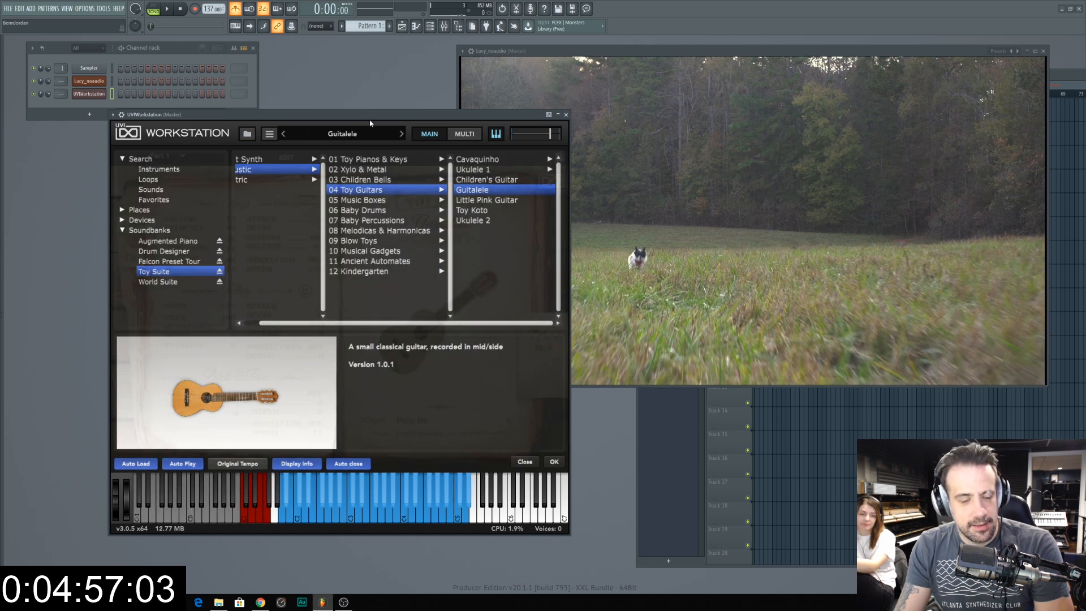
left_click_drag(362, 114, 331, 67)
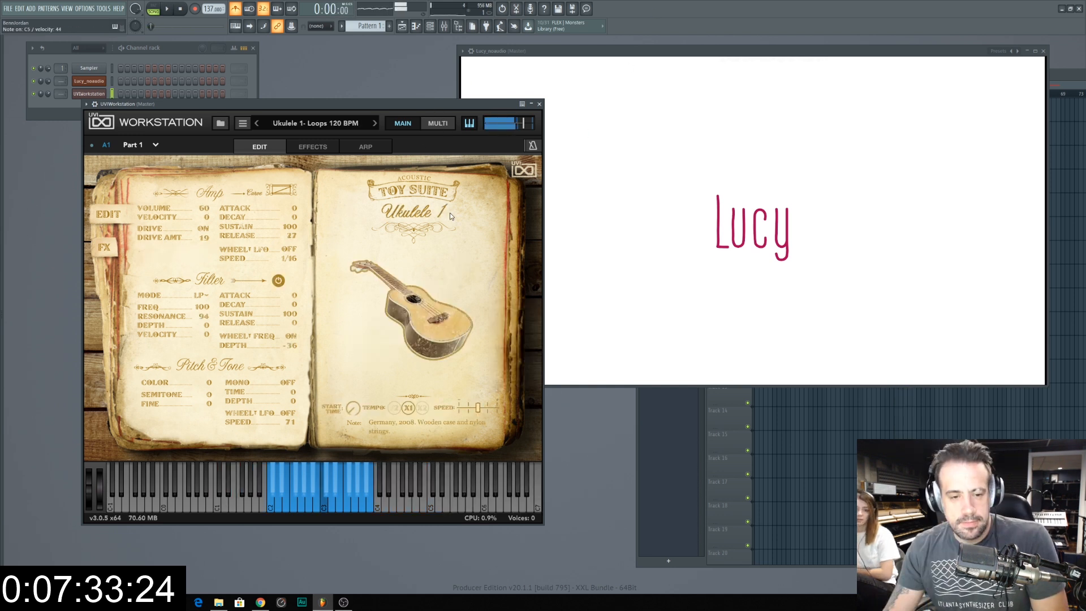
Step: Load the Ukulele 1- Loops 140 BPM preset from the Toy Guitars and reposition the UVI Workstation window
left_click(334, 123)
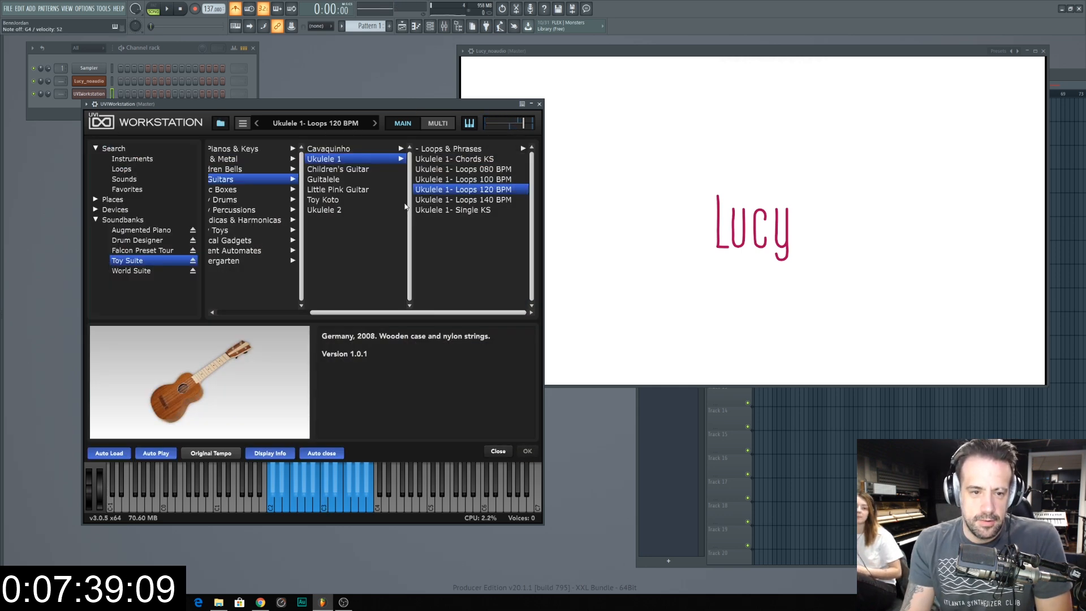
left_click(435, 199)
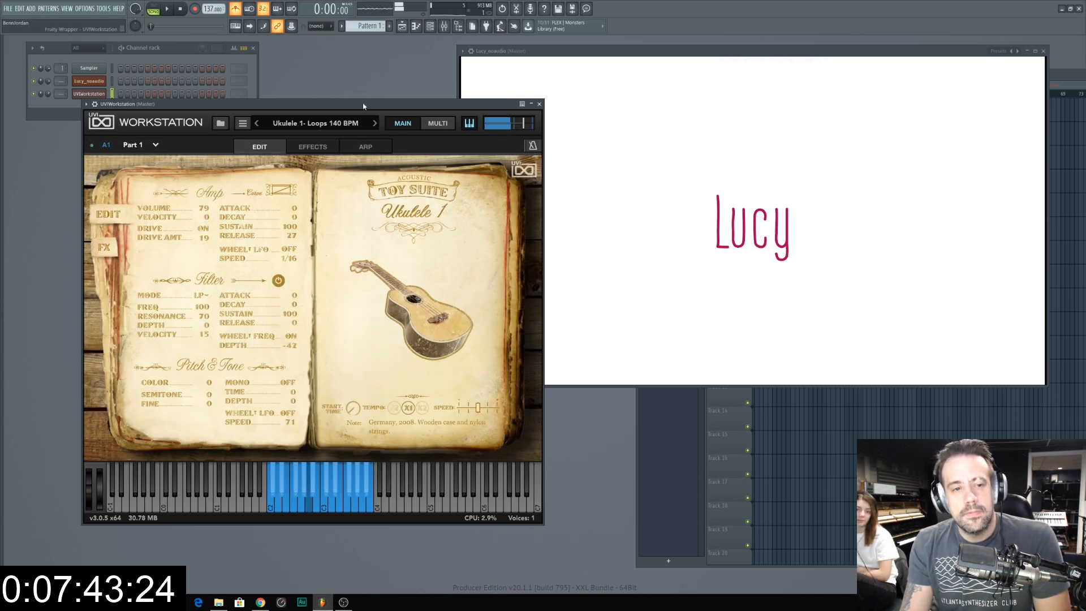
left_click_drag(364, 106, 362, 137)
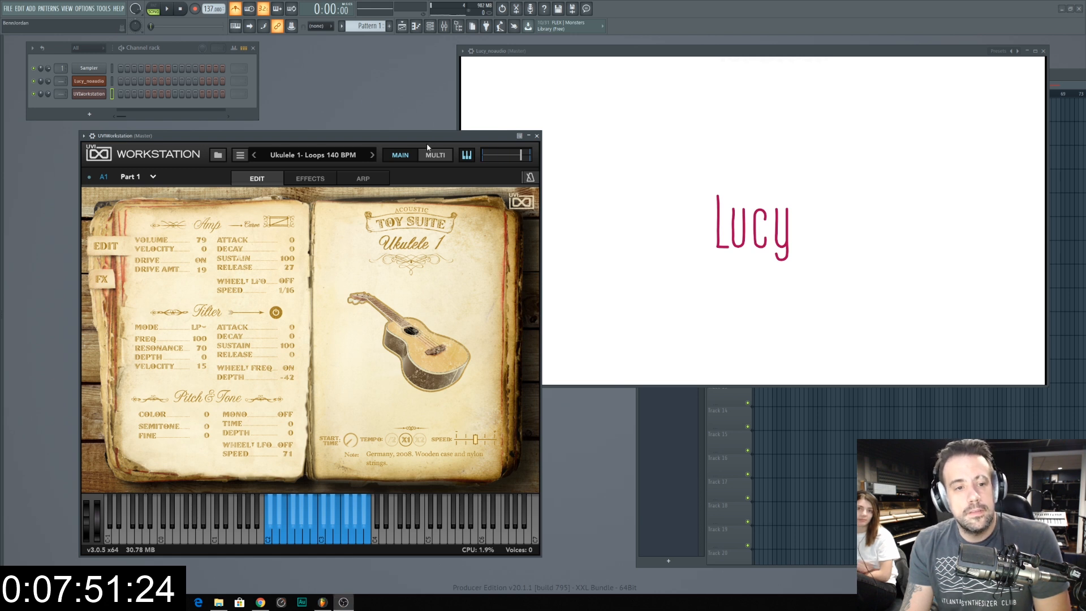
left_click_drag(403, 139, 402, 112)
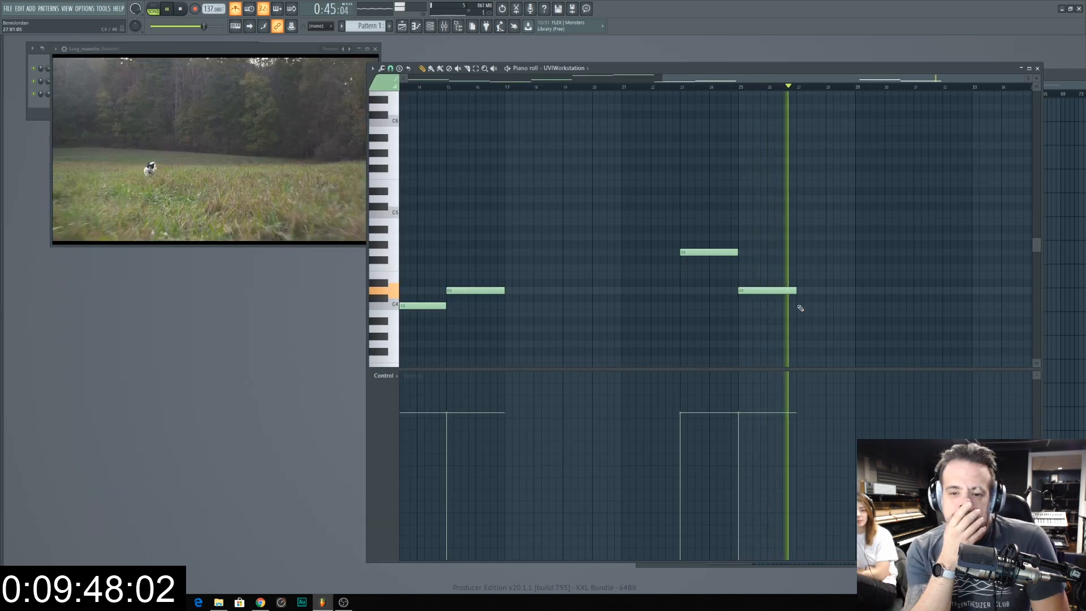
Step: Add a C4 note at bar 27 of the UVIWorkstation part and shorten the G5 note at bar 31 of UVIWorkstation #2 to two bars
left_click(799, 306)
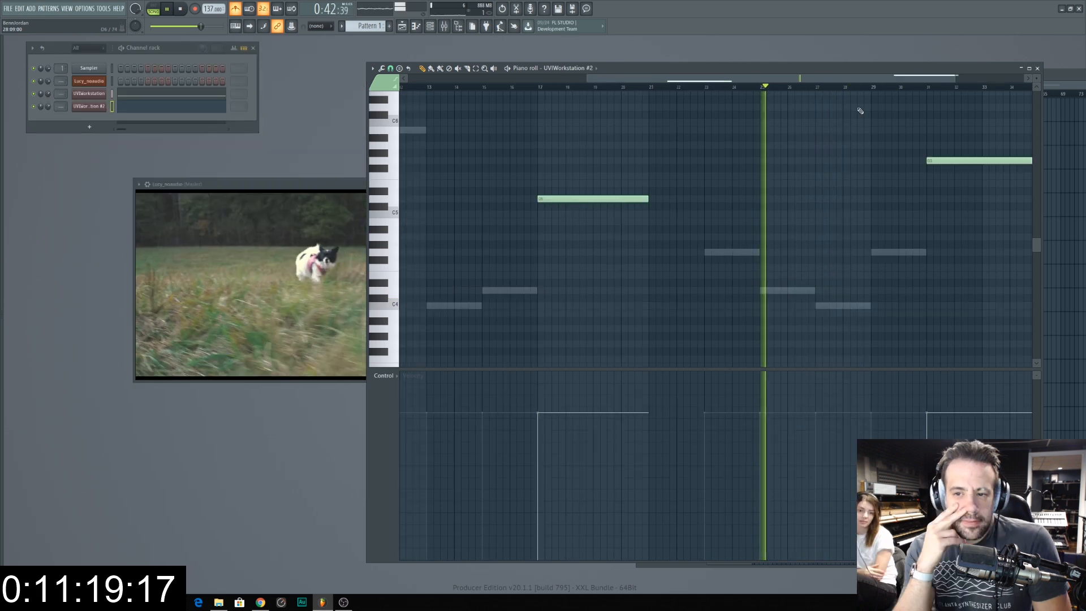
scroll(875, 87, "down", 2)
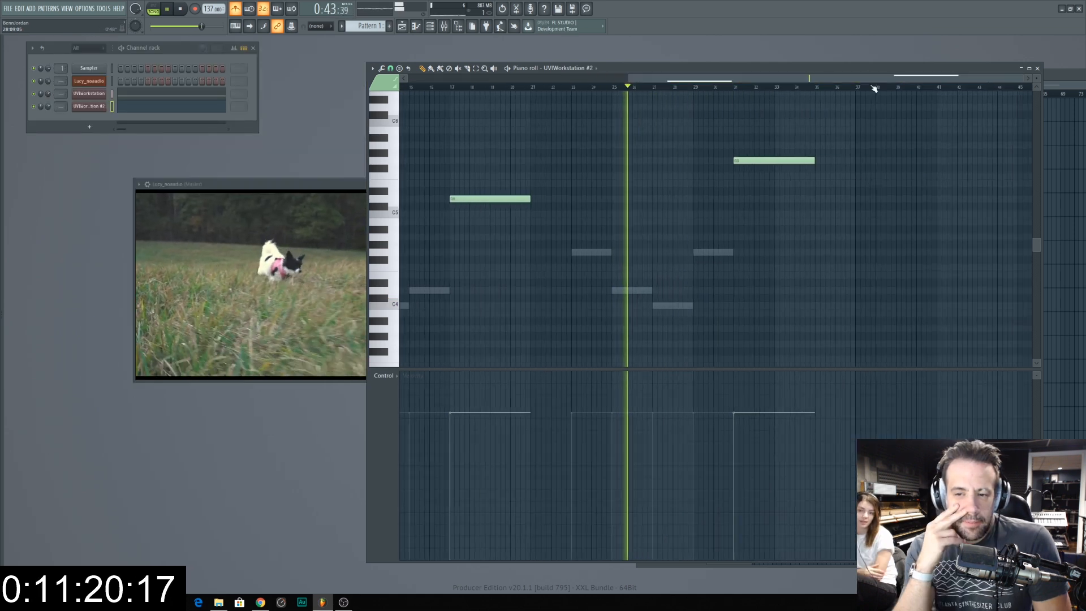
left_click_drag(808, 161, 772, 161)
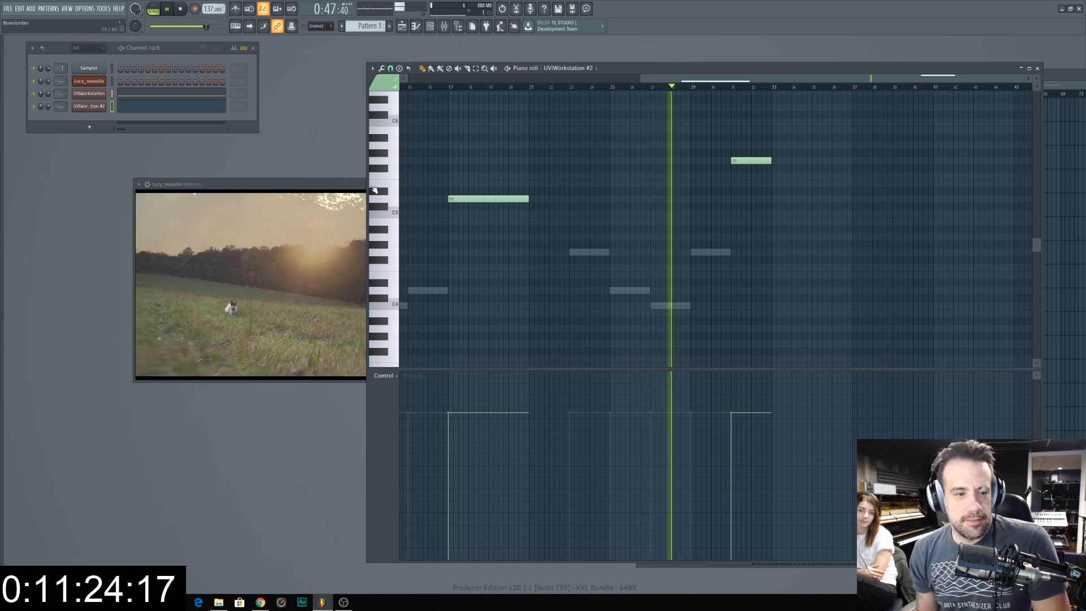
left_click_drag(814, 78, 809, 78)
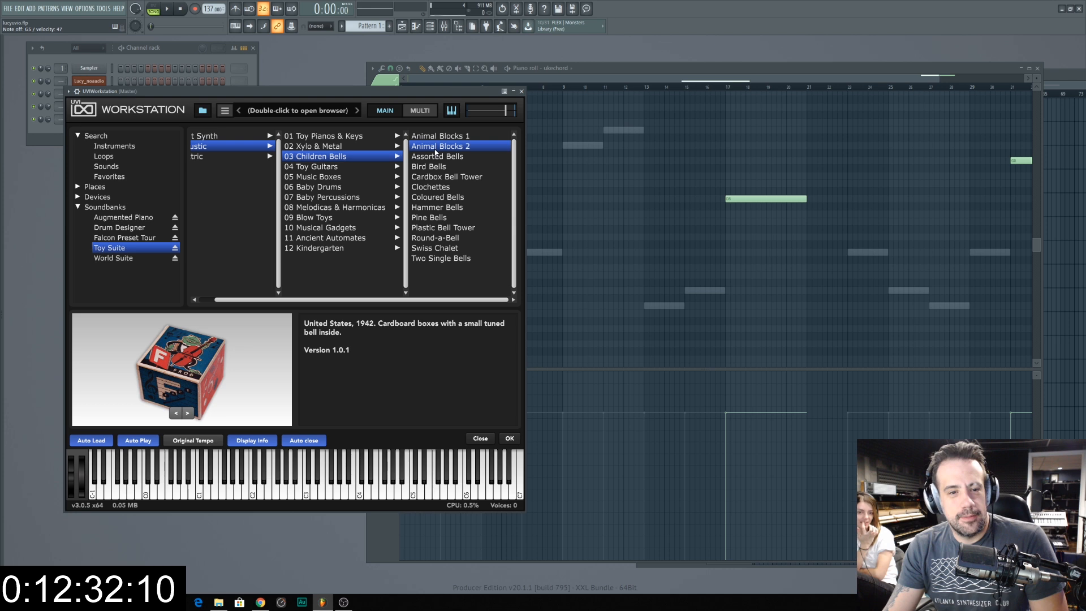
Step: Audition the Children Bells presets of Toy Suite one after another, from Animal Blocks 2 through Two Single Bells
double_click(436, 152)
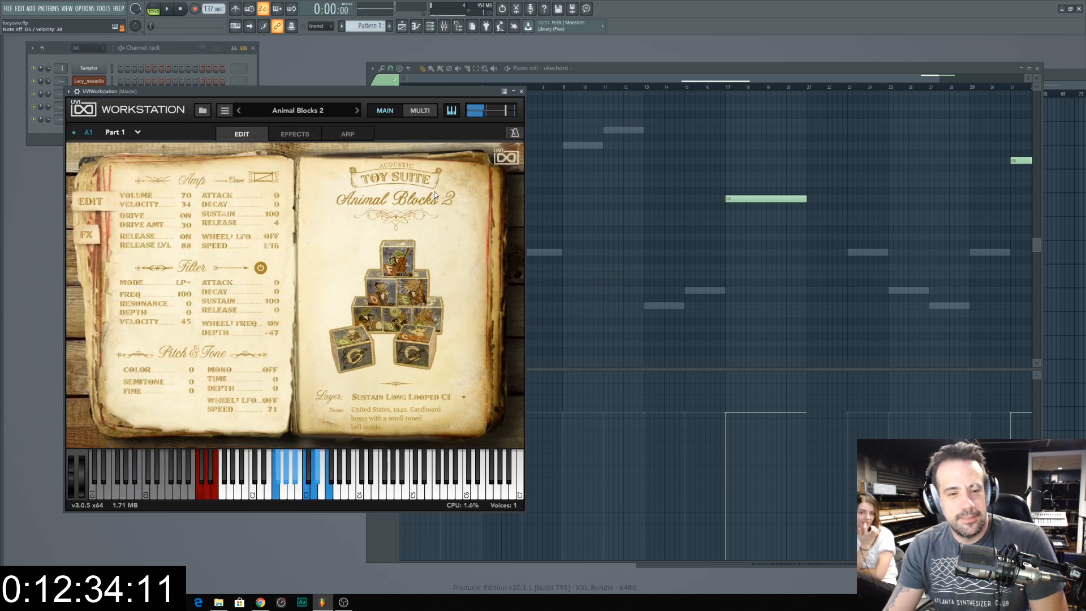
left_click_drag(334, 91, 673, 88)
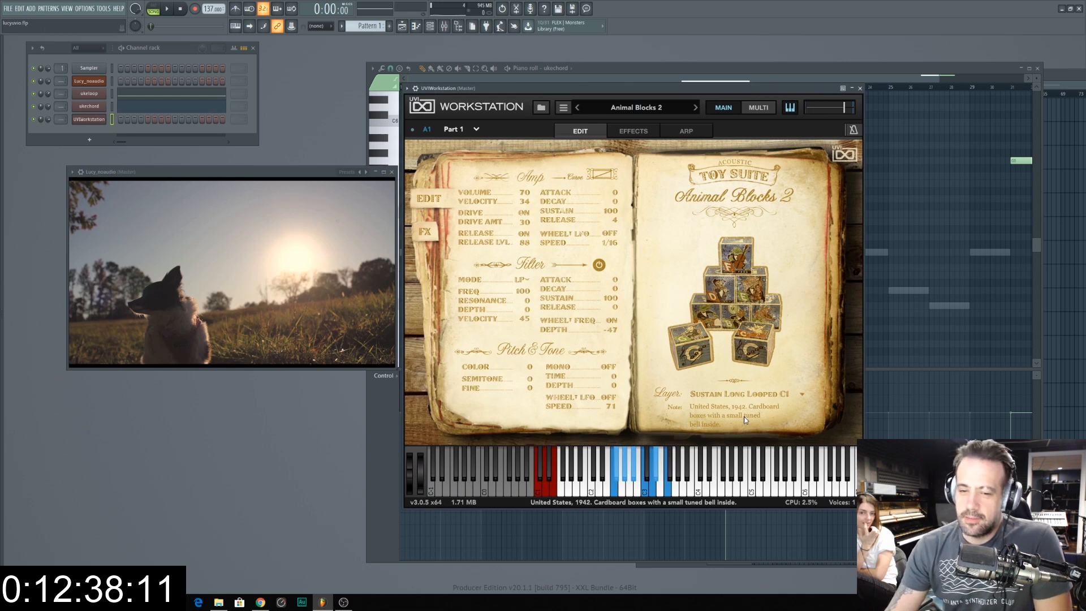
left_click(696, 107)
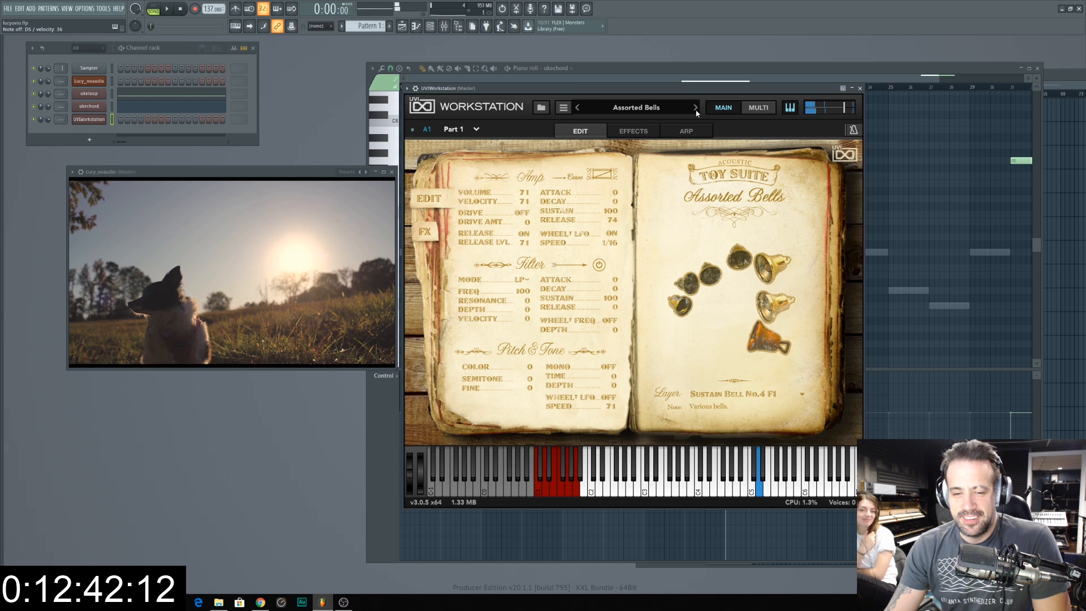
left_click(695, 107)
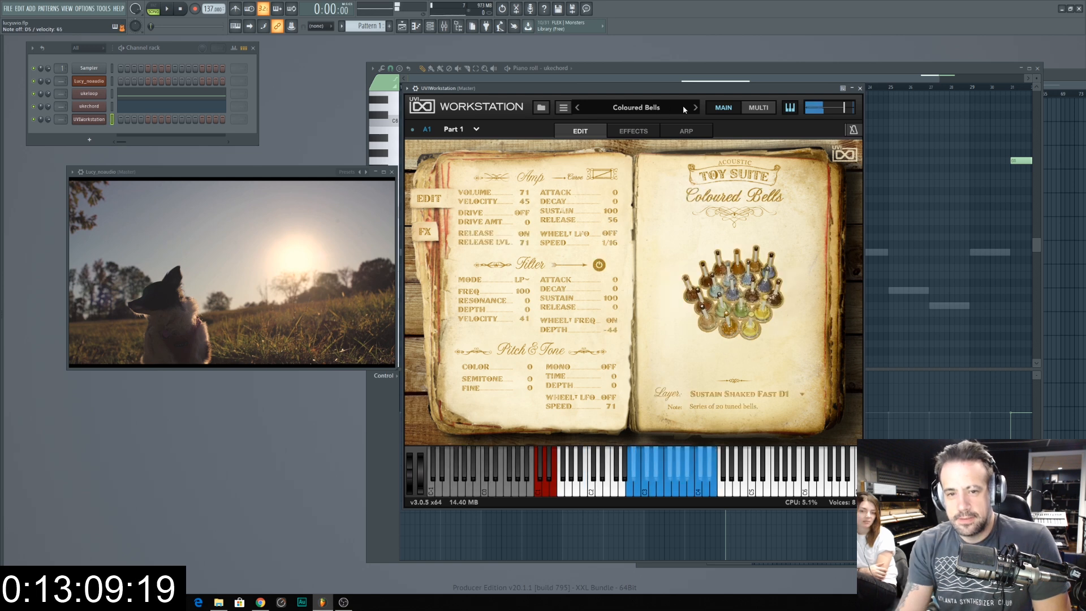
left_click(695, 108)
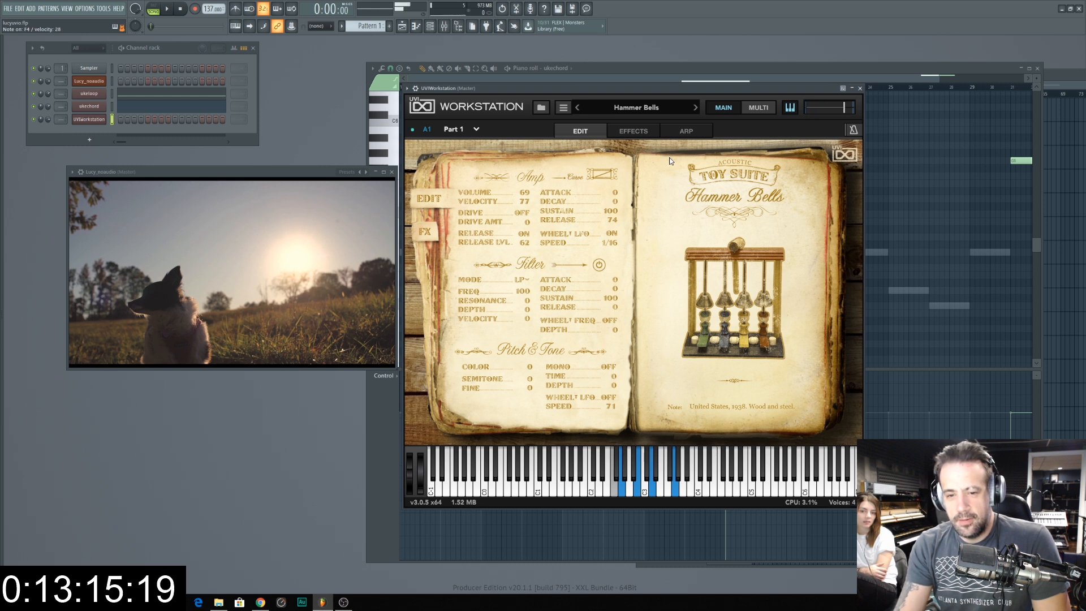
left_click(695, 108)
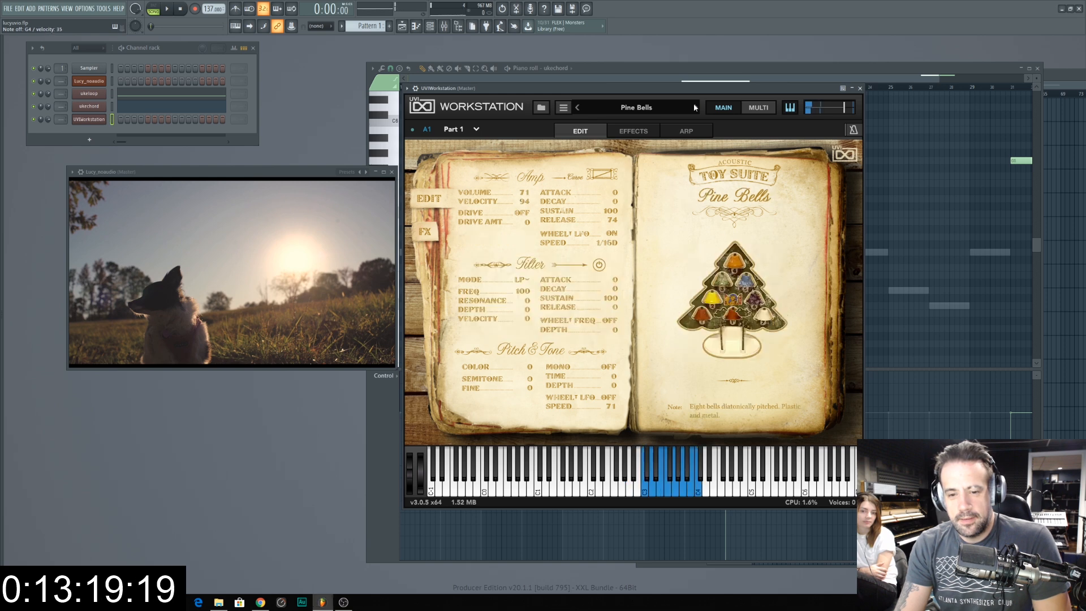
left_click(693, 104)
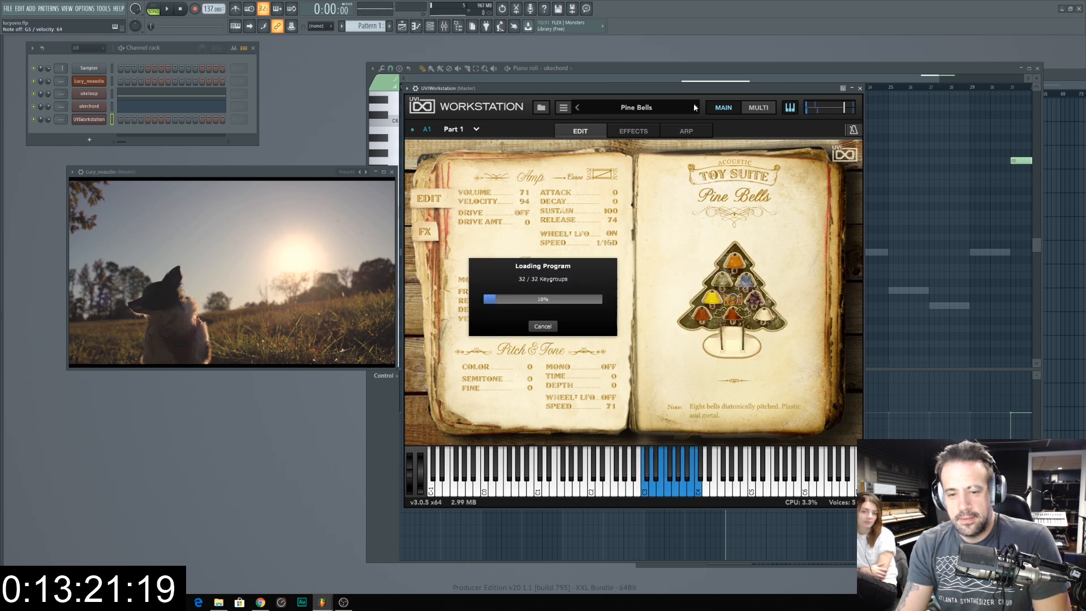
left_click(694, 103)
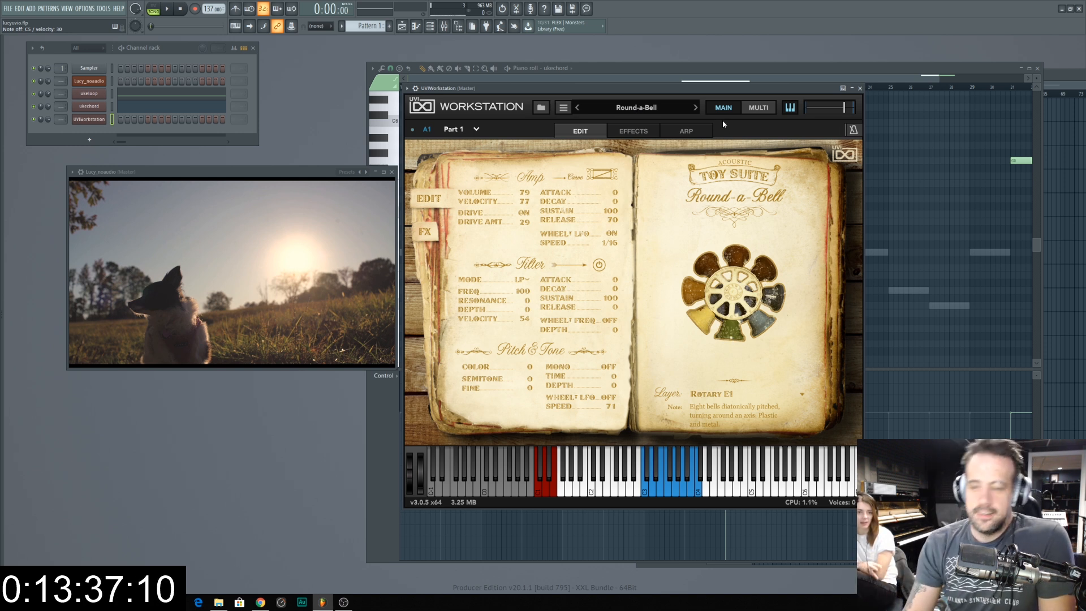
left_click(695, 108)
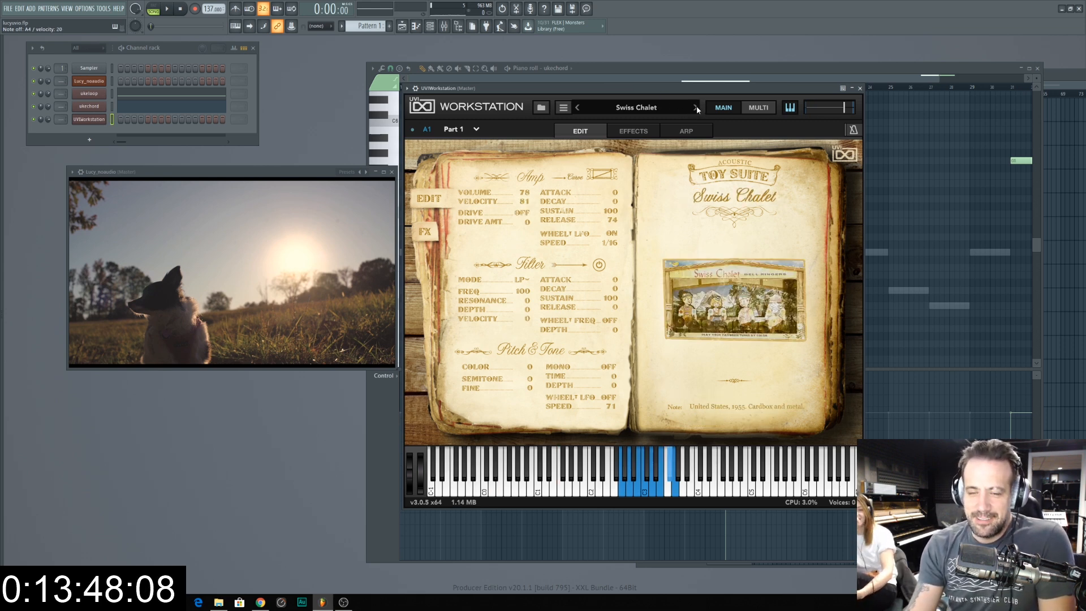
left_click(695, 108)
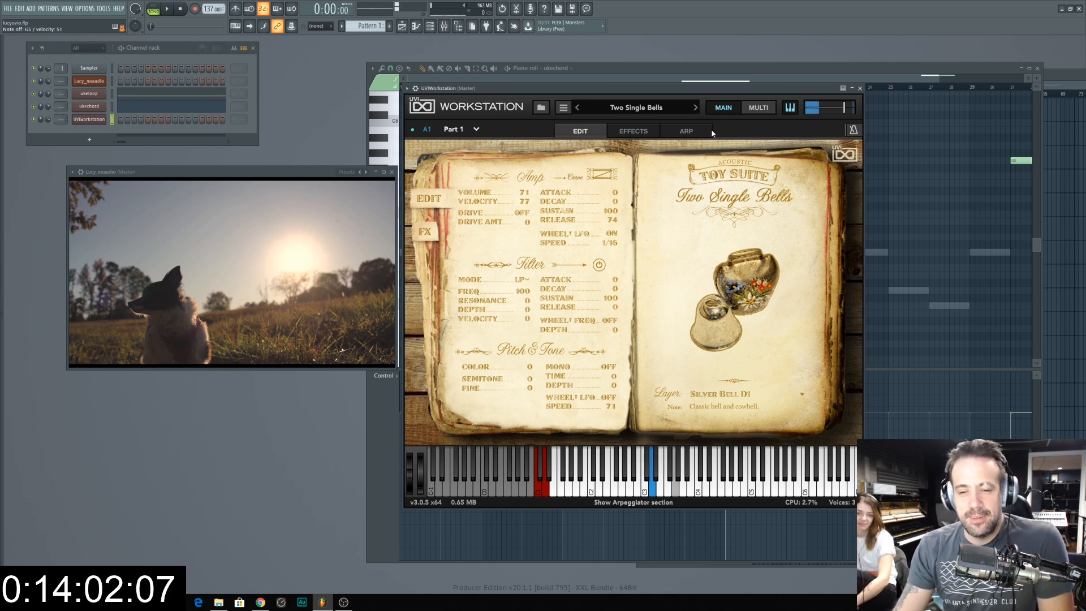
Step: Load the Cavaquinho DI preset in the new UVI Workstation channel and move its window closer to the video
left_click(694, 109)
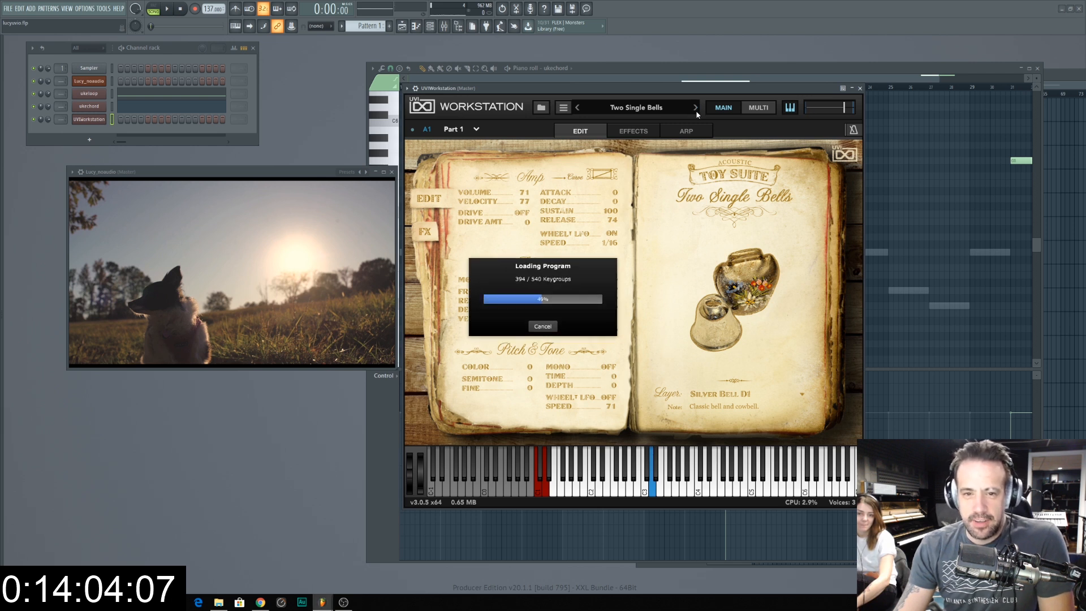
left_click(697, 112)
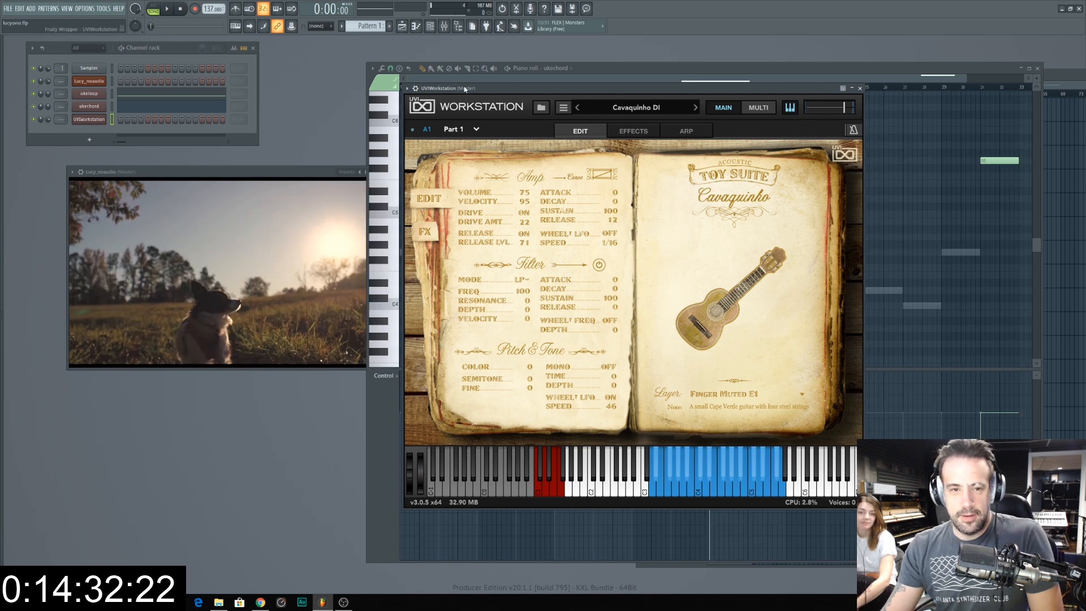
left_click_drag(465, 89, 318, 95)
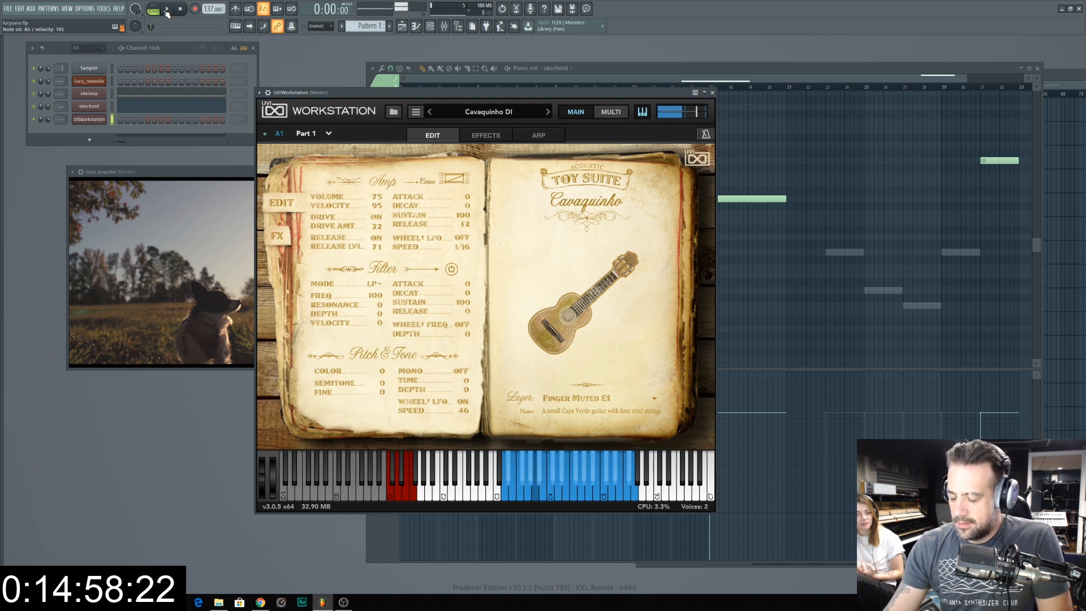
Step: Bring the ukechord piano roll to the front and switch to the empty Pattern 5
right_click(106, 118)
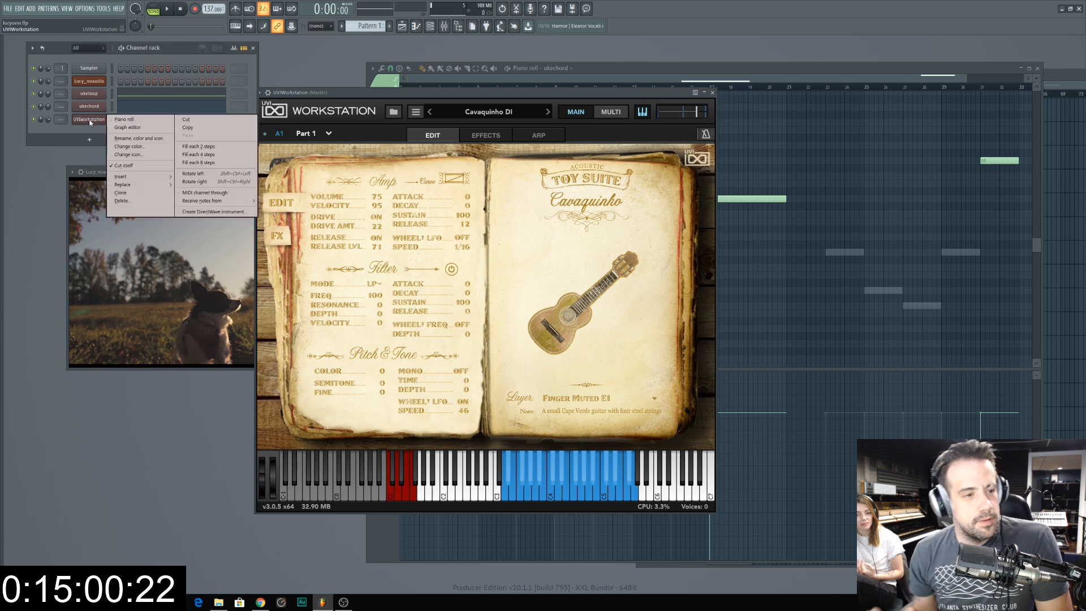
left_click(388, 83)
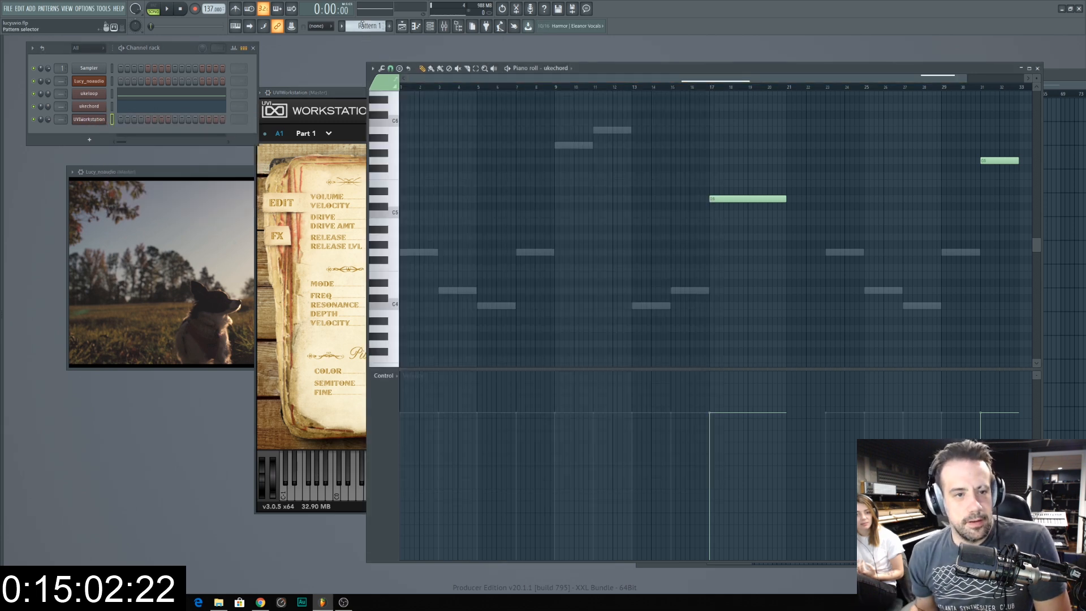
scroll(362, 25, "down", 4)
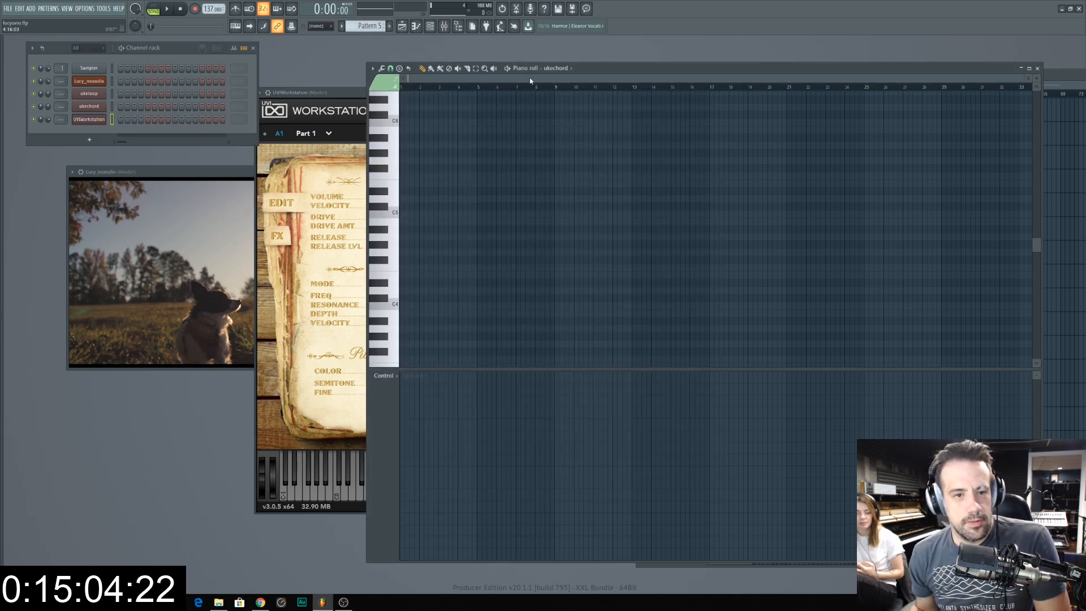
Step: Add a missing G4 note near the end of the one-bar UVIWorkstation riff in Pattern 5 and play it back
left_click_drag(614, 68, 490, 187)
left_click(793, 142)
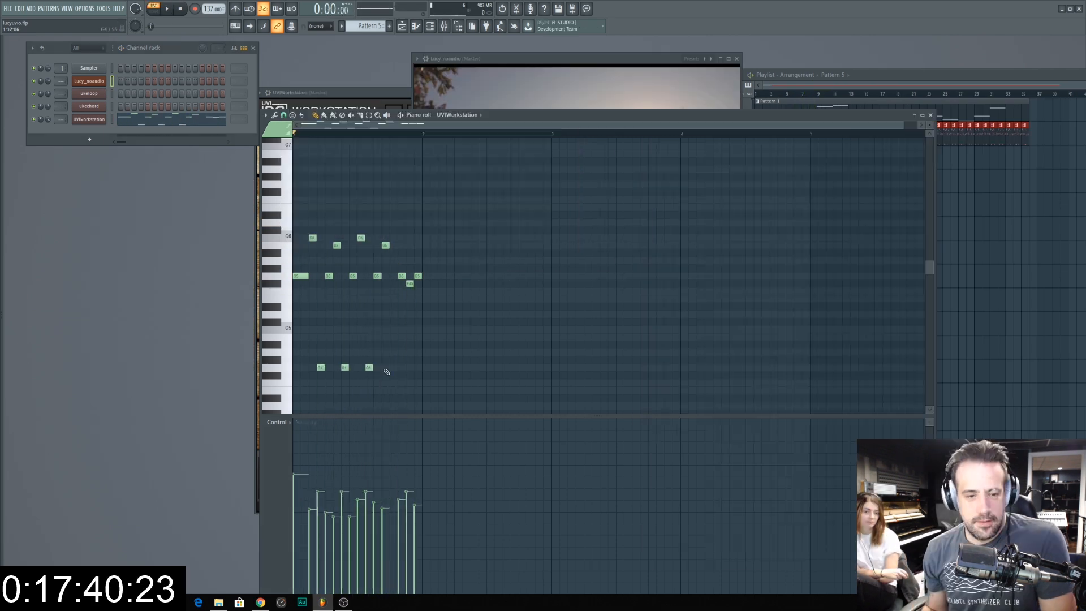
left_click(394, 367)
key("space")
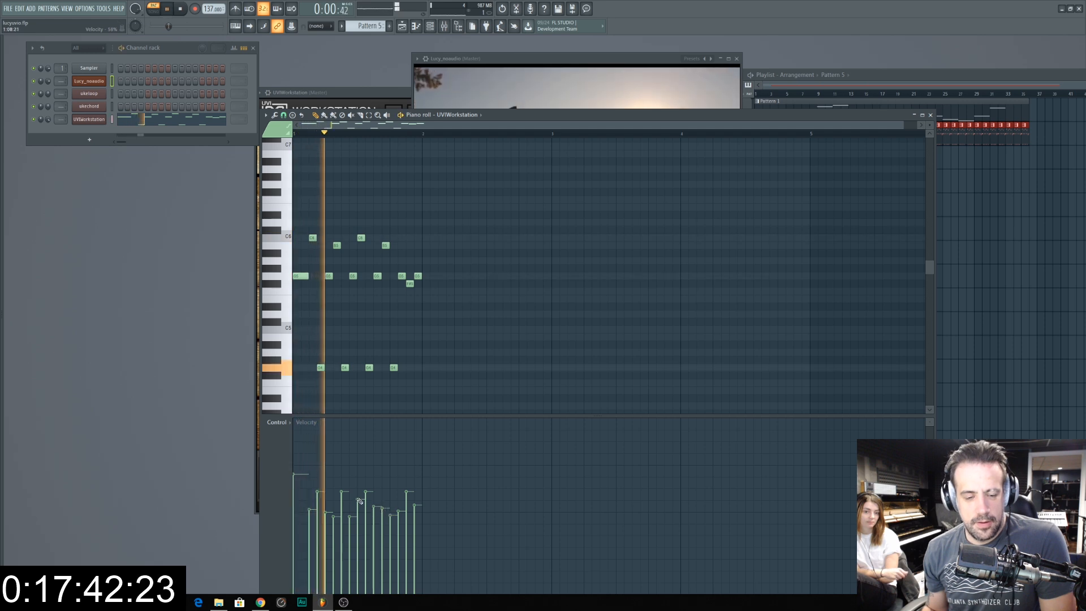
Step: Open the UVIWorkstation channel, audition Children's Guitar and load the Guitalele preset from Toy Guitars
left_click(89, 119)
key("space")
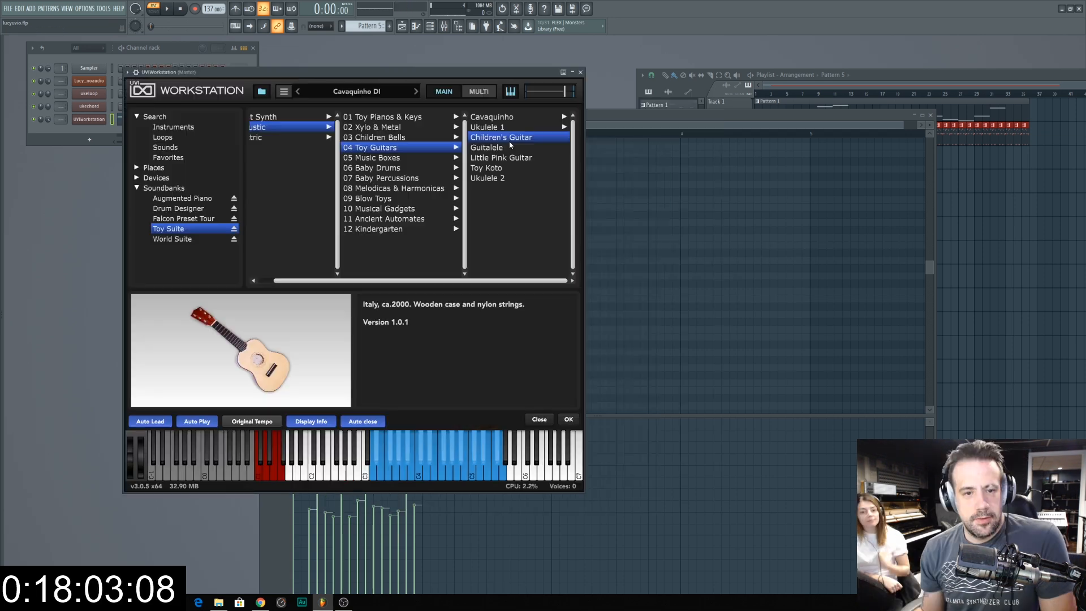
double_click(508, 137)
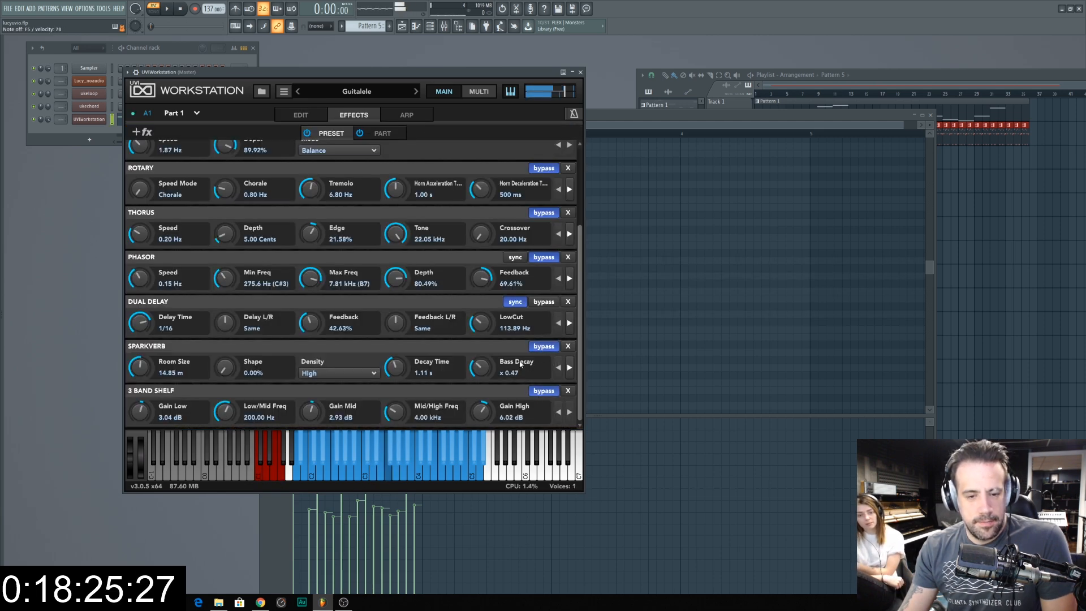
Step: Bypass the Dual Delay effect of the Guitalele preset and play the riff
scroll(519, 302, "up", 3)
scroll(519, 301, "down", 3)
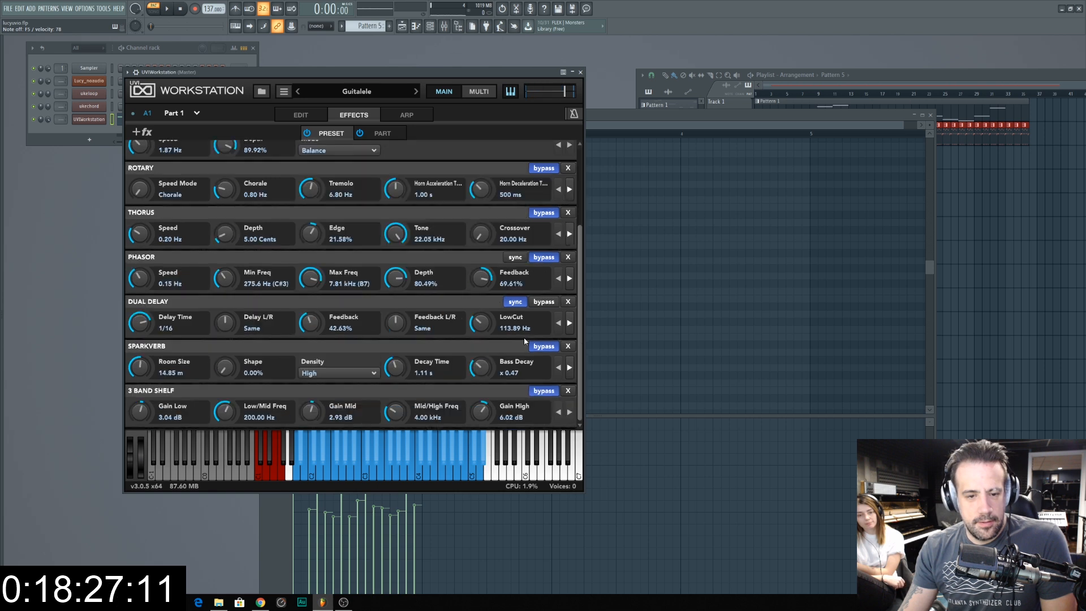
left_click(543, 302)
key("space")
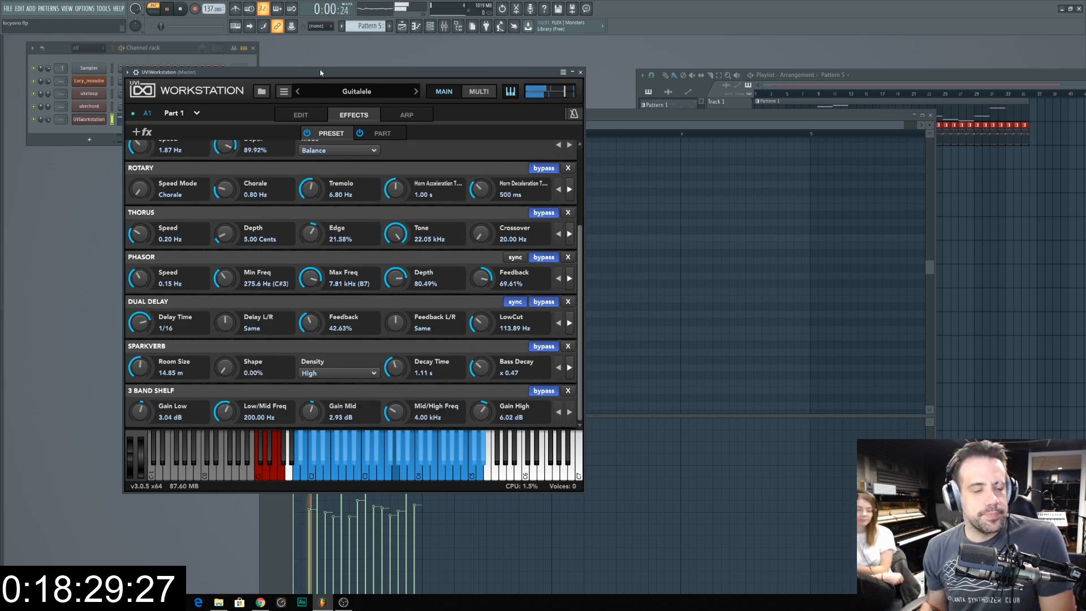
left_click_drag(320, 73, 317, 95)
Step: Switch the Pattern 1 piano roll to UVIWorkstation and paste the copied riff from bar 1 through bar 12
left_click(608, 129)
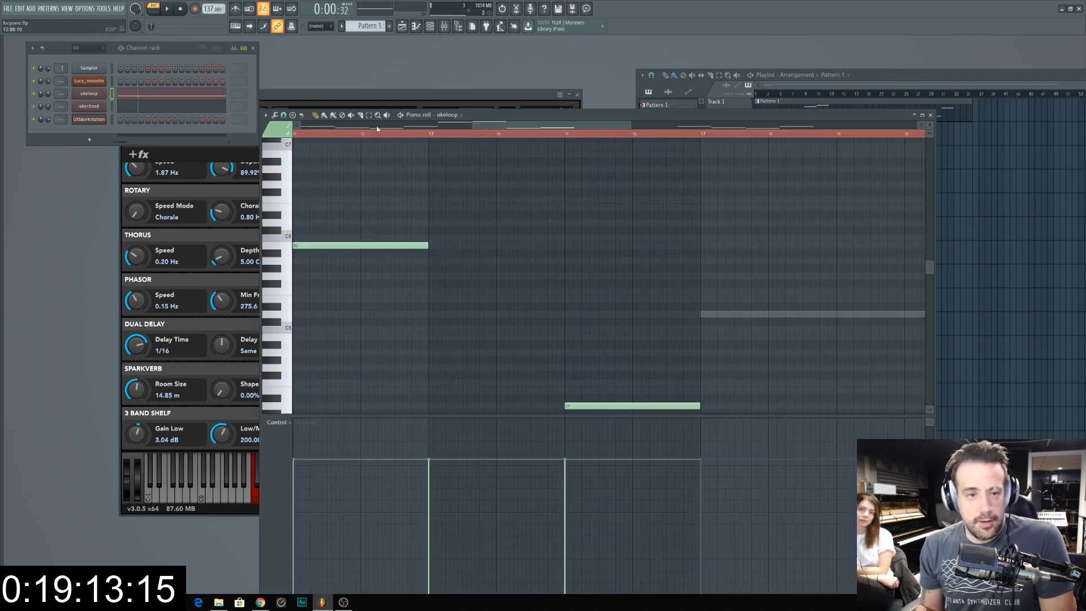
left_click(433, 115)
left_click(460, 163)
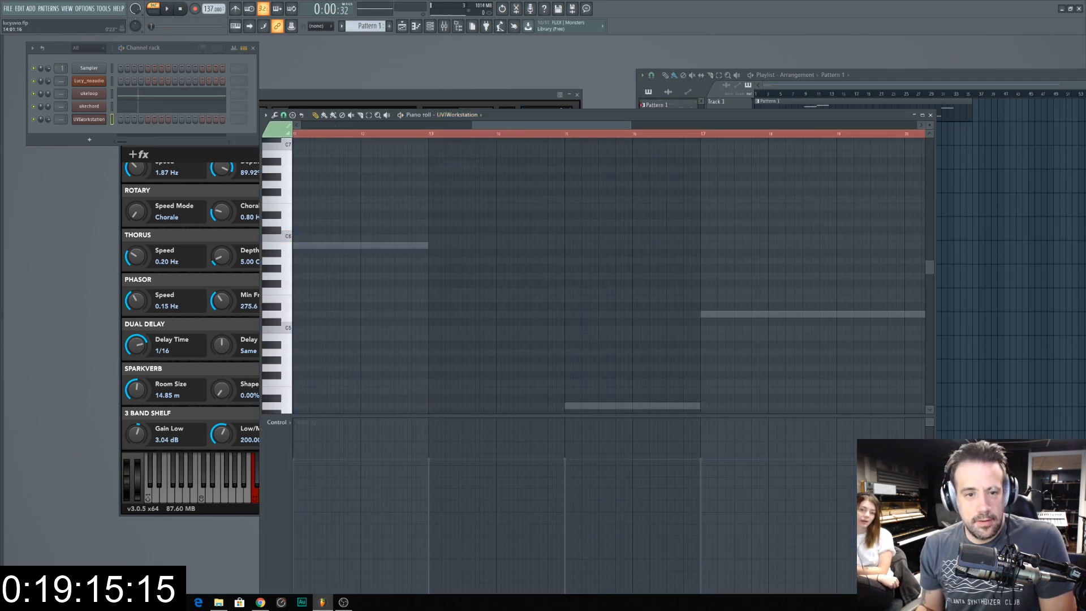
scroll(500, 124, "down", 4)
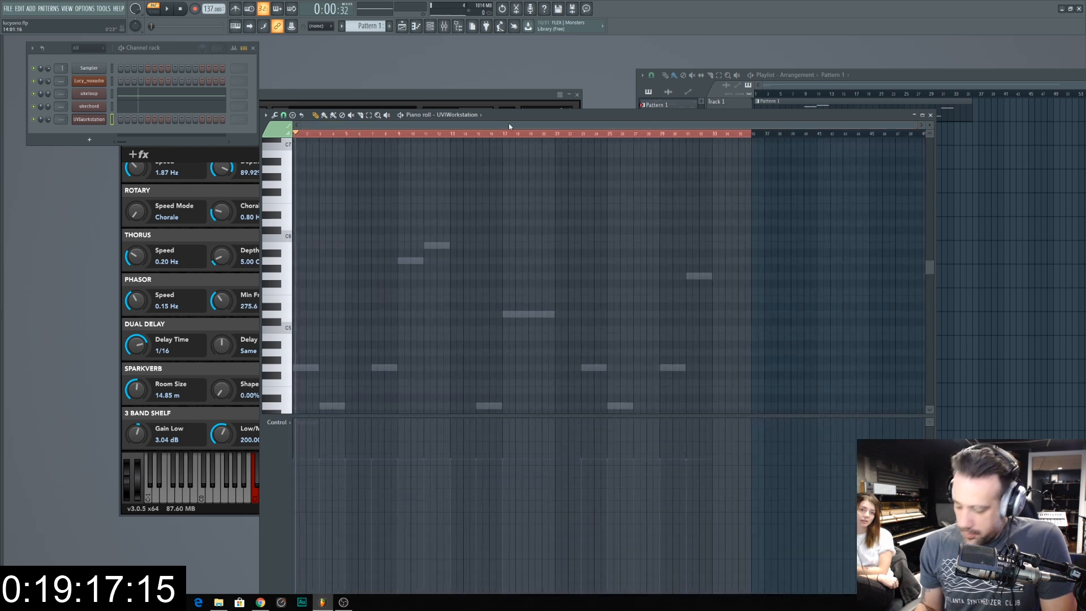
key("ctrl+v")
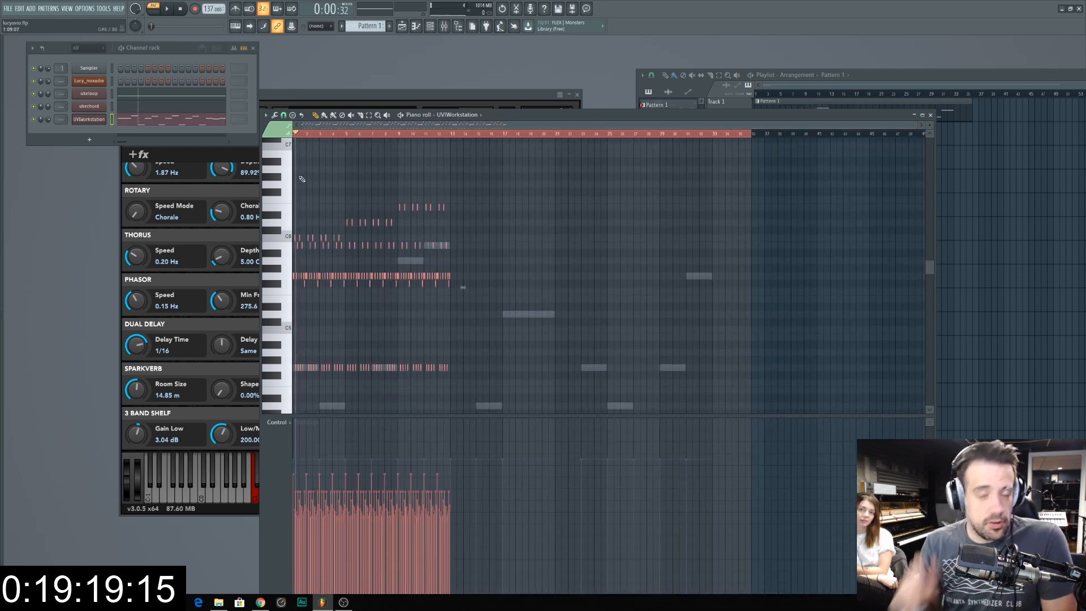
left_click(289, 134)
scroll(368, 126, "up", 3)
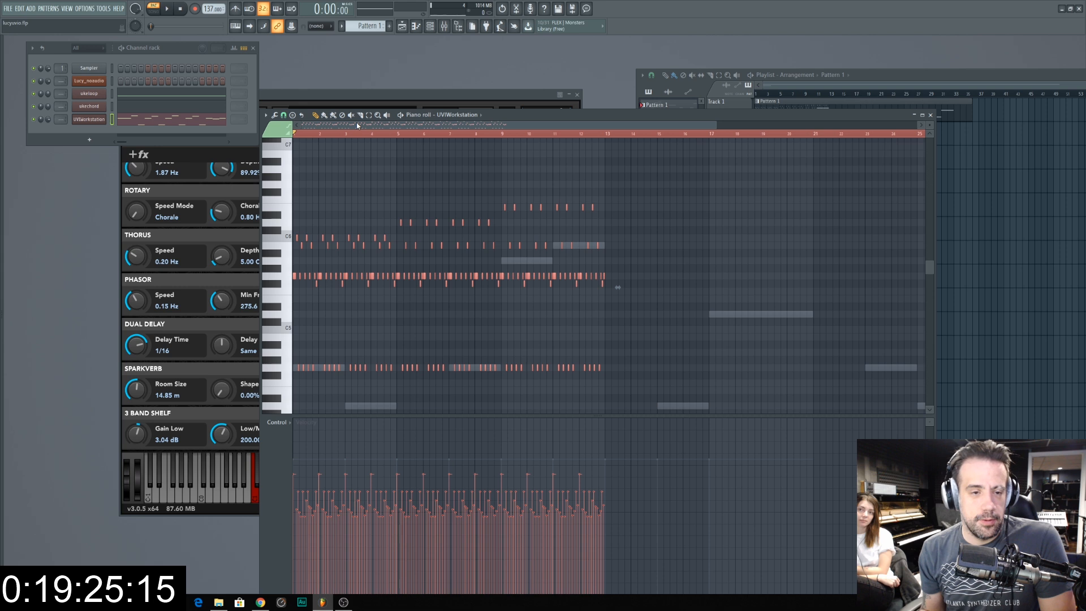
Step: Bring the playlist forward, check the song position around bar 21, and play the arrangement from the start
scroll(358, 126, "up", 1)
left_click_drag(588, 117, 619, 106)
left_click(1022, 76)
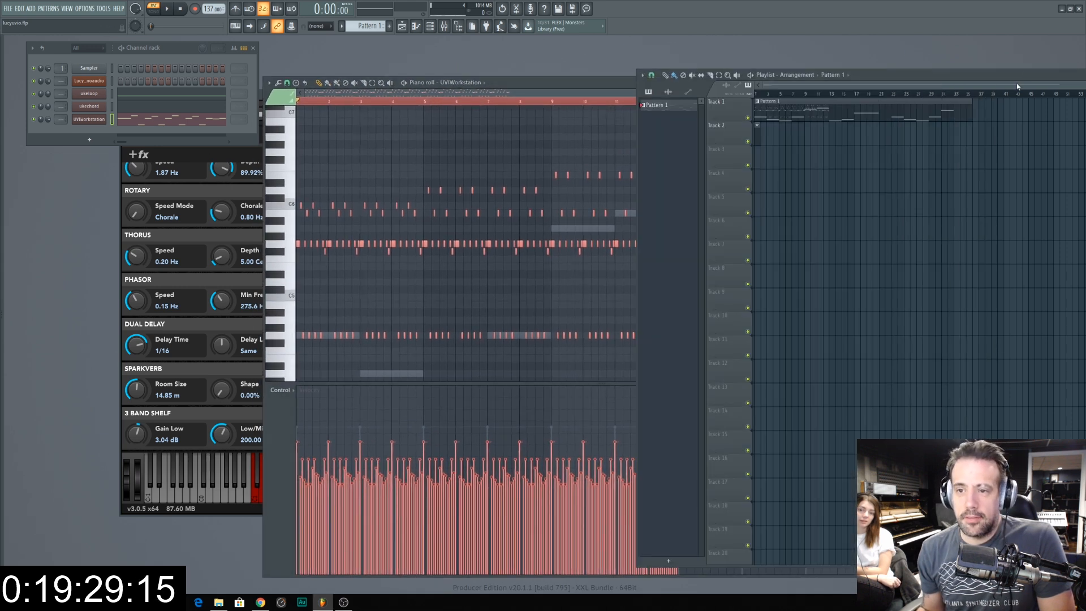
left_click_drag(879, 93, 861, 93)
left_click(873, 95)
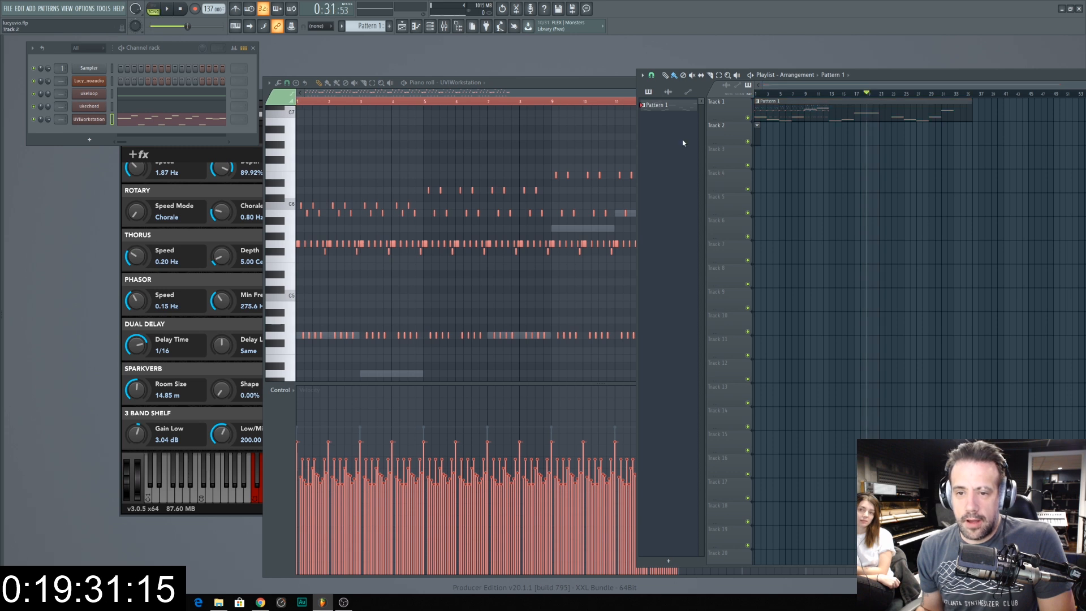
left_click_drag(760, 95, 745, 94)
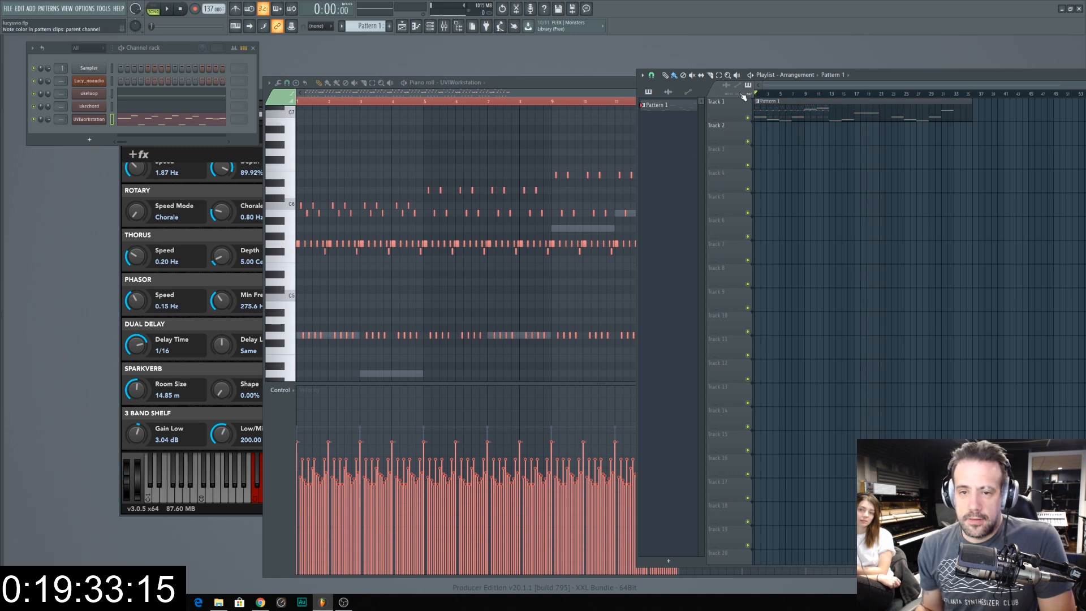
key("space")
left_click(456, 96)
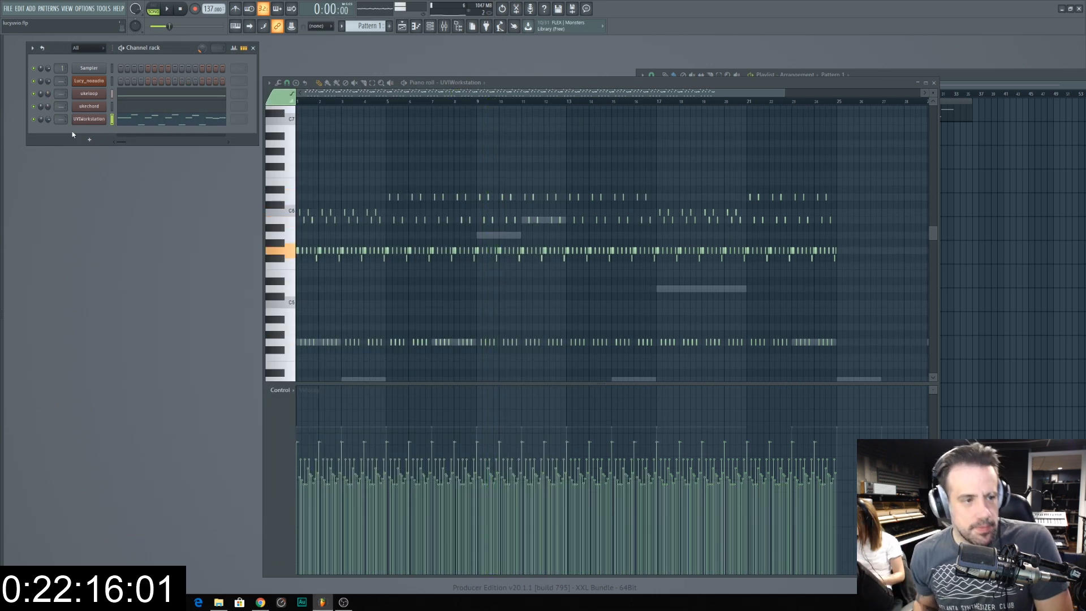
Step: Add a second UVI Workstation channel, browse Toy Suite's Electric Mini Sampler sounds, and load Egg Shaker from Baby Percussions
left_click(89, 139)
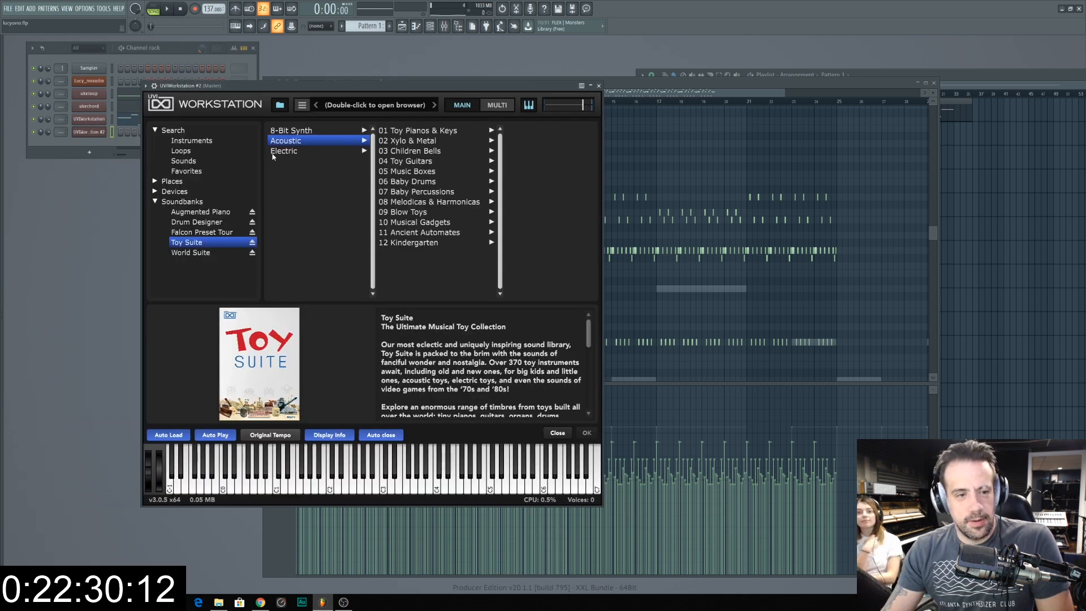
left_click(290, 151)
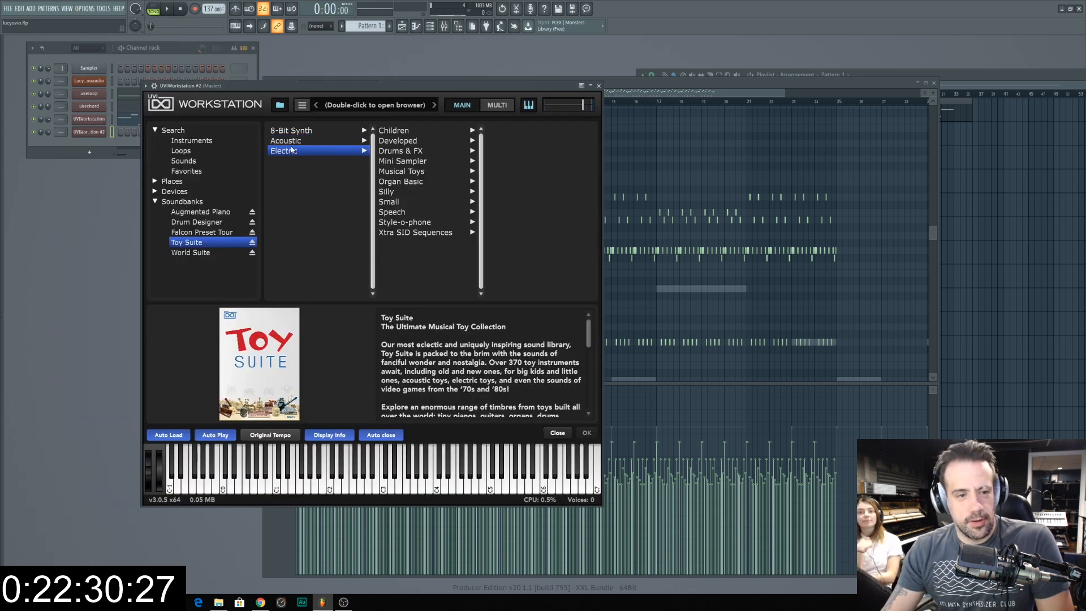
left_click(415, 170)
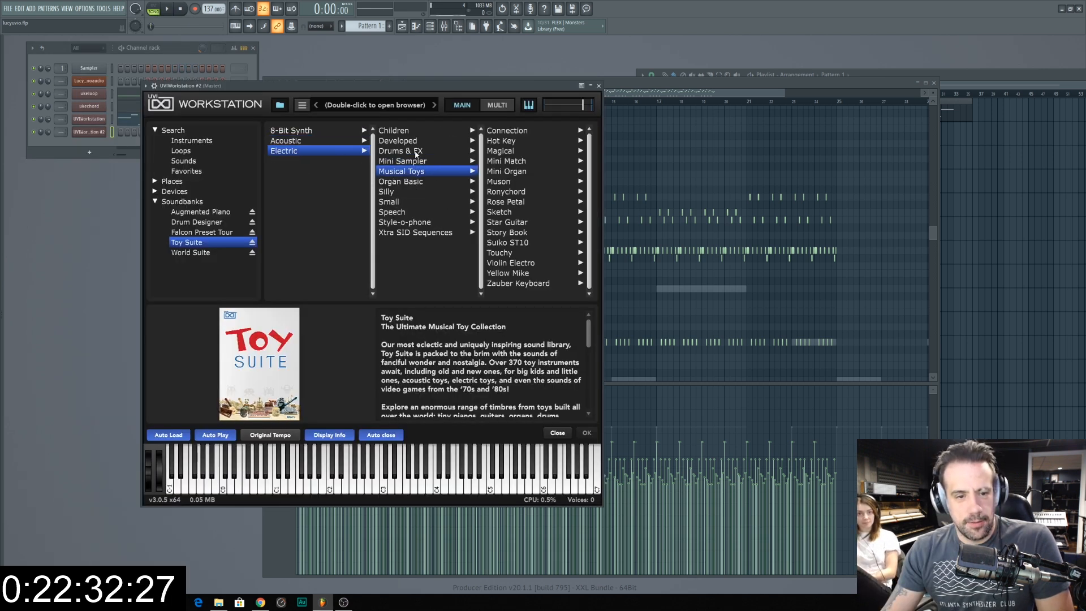
left_click(419, 162)
left_click(501, 172)
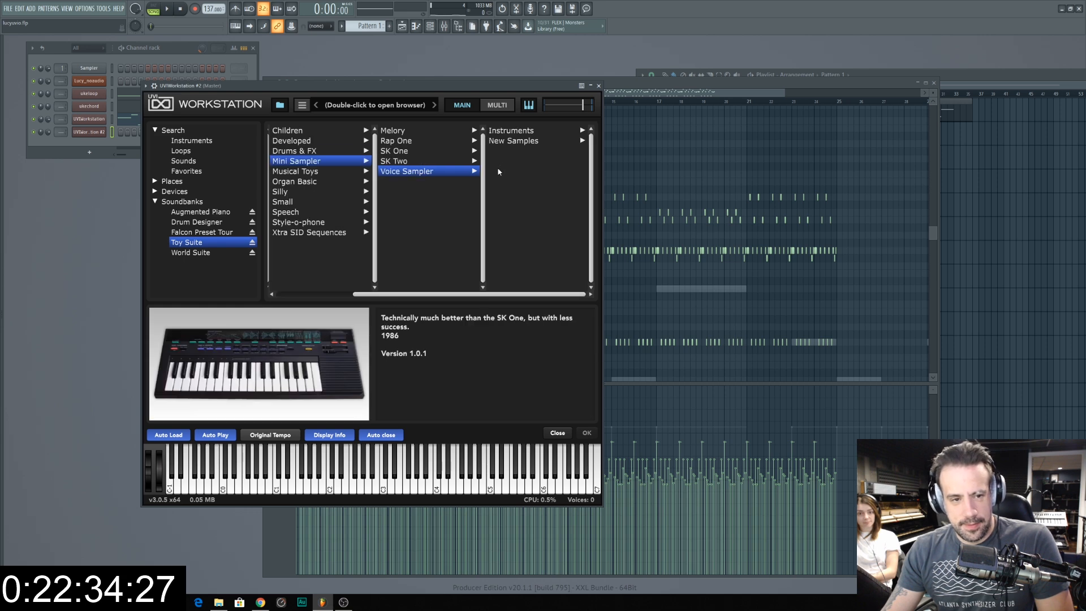
left_click(413, 162)
left_click(413, 142)
left_click(412, 151)
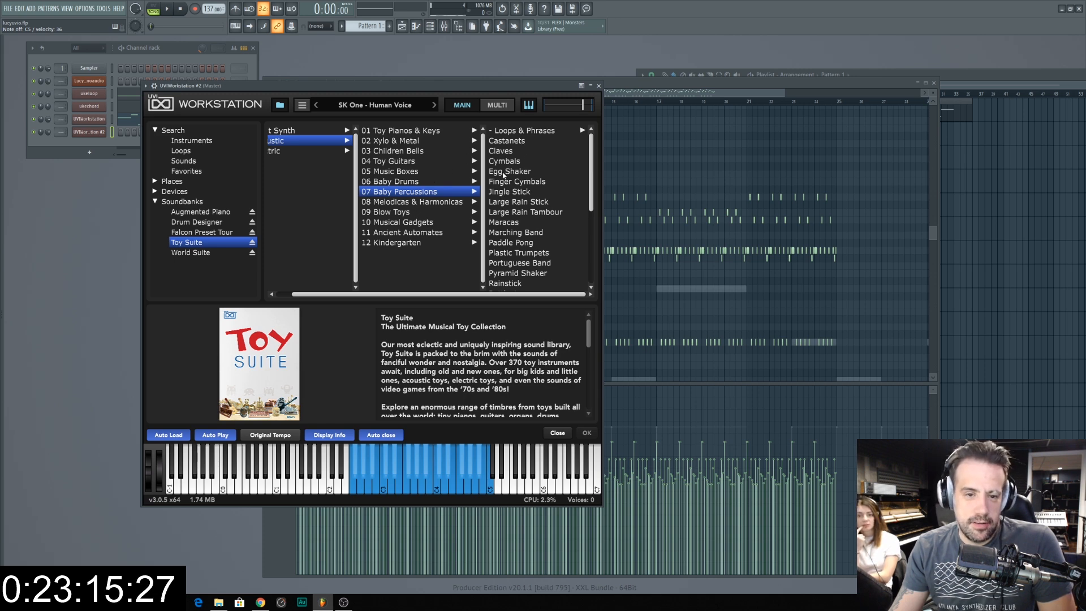
left_click(503, 173)
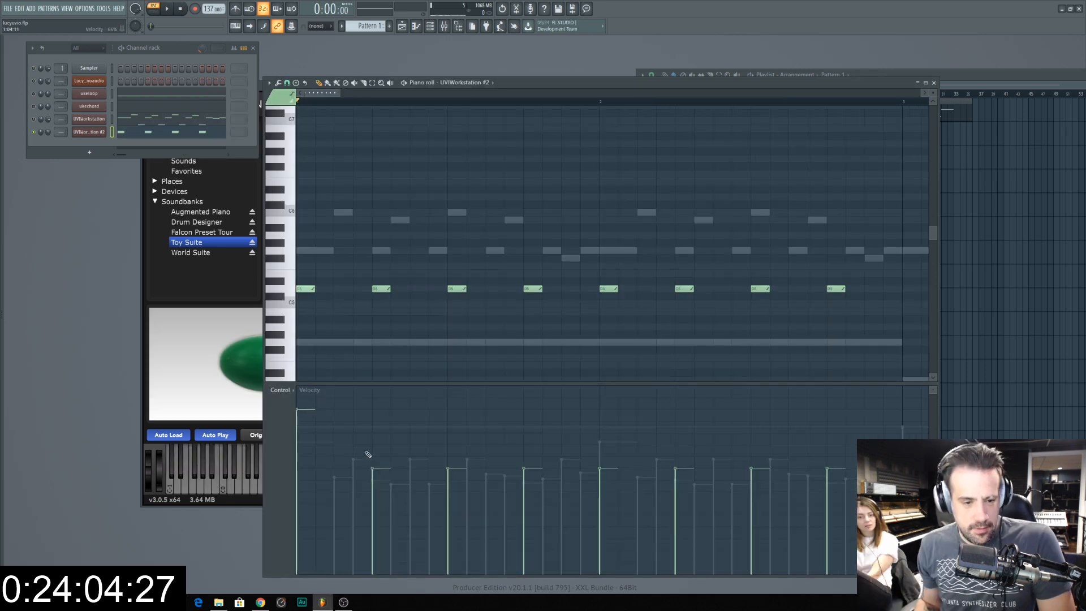
Step: Play the egg shaker pattern repeatedly while adjusting its note velocities
key("space")
left_click(525, 458)
key("space")
left_click_drag(310, 482, 314, 505)
key("space")
key("space")
key("space")
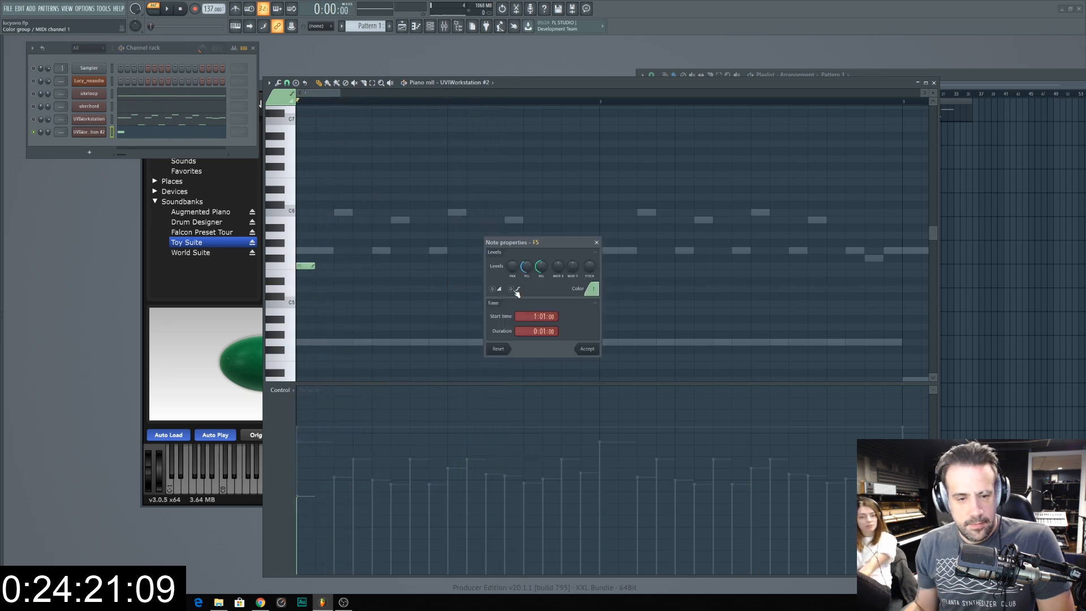
Step: Lengthen the egg shaker's F5 note to two bars, chop it into sixteenth notes with the Default chopper pattern, and play it
key("Return")
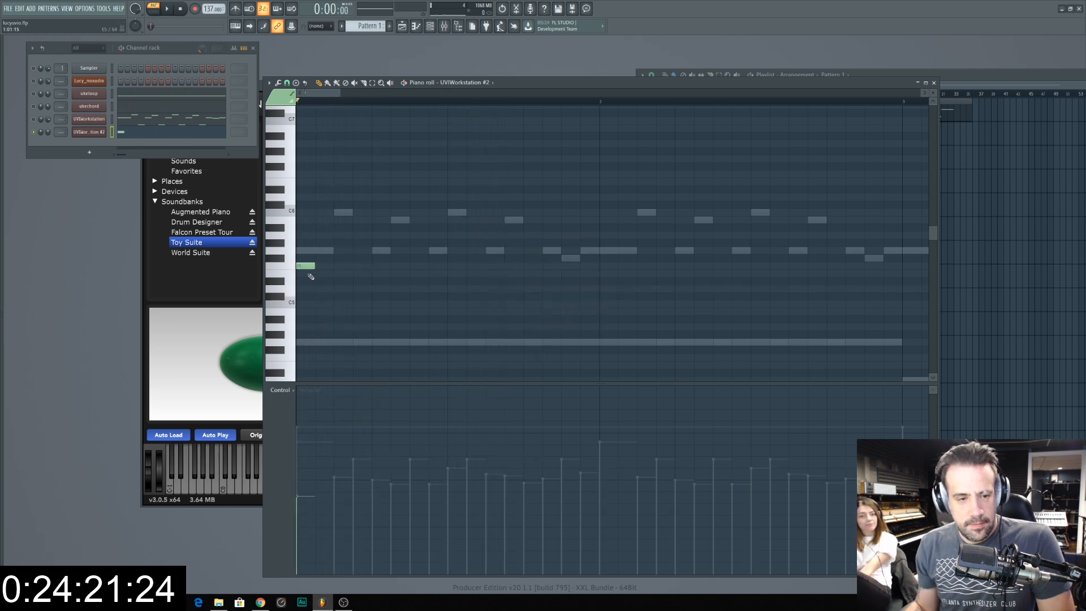
left_click_drag(314, 266, 903, 266)
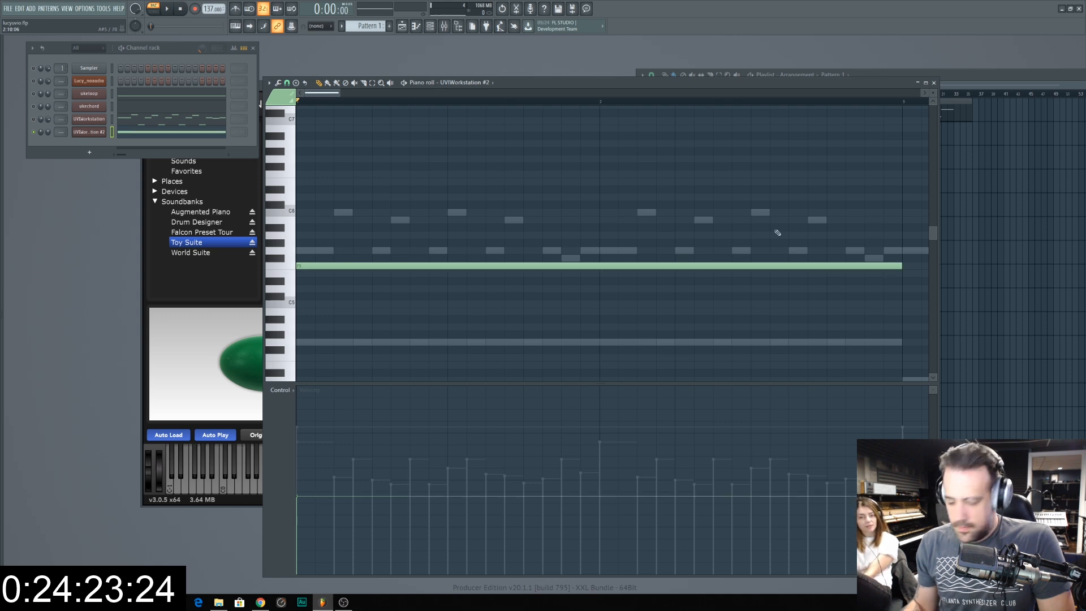
left_click_drag(756, 223, 693, 411)
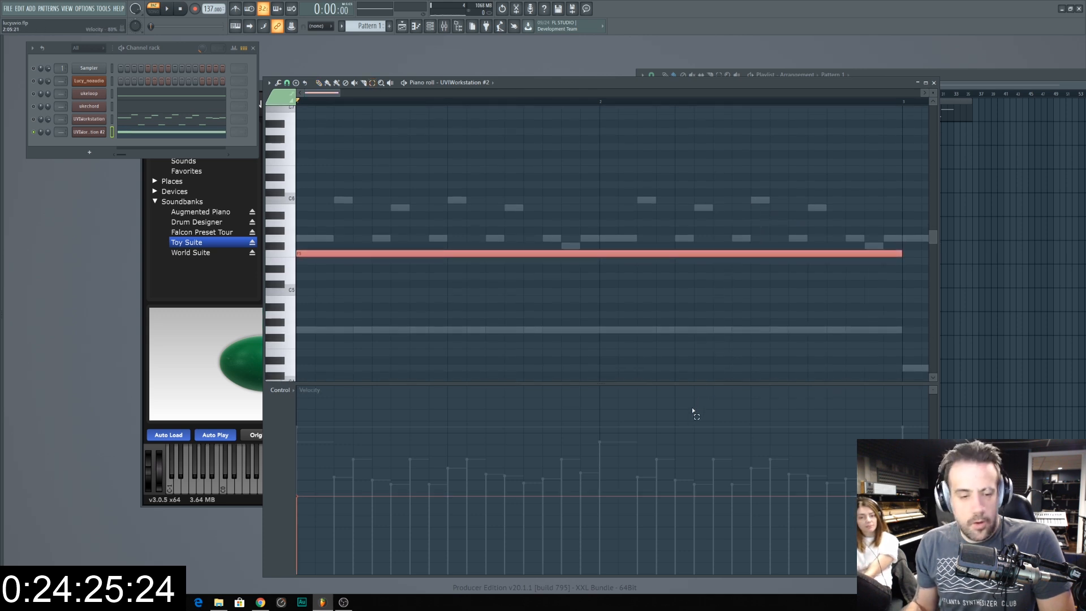
key("ctrl+u")
left_click_drag(300, 280, 300, 266)
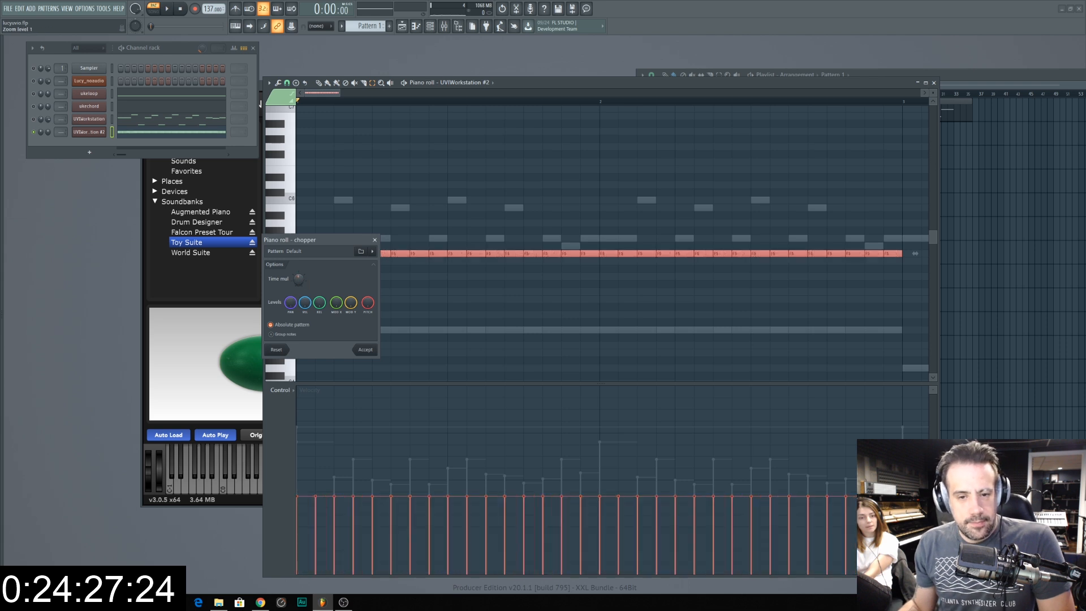
left_click(365, 350)
key("space")
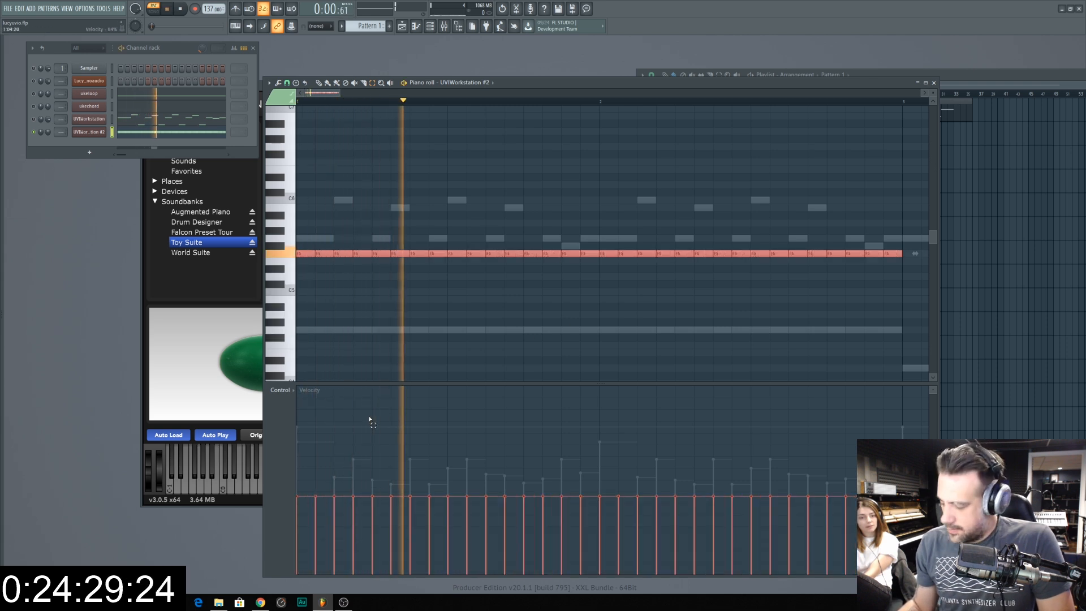
key("space")
Step: Adjust the velocities of the first chopped egg shaker notes and randomize the velocity levels of all of them
left_click_drag(299, 444, 309, 447)
left_click_drag(311, 484, 309, 492)
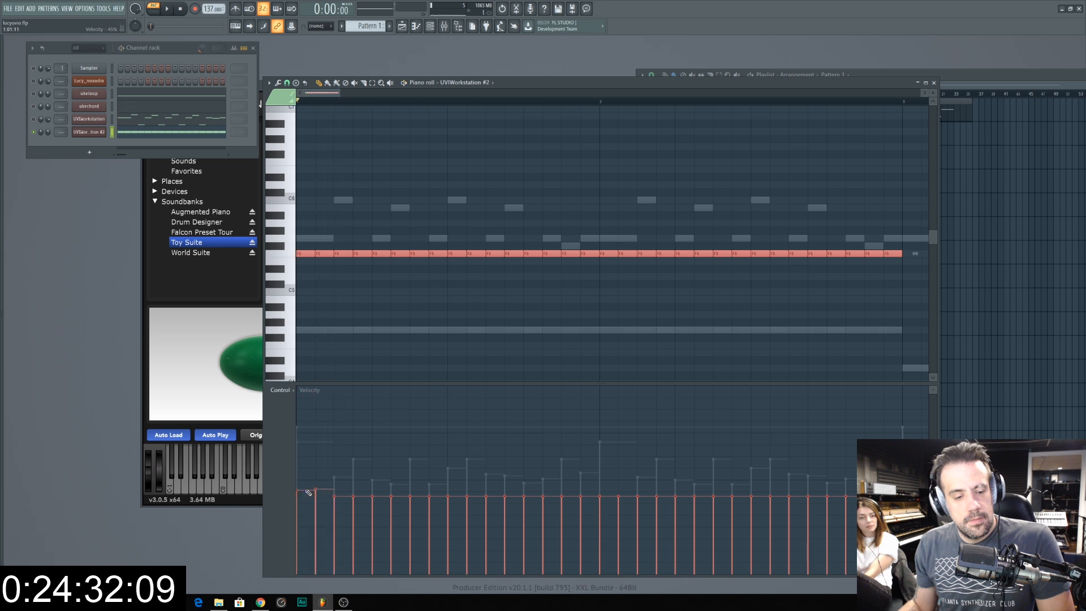
left_click(269, 83)
mouse_move(293, 158)
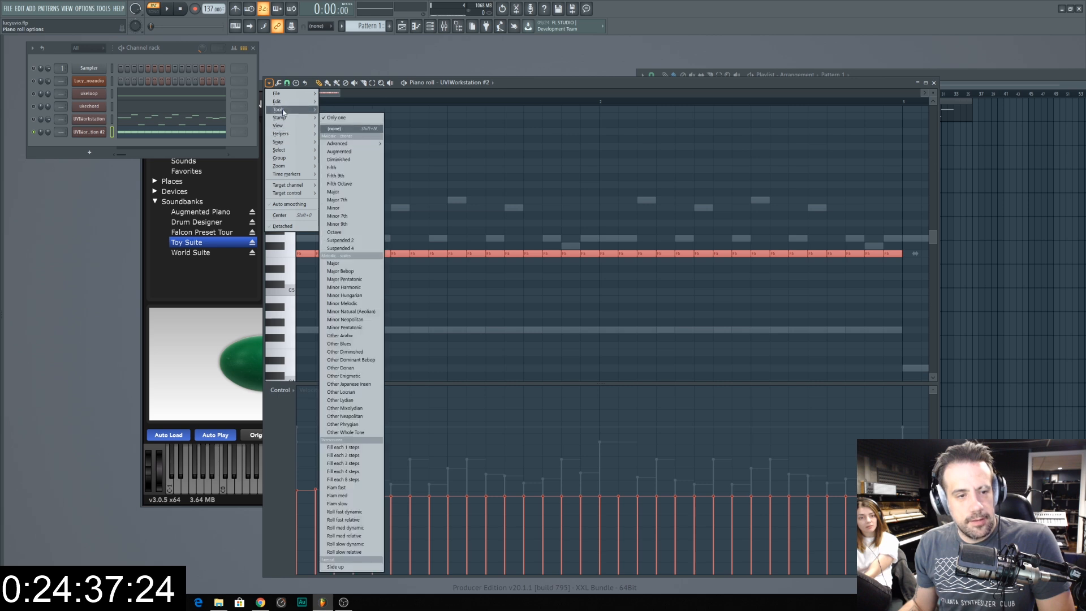
mouse_move(283, 112)
left_click(340, 245)
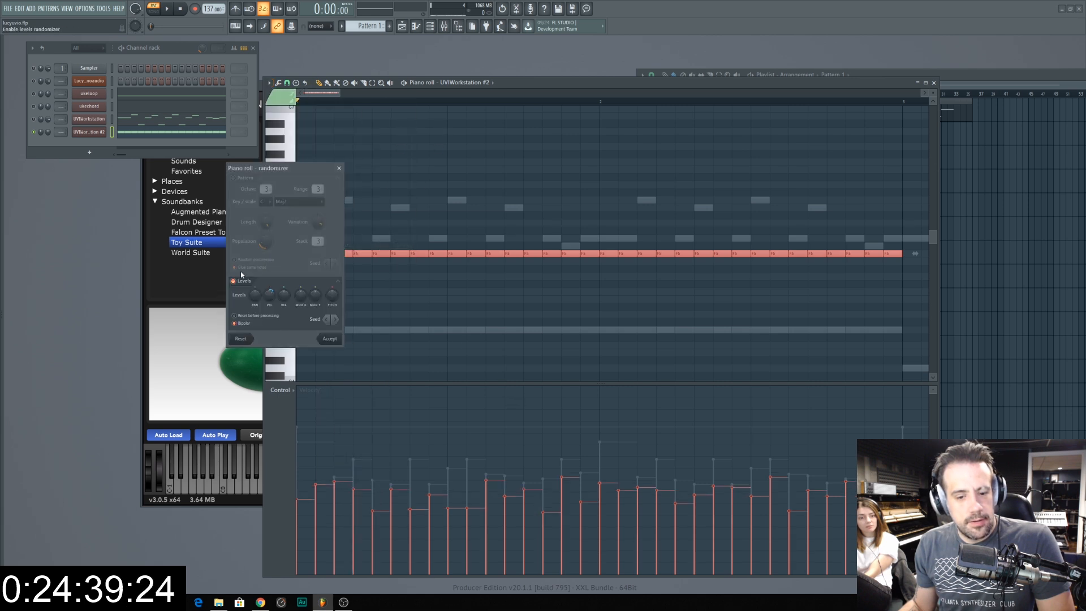
key("space")
left_click_drag(270, 295, 270, 273)
left_click(329, 338)
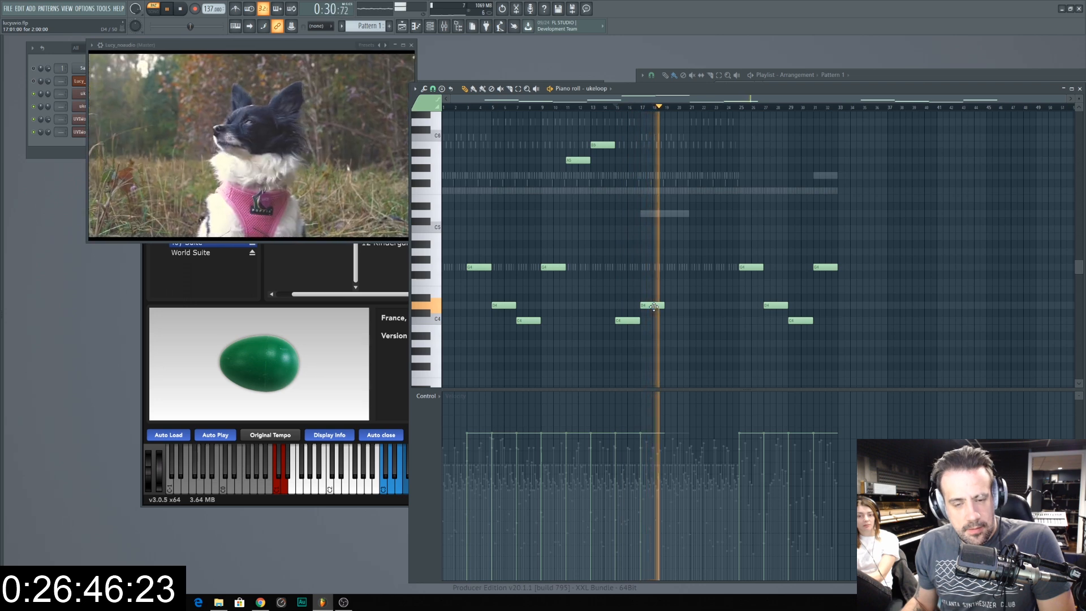
Step: Delete the D4 note at bar 17 of the ukeloop part and move its last four notes two bars earlier, starting at bar 23
right_click(654, 307)
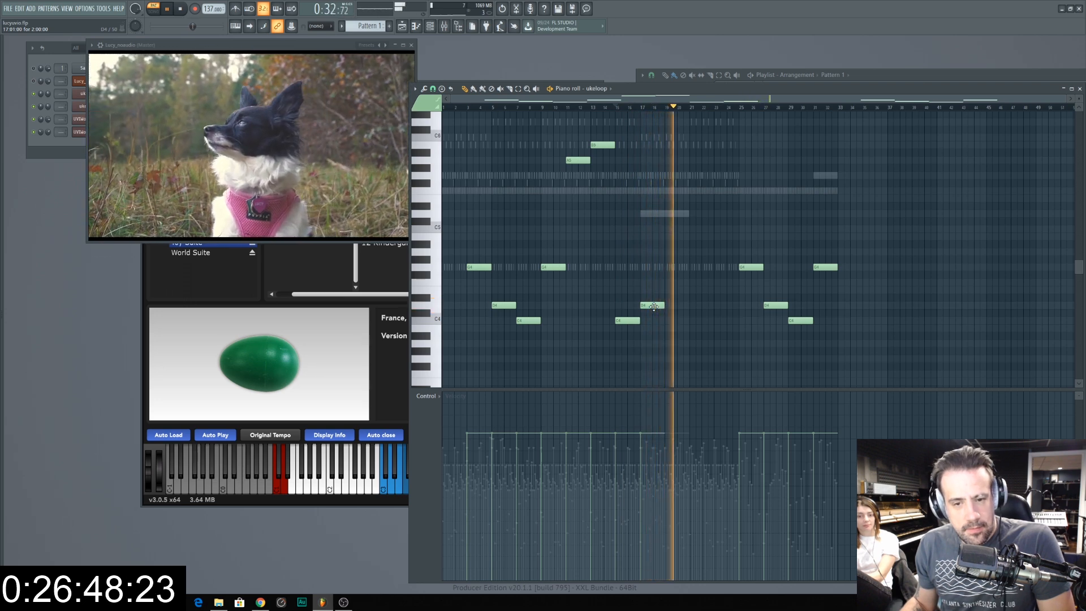
left_click_drag(745, 220, 825, 334)
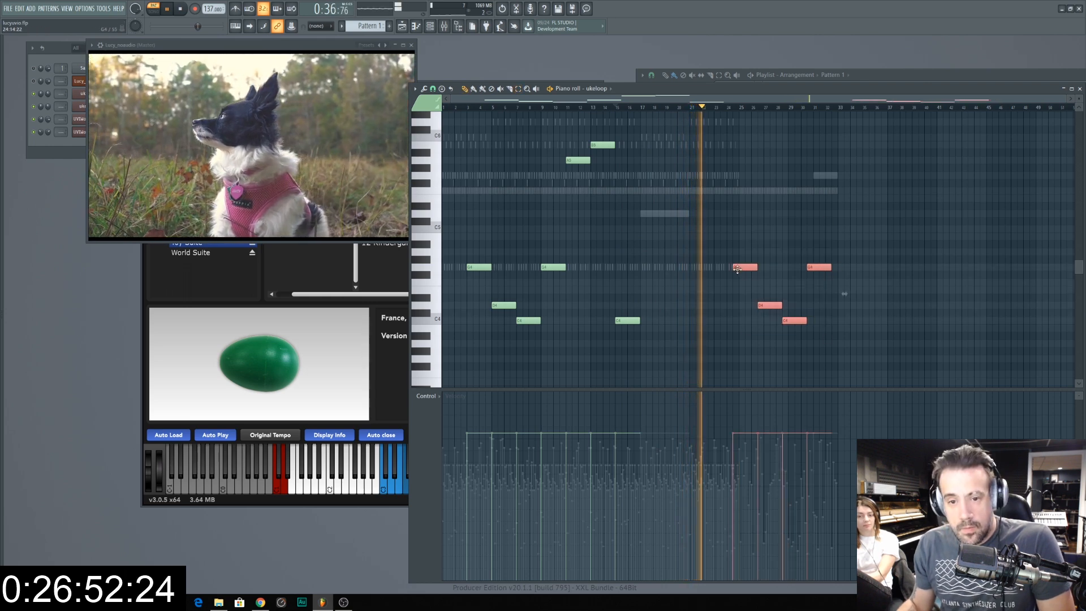
left_click_drag(742, 268, 717, 269)
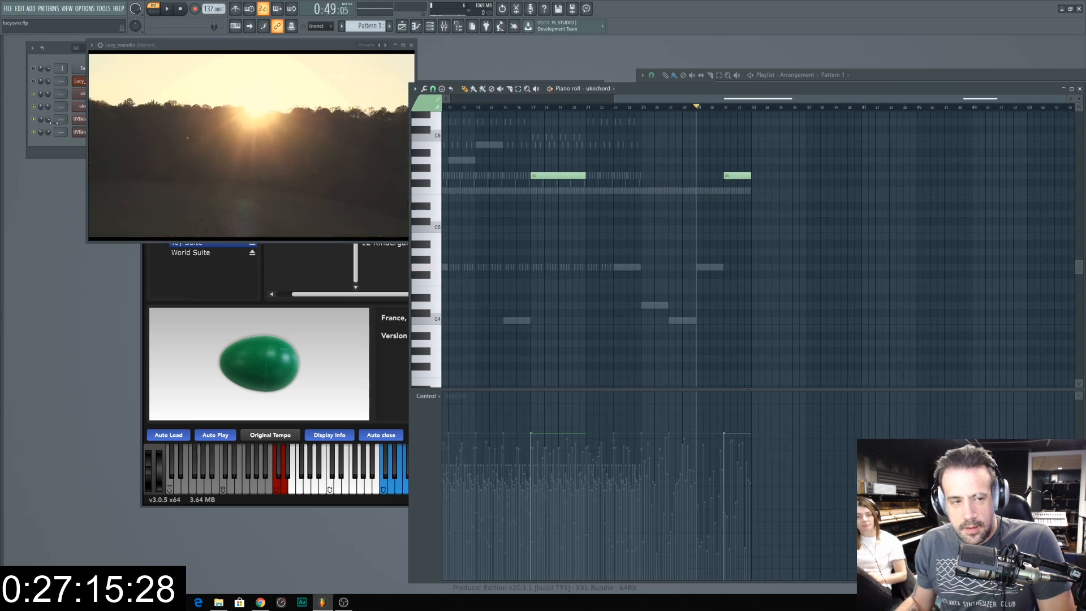
scroll(689, 96, "left", 2)
scroll(689, 96, "down", 2)
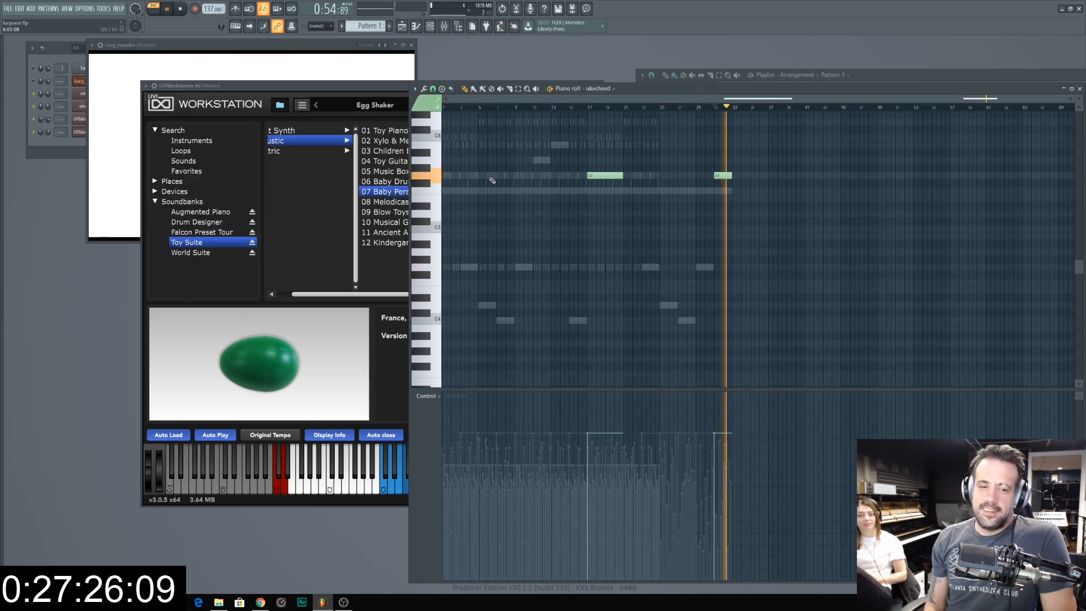
Step: Stop playback and load the Skin Shaker from Toy Suite's Baby Percussions in place of the egg shaker
key("space")
left_click(324, 92)
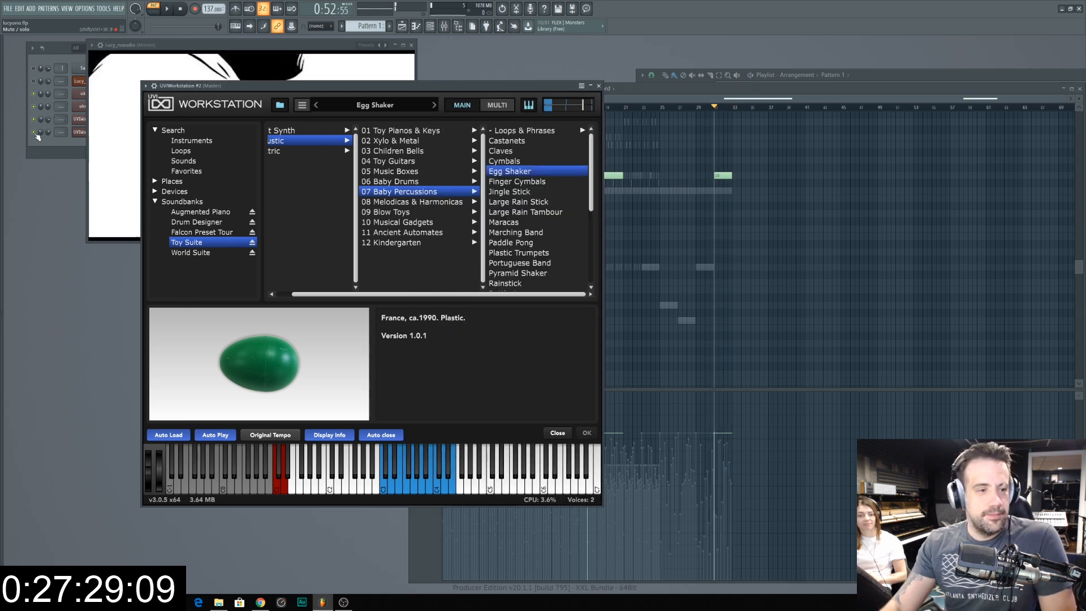
left_click(41, 154)
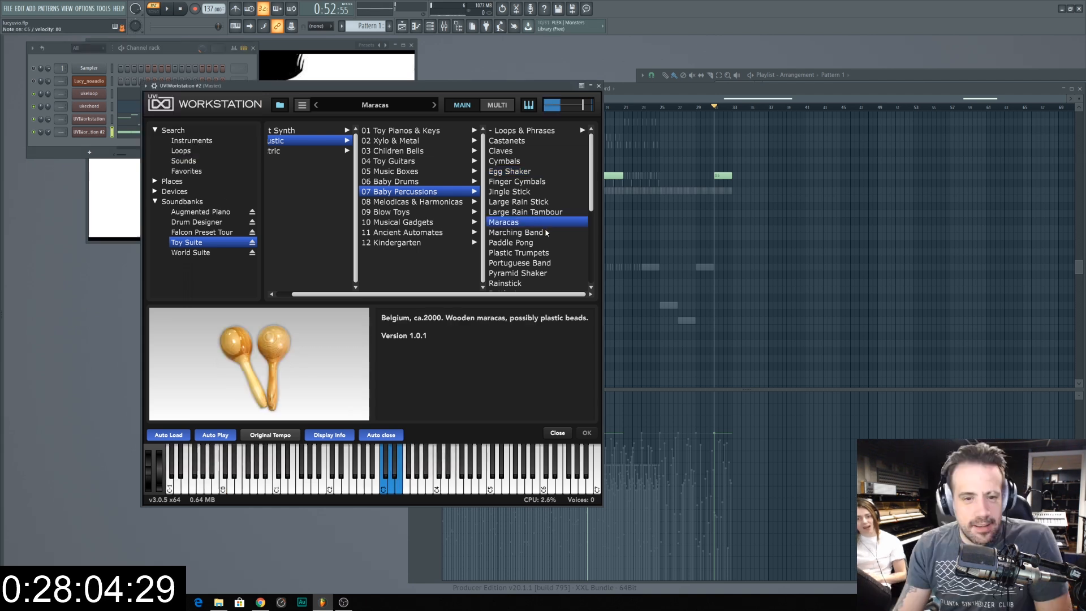
scroll(547, 233, "down", 4)
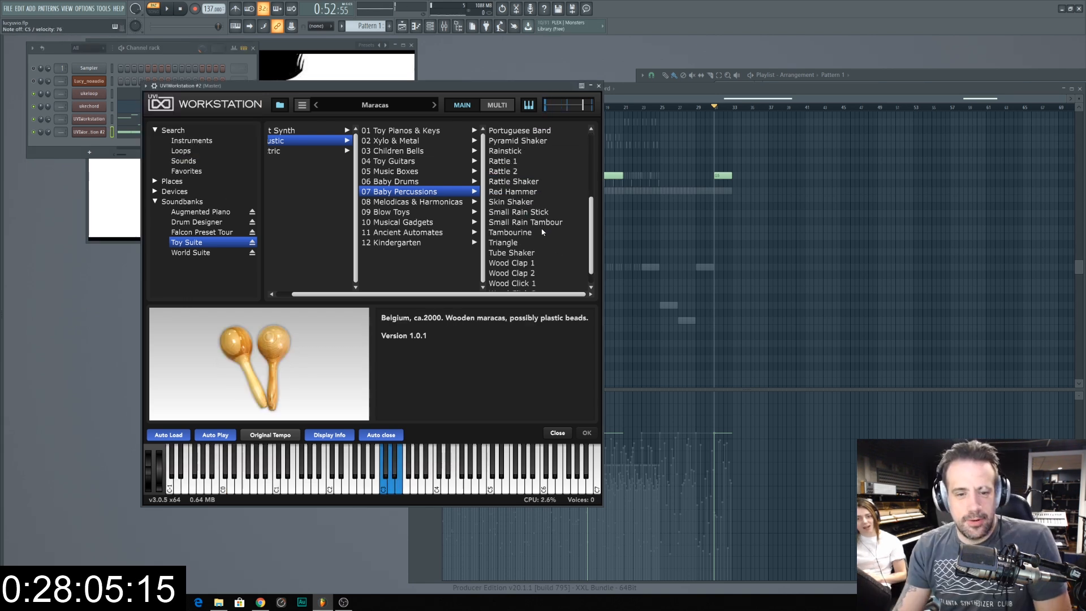
left_click(502, 202)
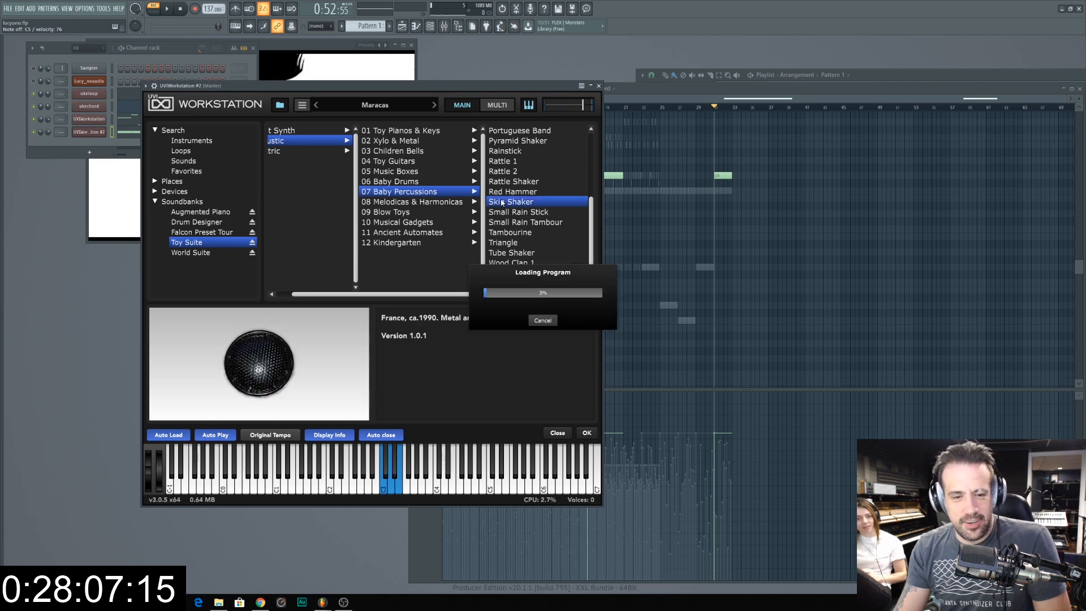
double_click(502, 201)
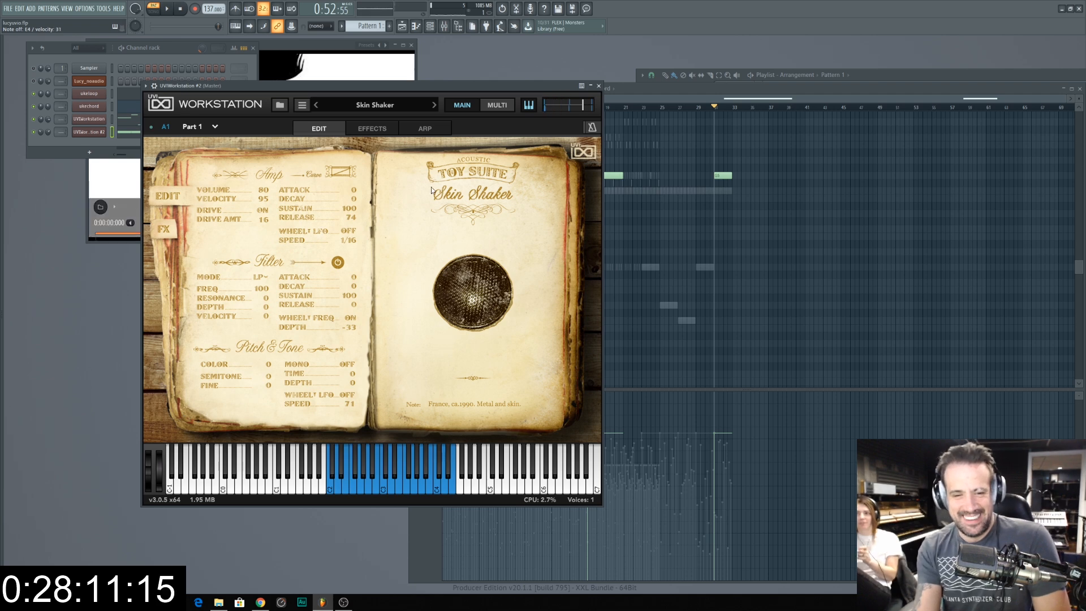
Step: Try the Tambourine and Triangle presets from Toy Suite's Baby Percussions
left_click(413, 100)
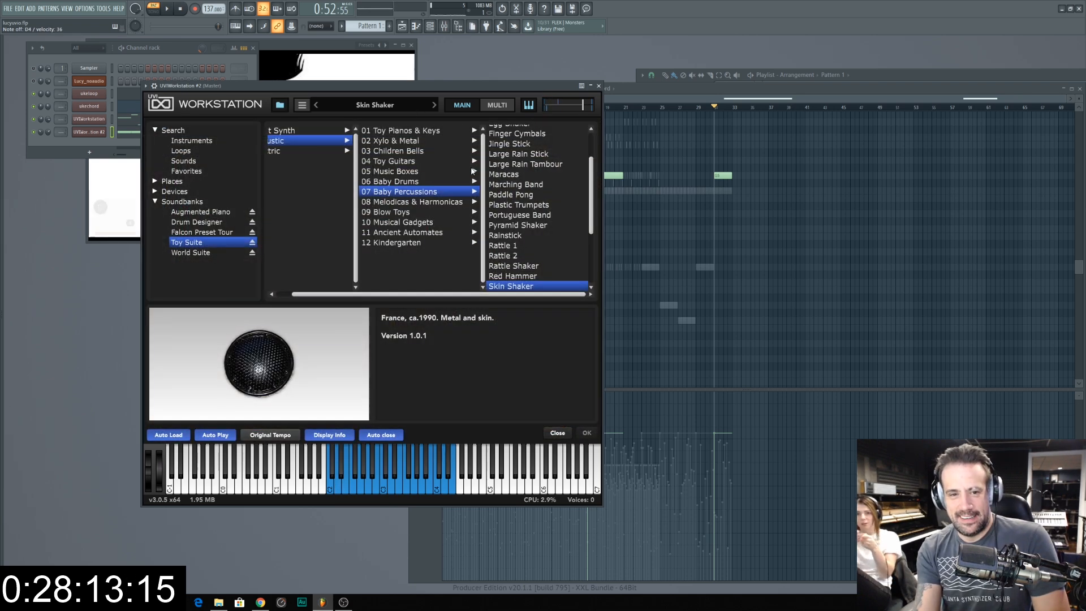
scroll(507, 256, "up", 3)
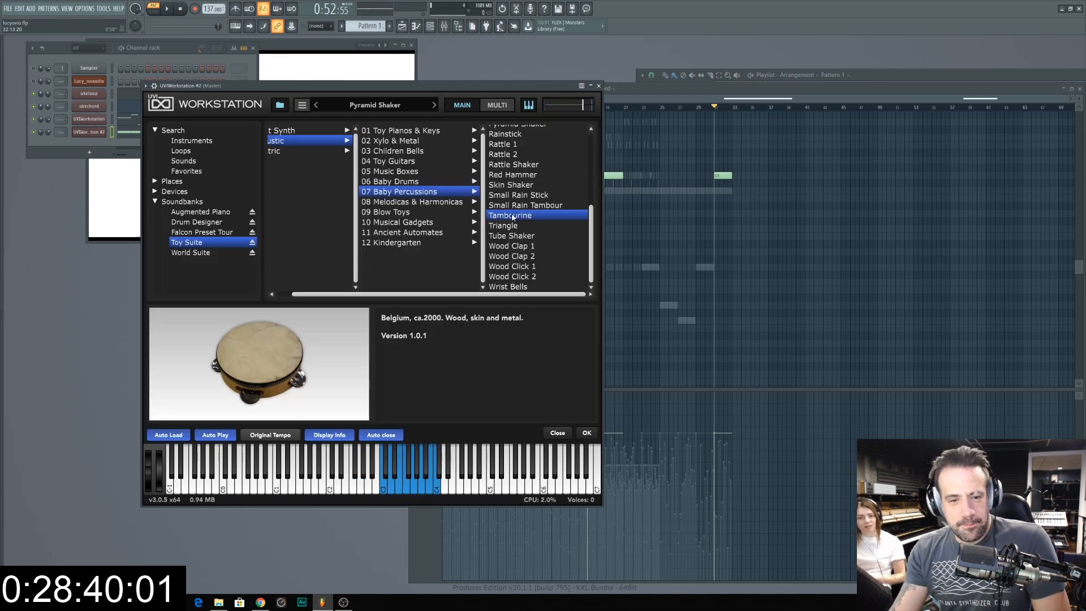
double_click(513, 217)
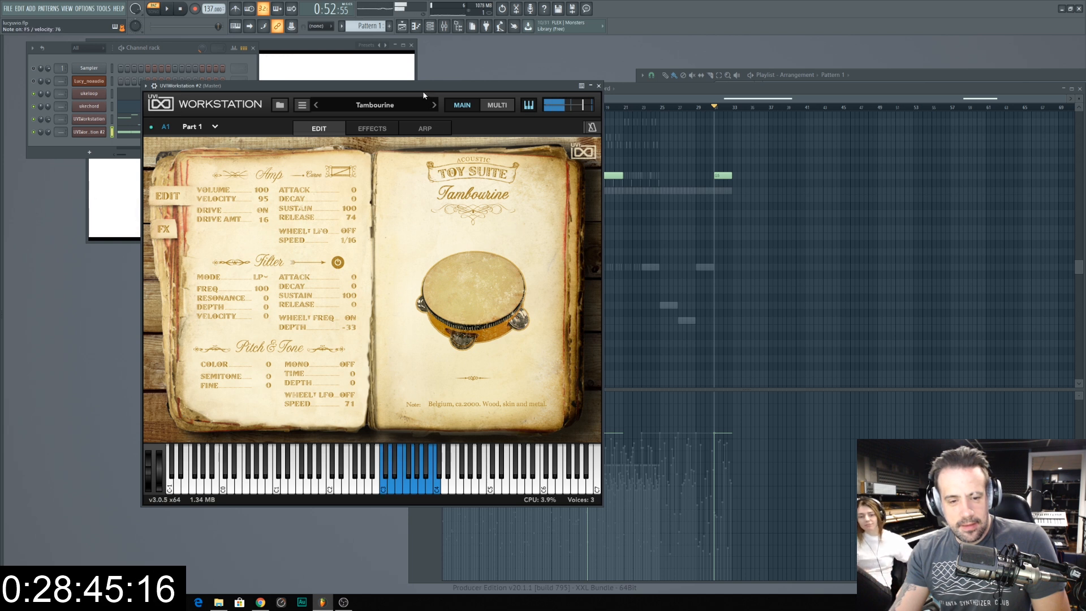
left_click(435, 105)
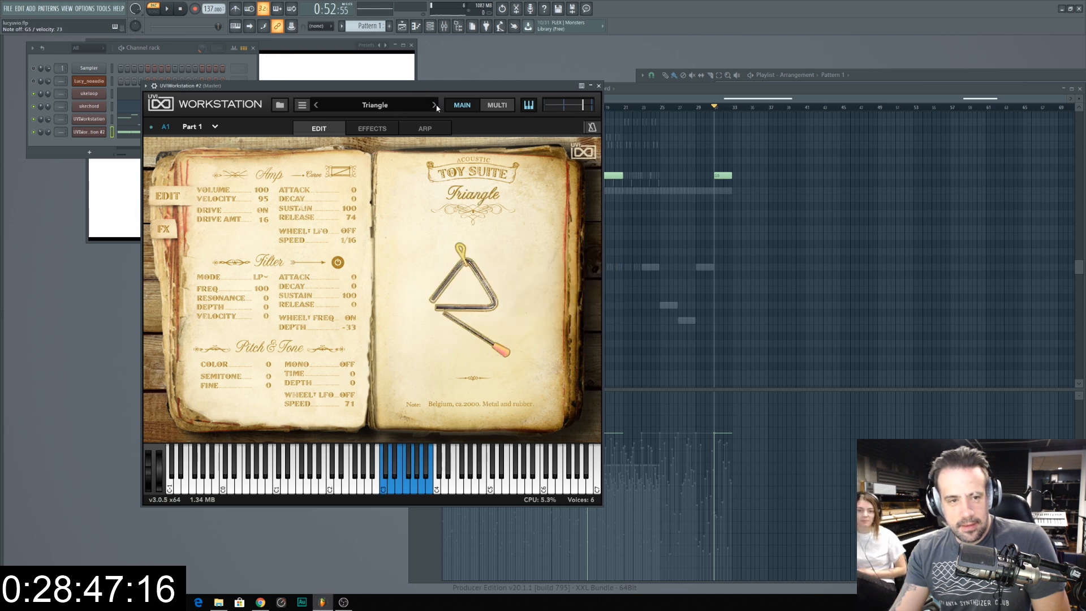
Step: Try the Paddle Pong and Portuguese Band presets from Baby Percussions
left_click(280, 104)
scroll(515, 265, "down", 2)
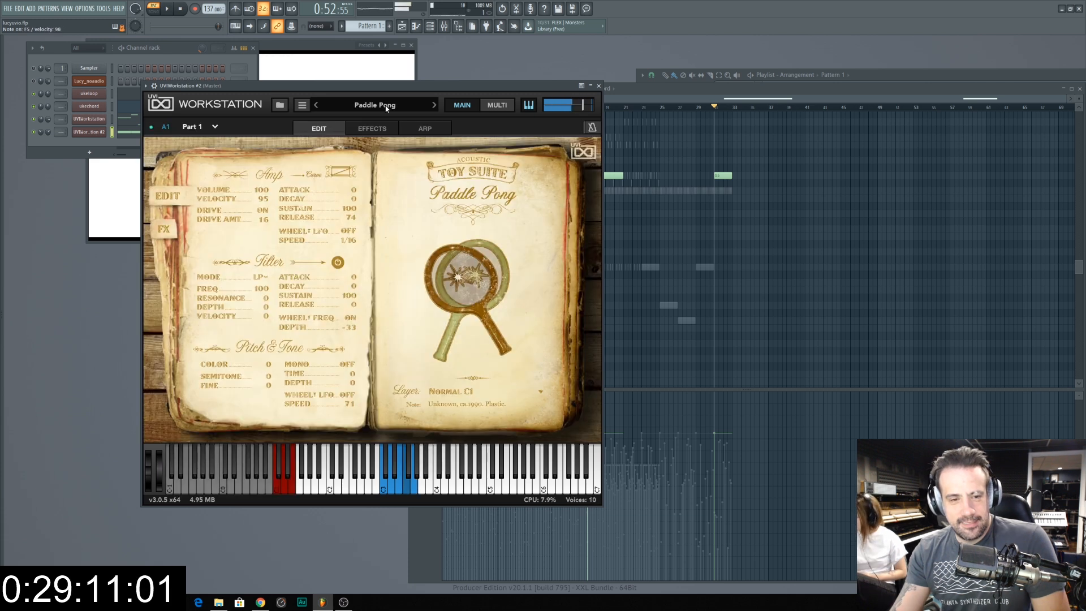
left_click(386, 107)
scroll(548, 256, "down", 3)
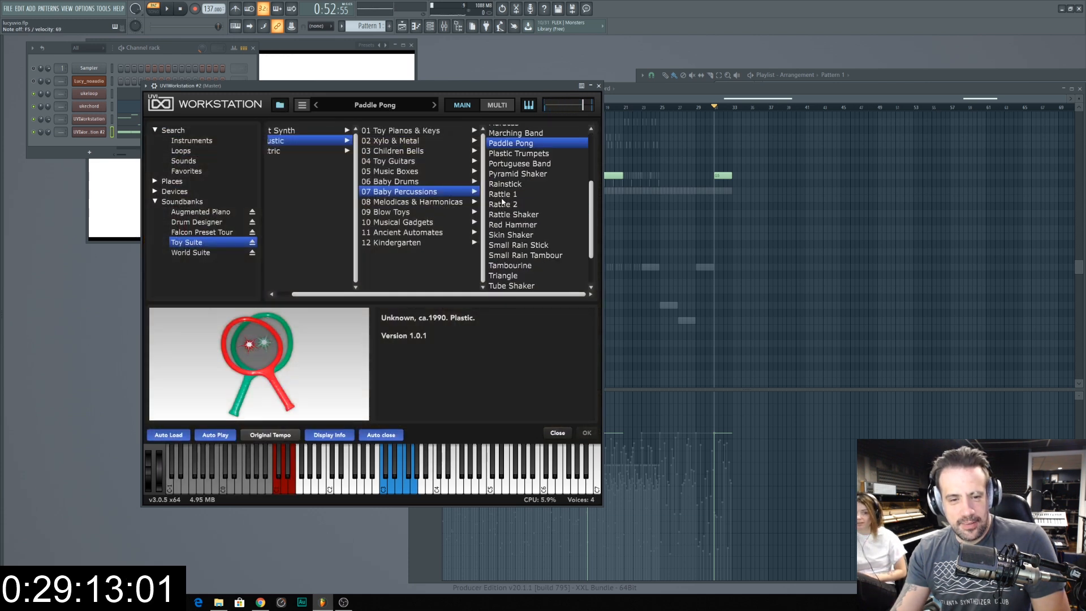
left_click(506, 175)
left_click(503, 164)
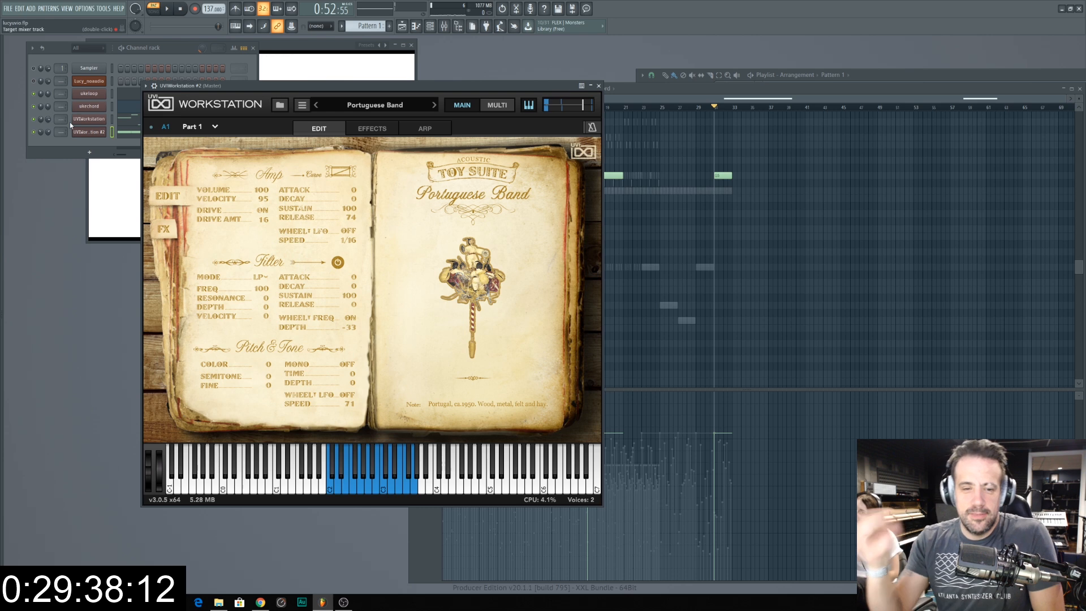
Step: Load the Plastic Trumpets preset from Toy Suite's Baby Percussions
left_click(348, 109)
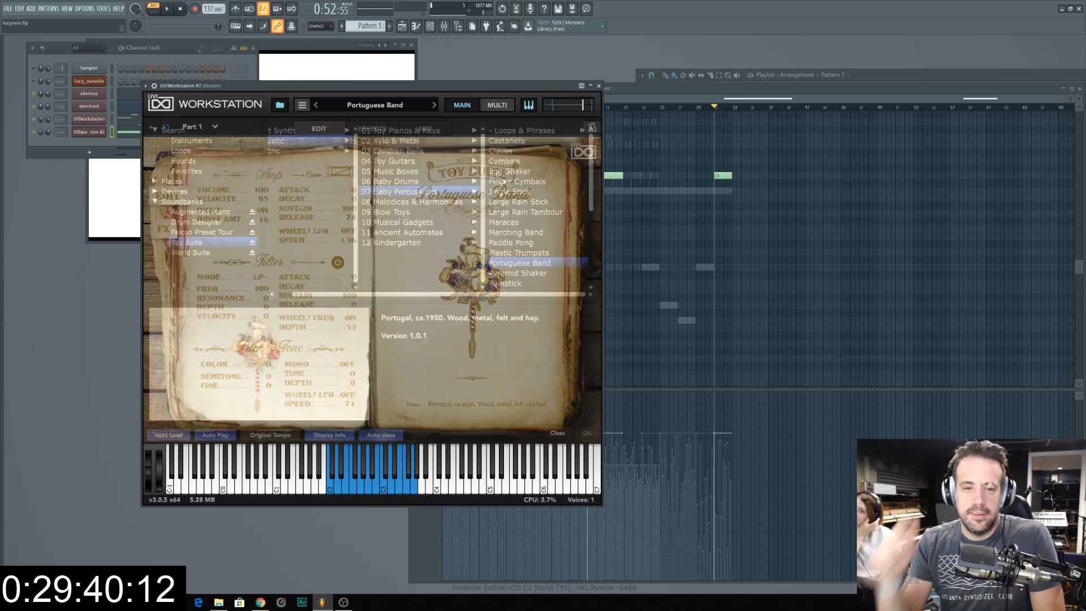
left_click(368, 110)
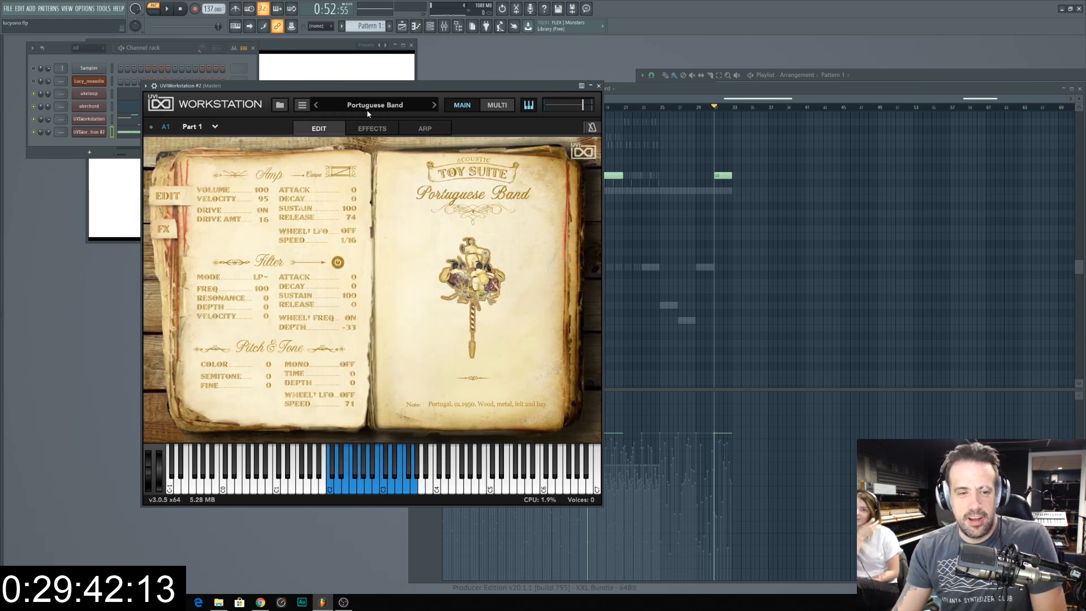
left_click(367, 110)
scroll(523, 243, "down", 8)
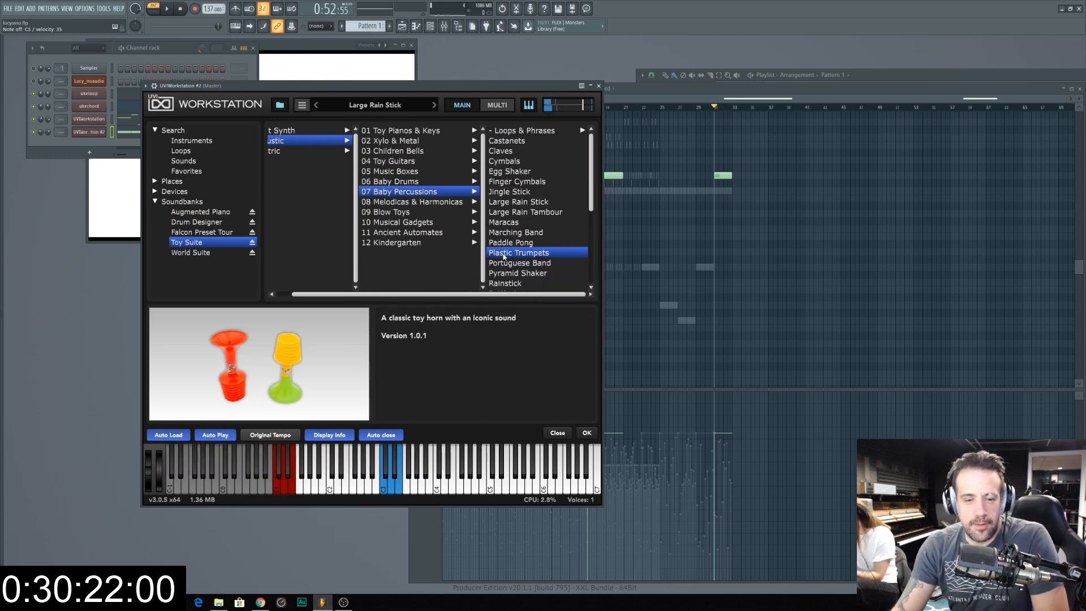
double_click(503, 254)
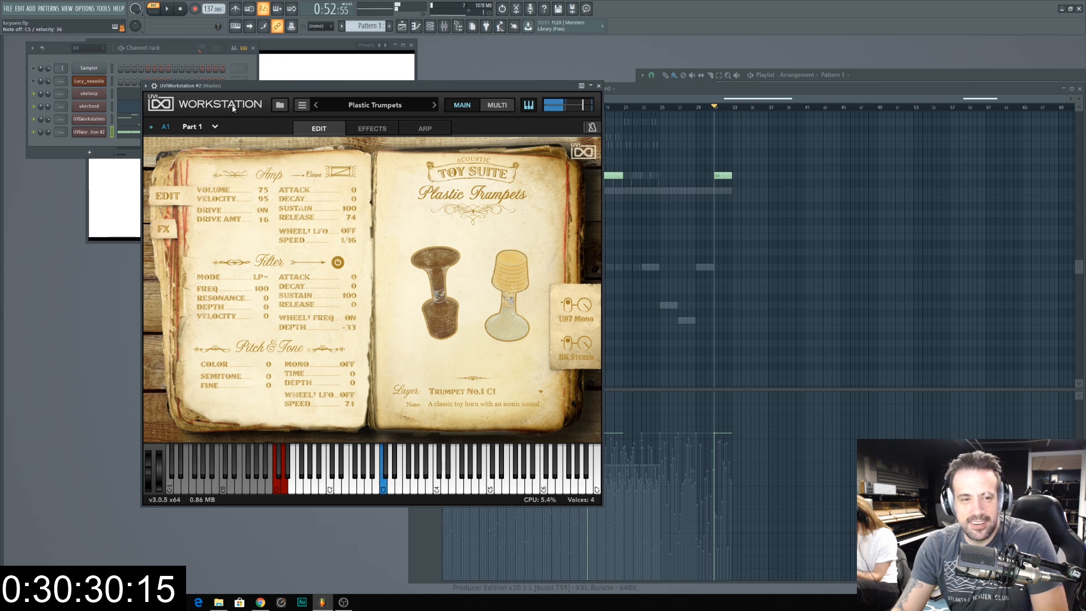
Step: Delete alternate F5 notes at the start of the Plastic Trumpets pattern and clear its notes from bar 19 to bar 23
left_click(304, 45)
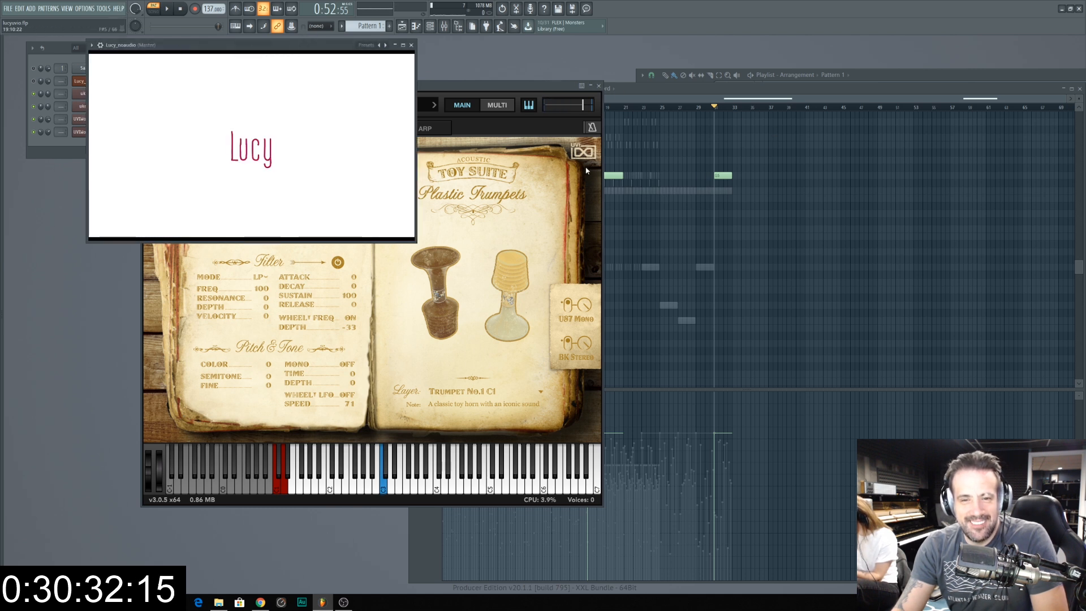
left_click(645, 104)
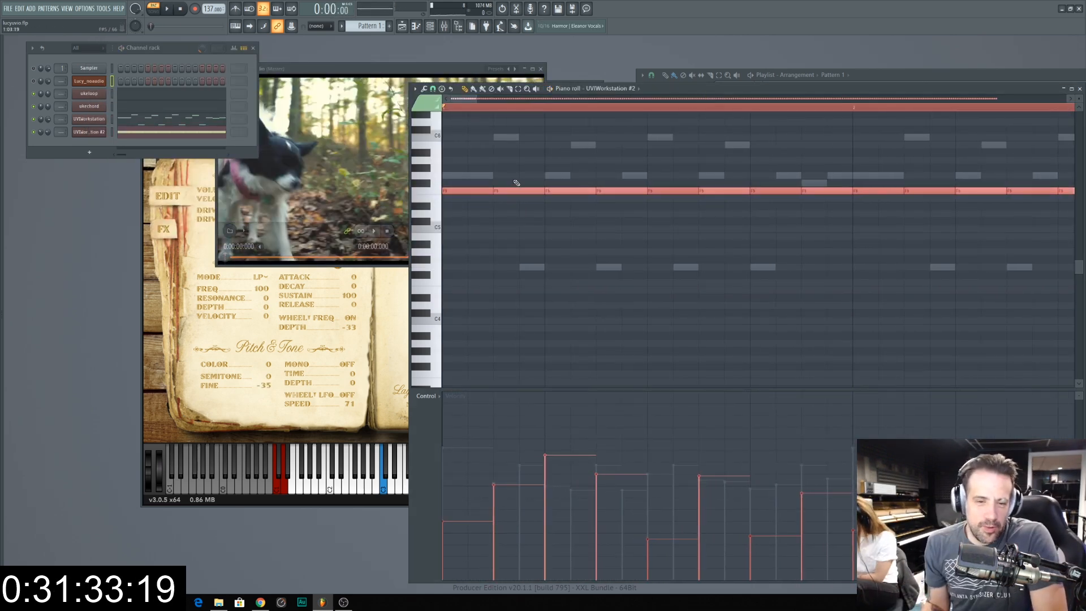
right_click(519, 191)
right_click(622, 191)
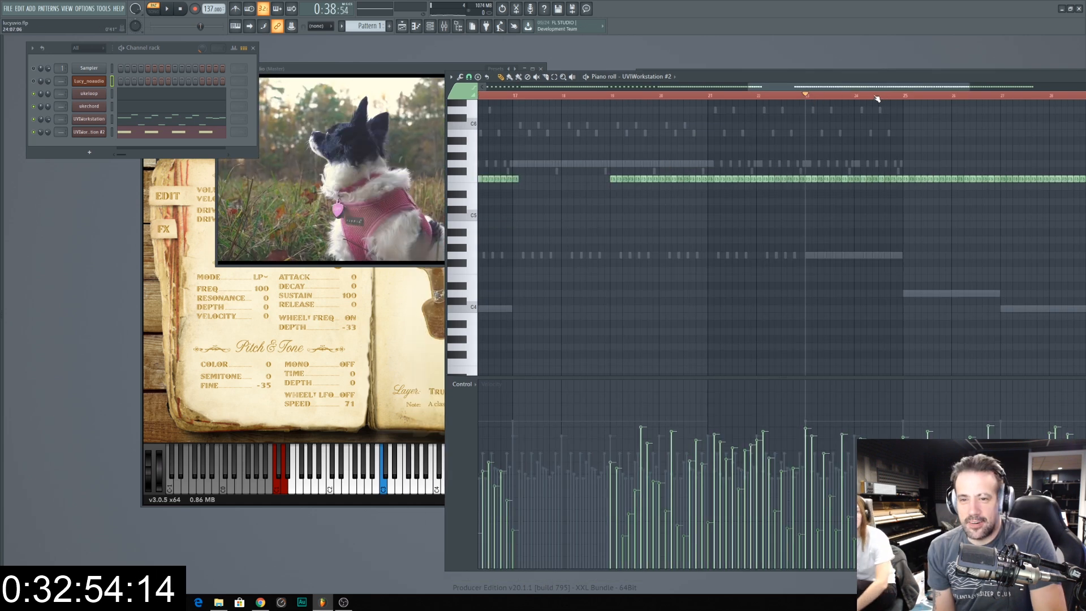
left_click_drag(611, 180, 898, 181)
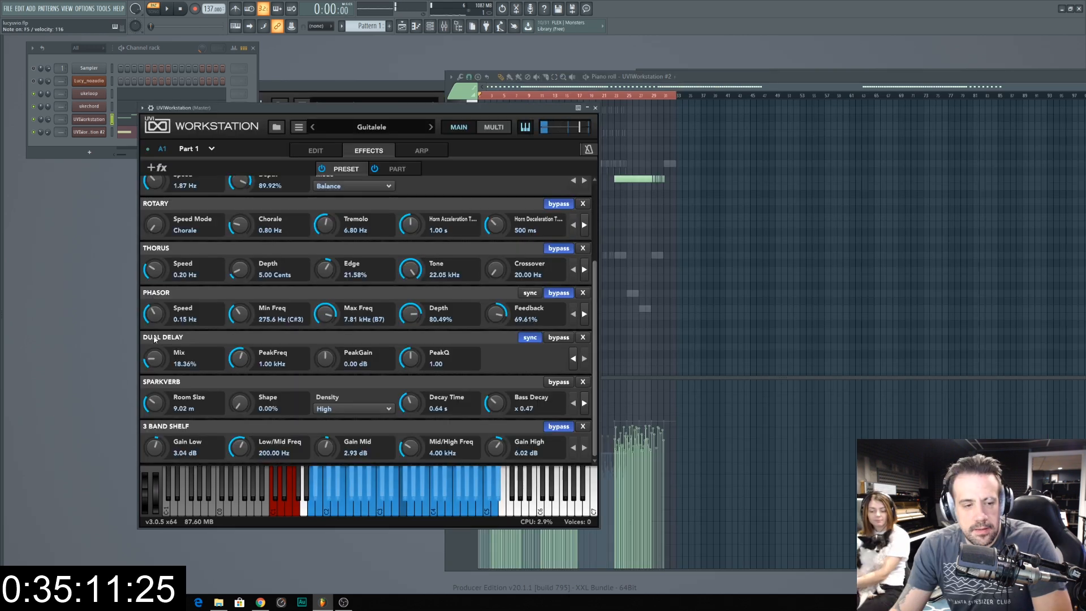
Step: Set the Guitalele's Dual Delay time to 1/8 dot and play the song from the start
left_click(574, 359)
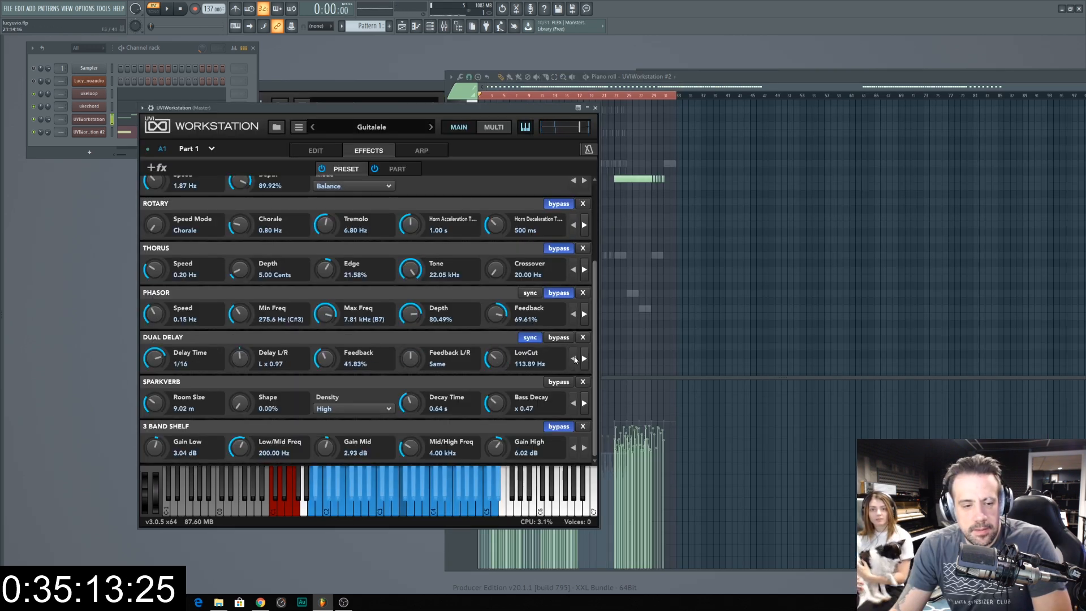
left_click_drag(152, 368, 154, 363)
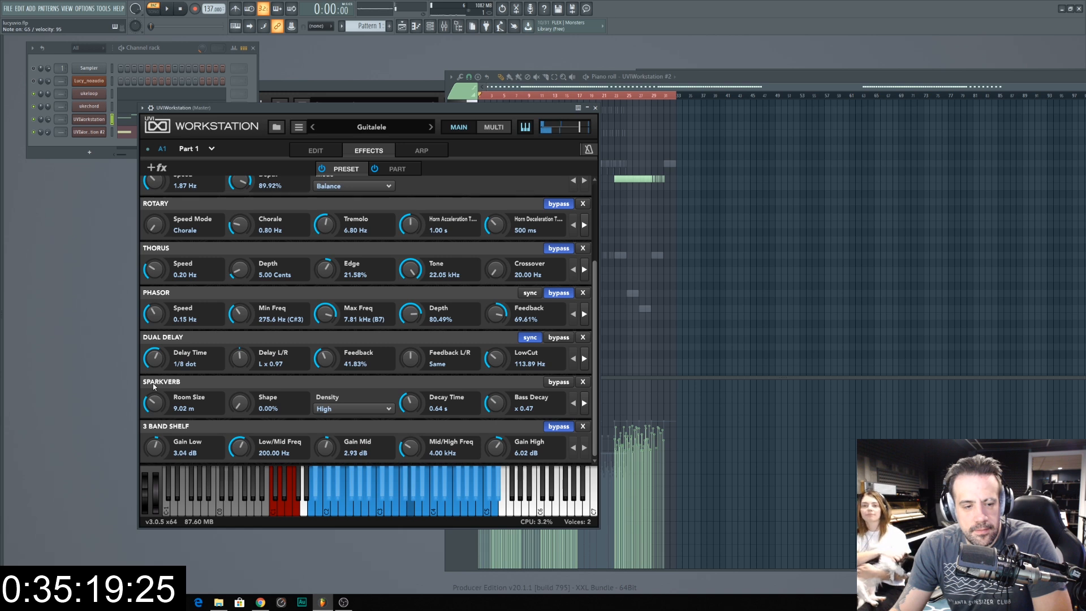
left_click(172, 10)
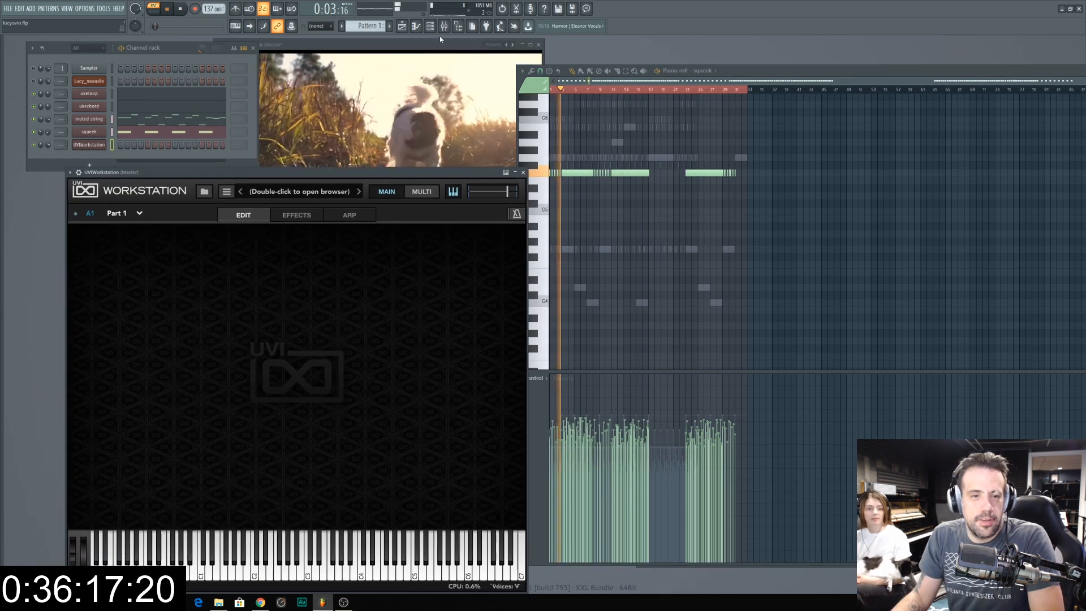
key("space")
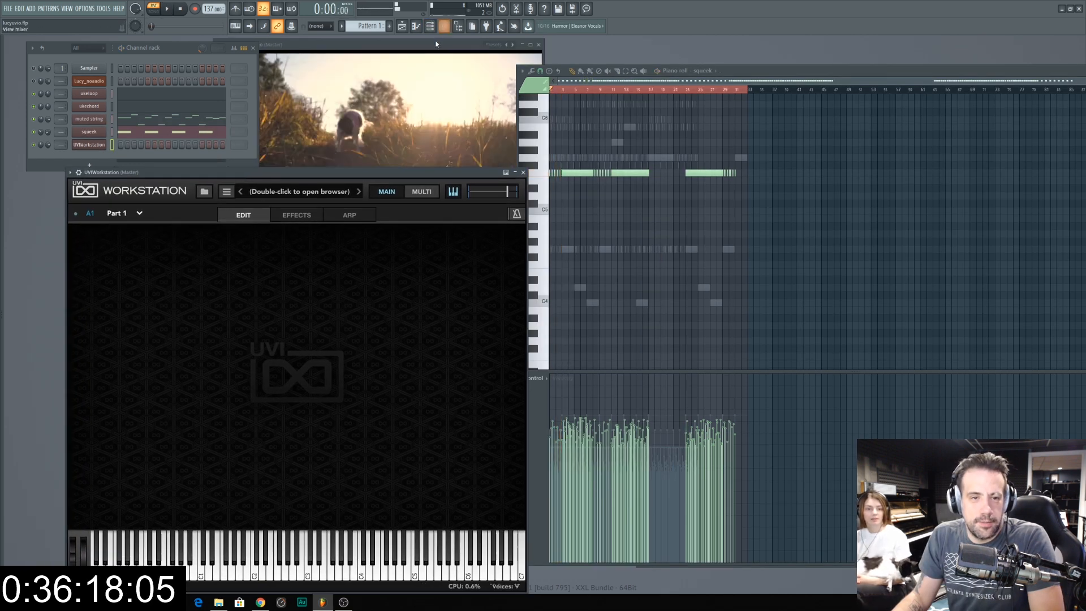
Step: Browse Toy Suite's Baby Percussions in the new UVIWorkstation channel and open the 130 BPM set of Loops & Phrases
double_click(265, 192)
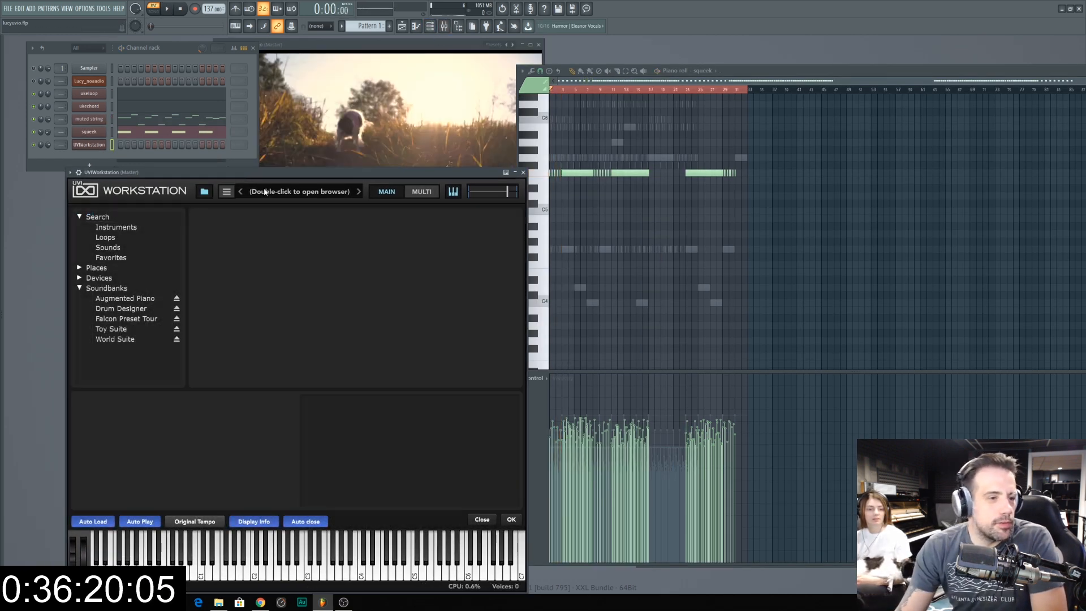
left_click(113, 329)
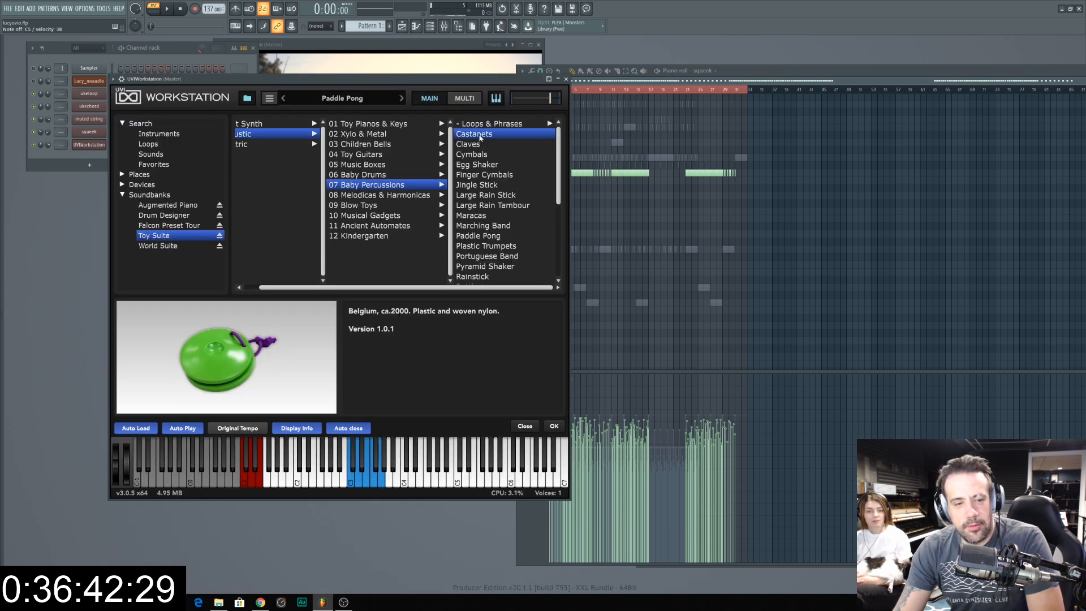
key("Up")
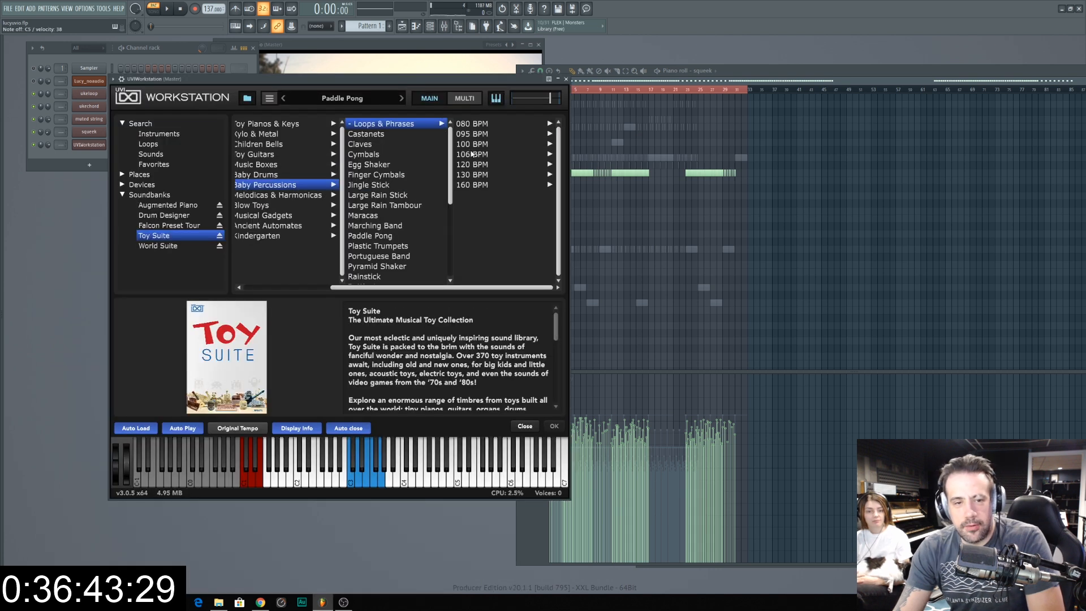
left_click(465, 175)
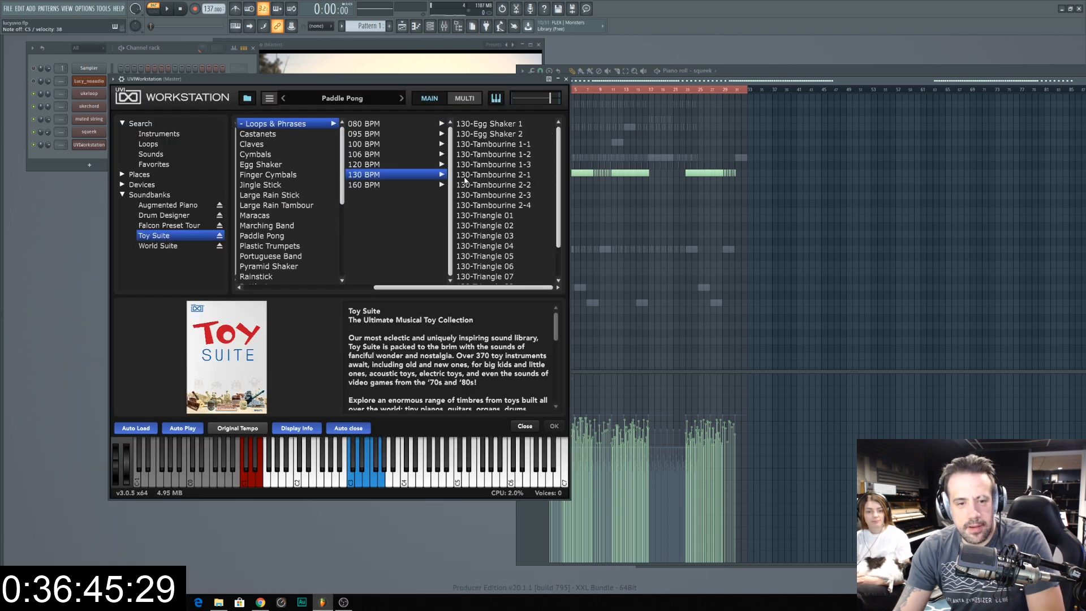
Step: Audition the 130 BPM egg shaker and tambourine loops, comparing the Tambourine 1 and Tambourine 2 variations
left_click(464, 176)
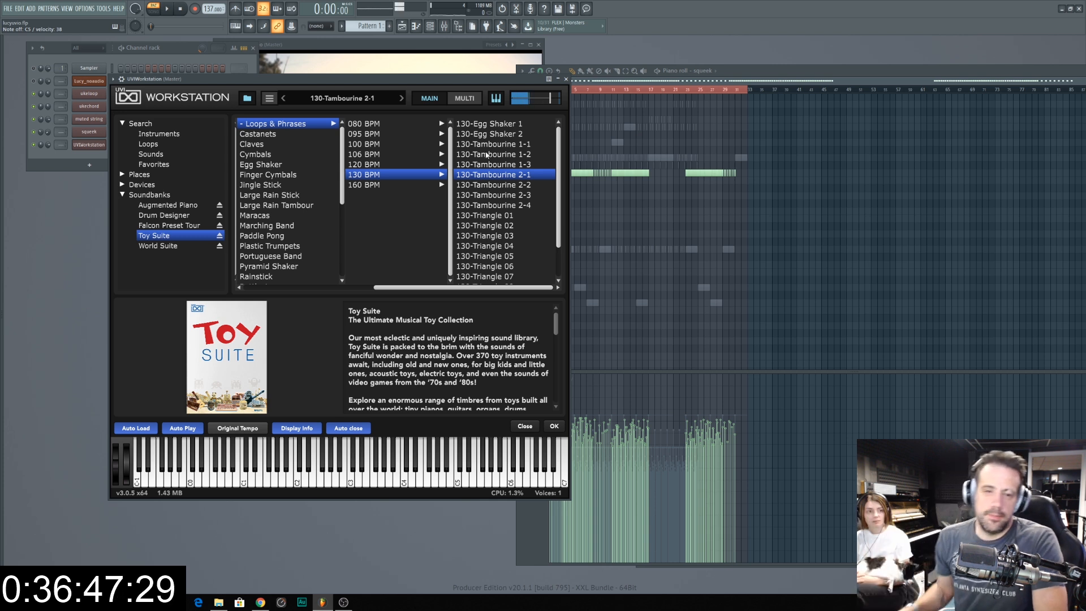
left_click(481, 124)
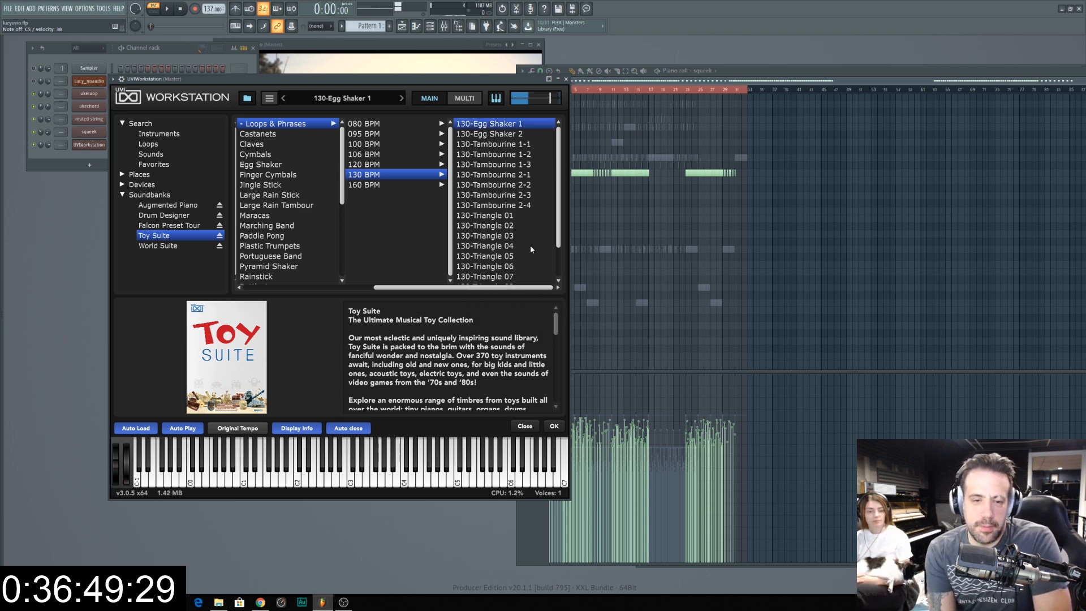
scroll(526, 255, "down", 2)
left_click(504, 179)
scroll(503, 198, "up", 2)
left_click(503, 145)
left_click(500, 164)
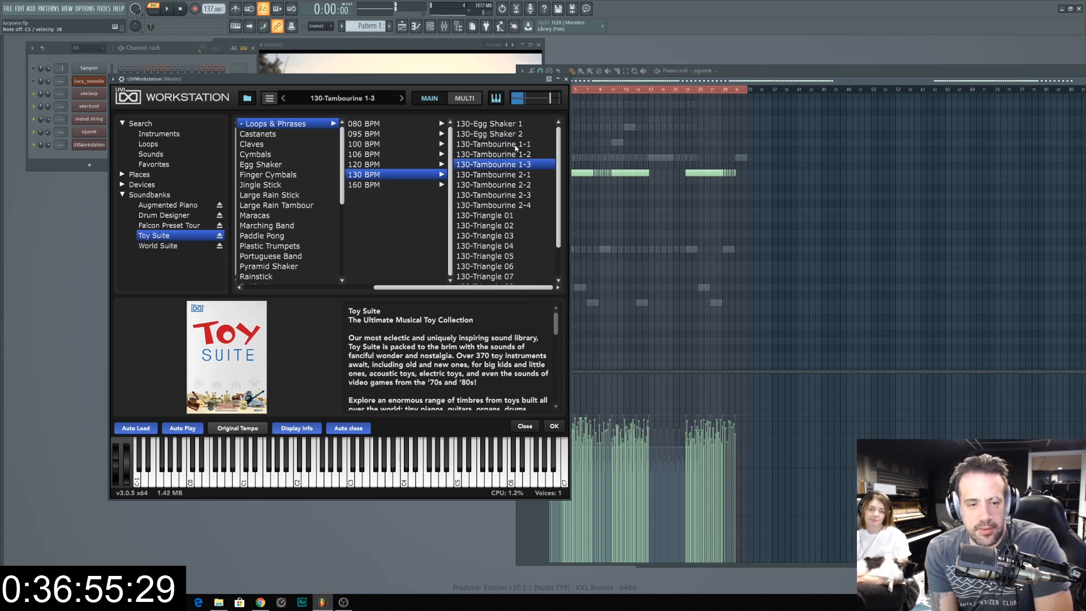
left_click(501, 153)
left_click(511, 176)
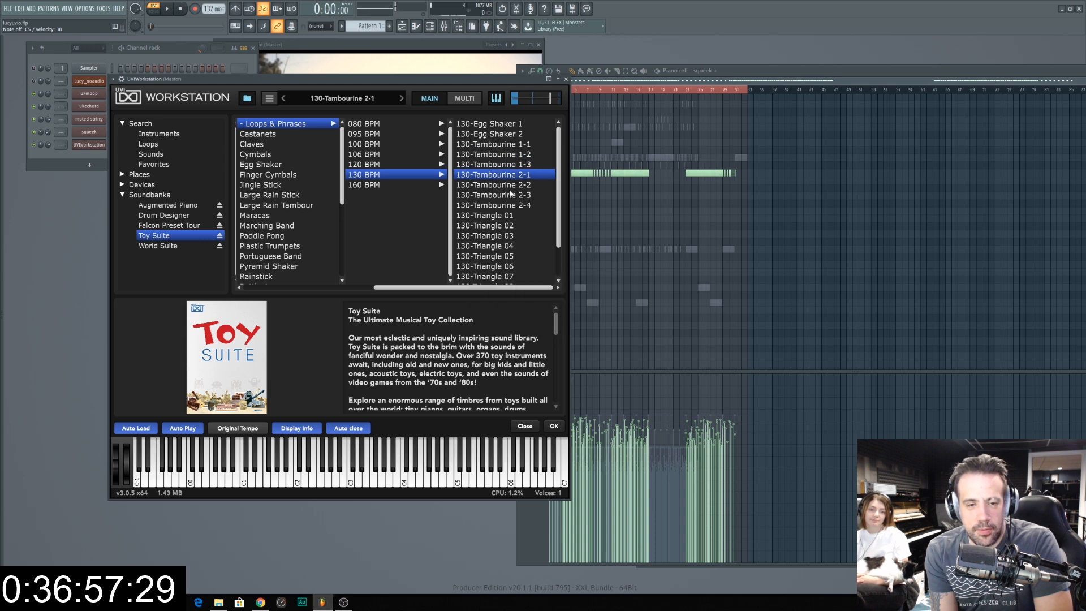
left_click(511, 194)
Step: Place the 130-Egg Shaker 1 loop at the start of playlist Track 4 and the 130-Tambourine 2-4 loop on the Sampler track
left_click(501, 124)
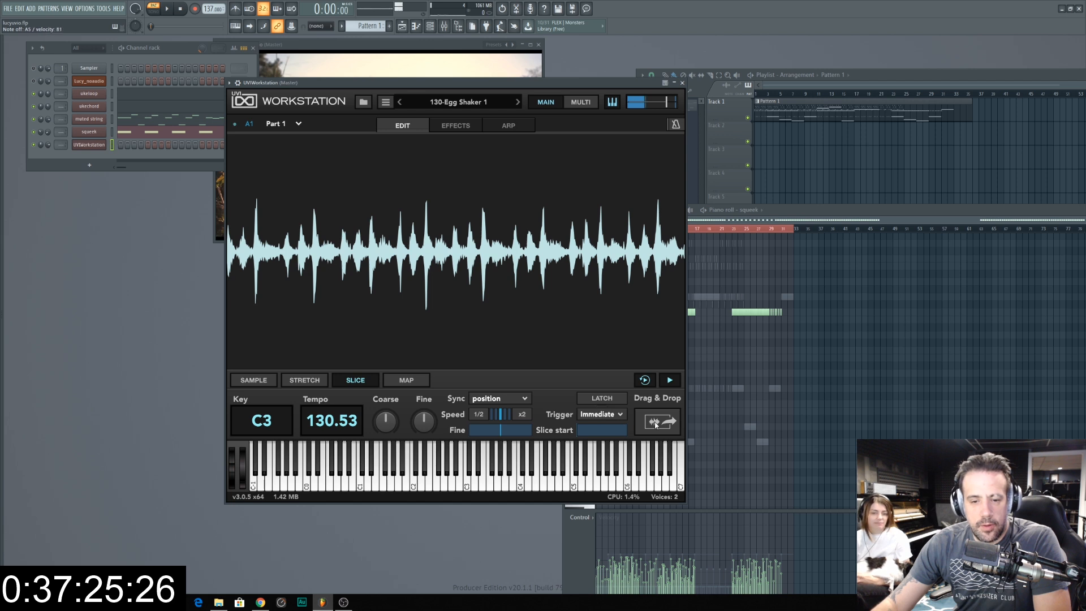
left_click_drag(656, 424, 761, 180)
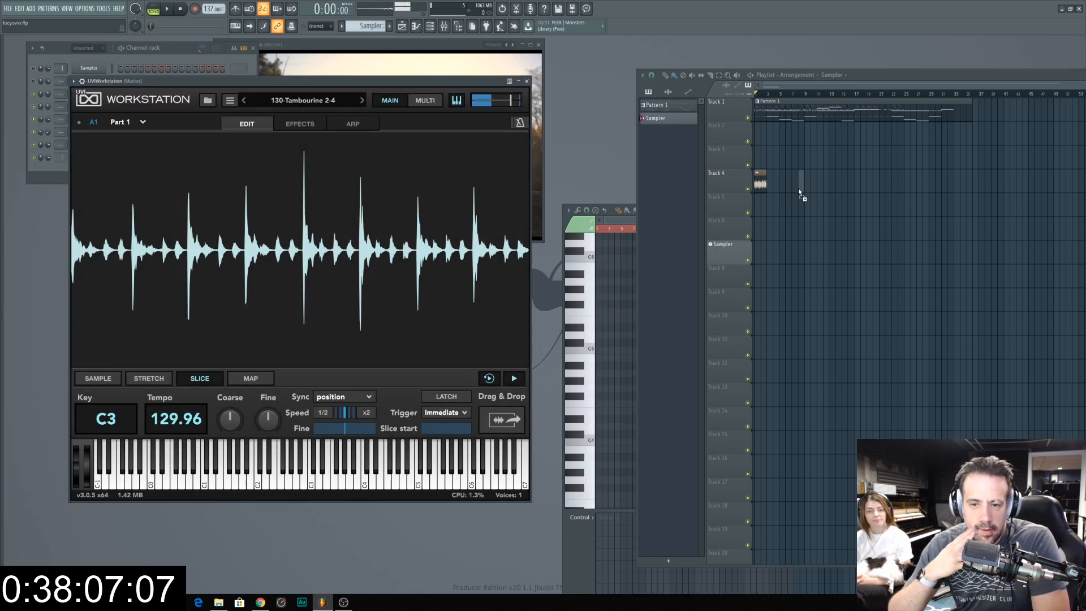
left_click_drag(800, 191, 760, 254)
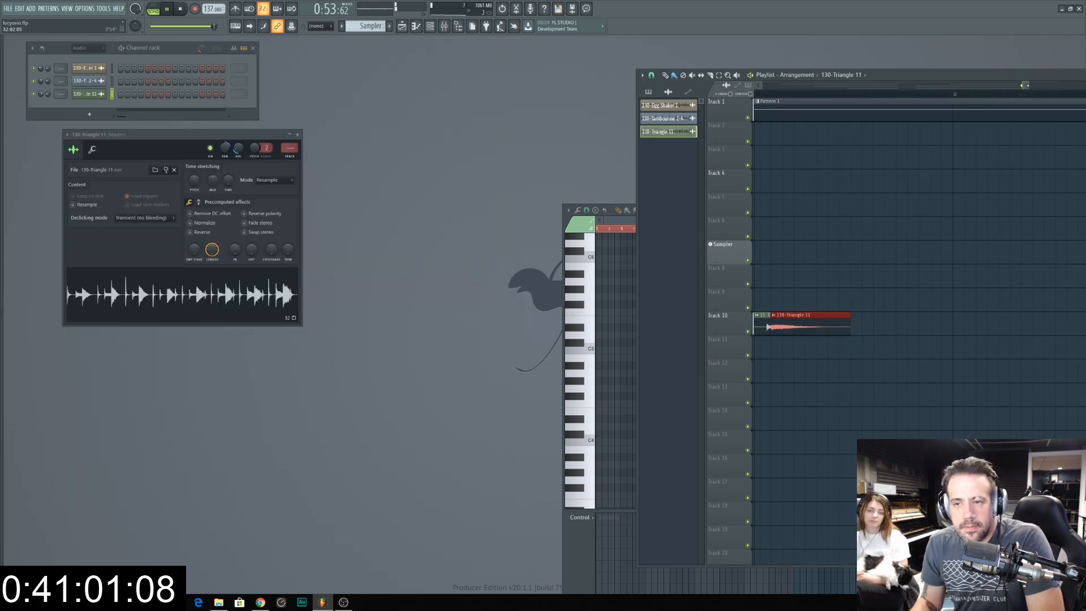
Step: Save the project and briefly play the full arrangement with the egg shaker, tambourine and triangle loops from the start
left_click_drag(1026, 85, 706, 99)
scroll(877, 167, "down", 3)
key("ctrl+s")
key("space")
scroll(770, 116, "down", 1)
key("space")
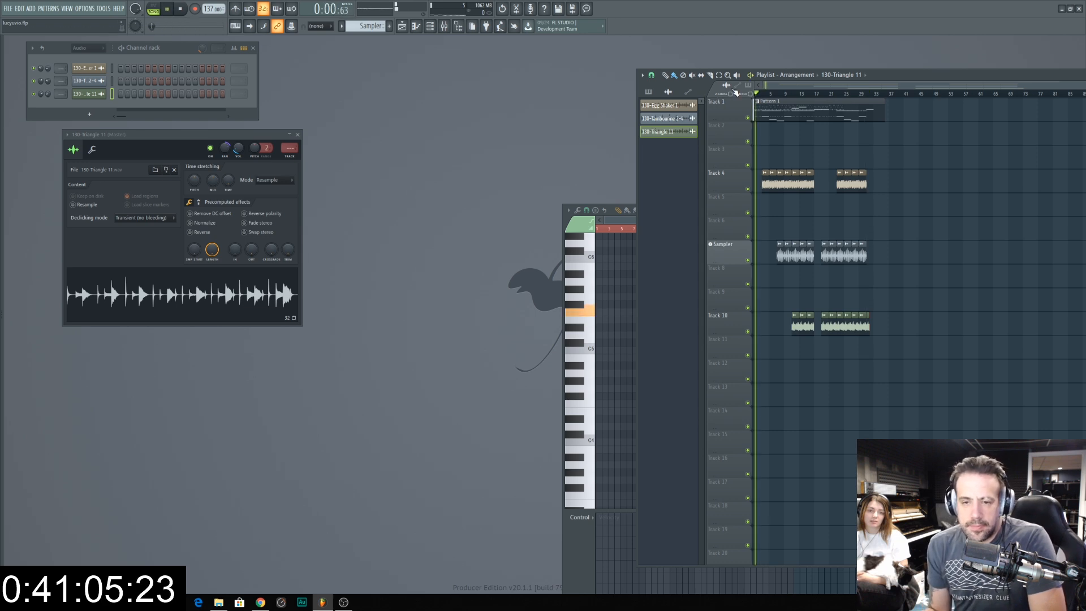
key("space")
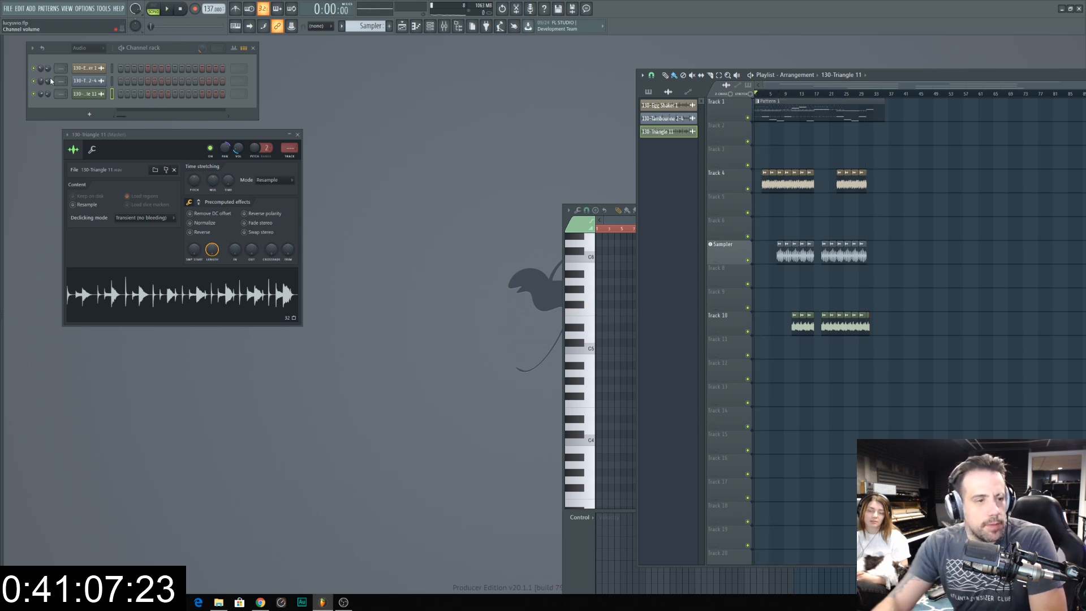
Step: Show all channels in the Channel rack and open the dog video in its player
left_click(88, 48)
left_click(80, 57)
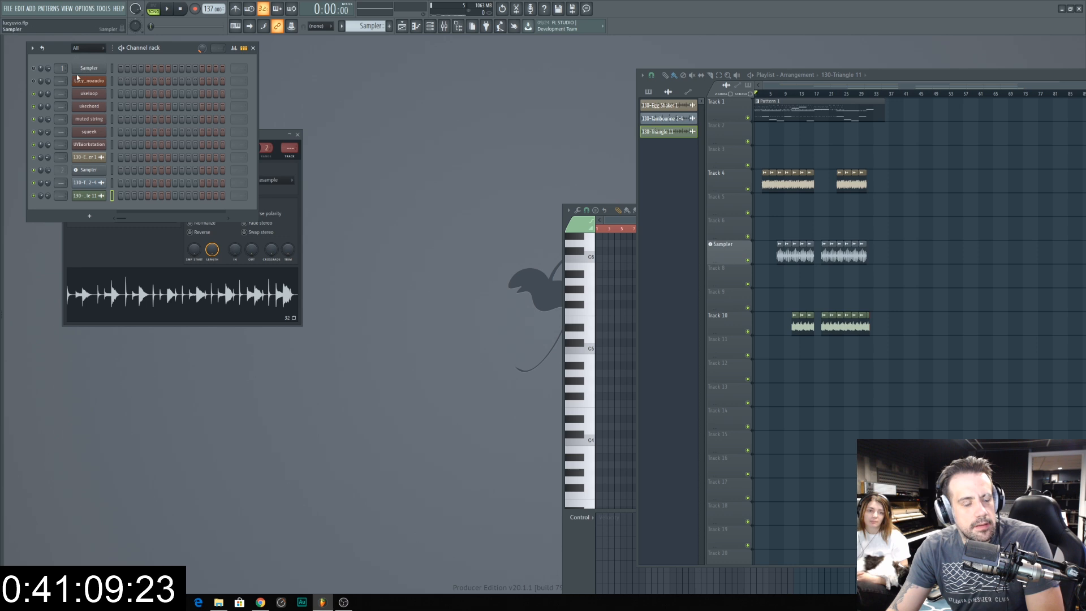
left_click(104, 83)
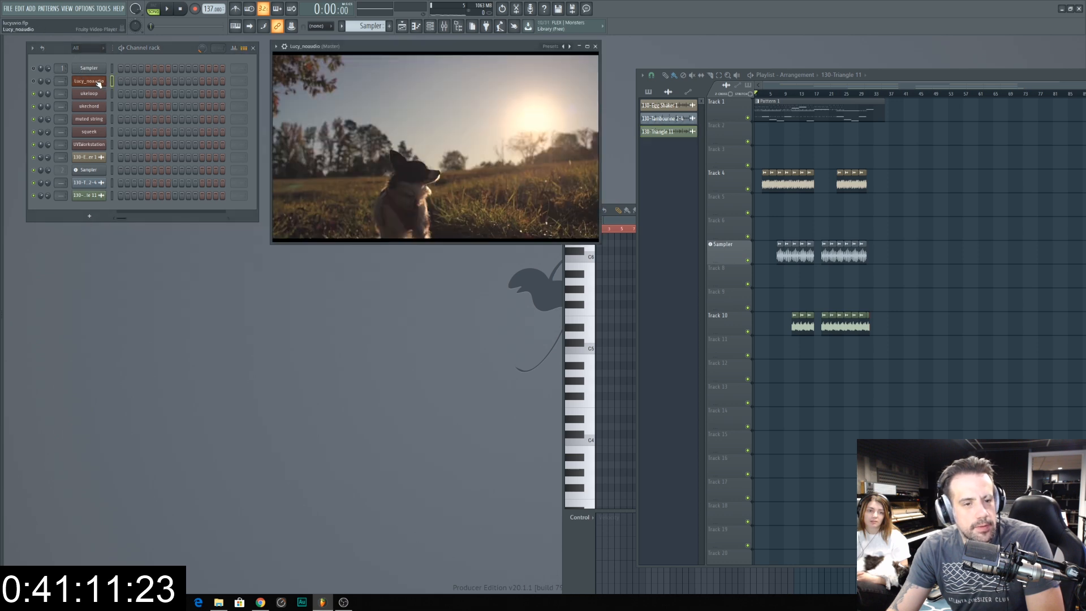
Step: Set the ukeloop instrument's Sparkverb to an 18.48 m room size and a 2.10 s decay time
left_click(86, 95)
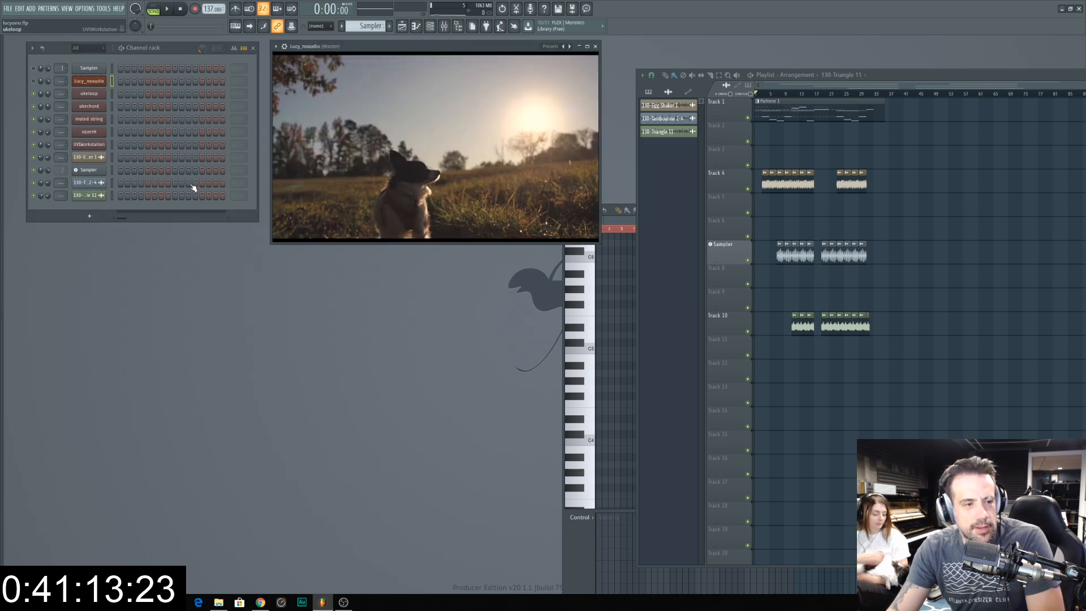
left_click_drag(321, 120, 282, 161)
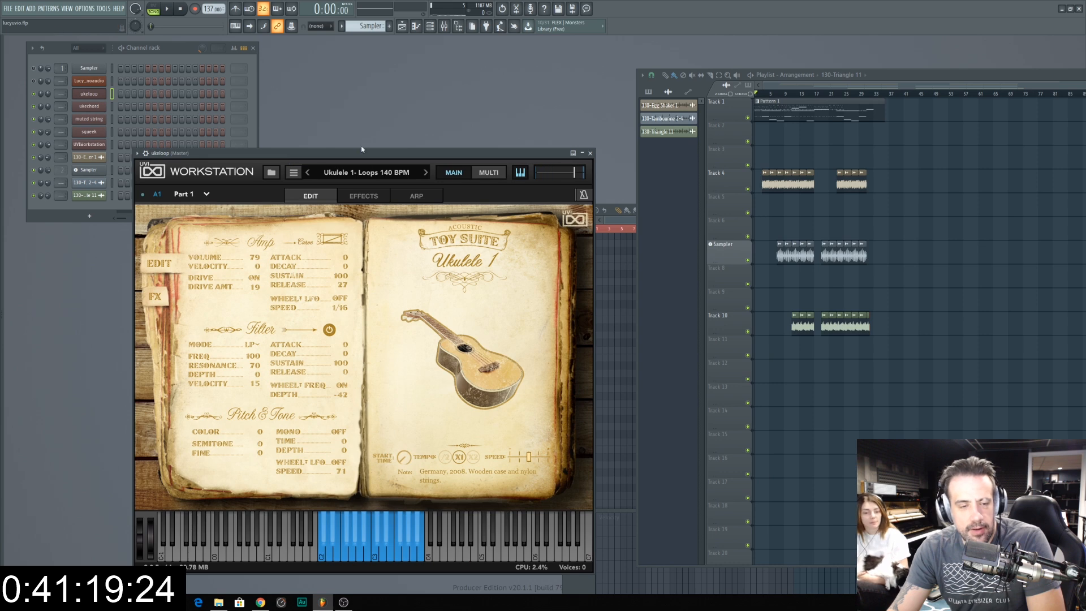
left_click(363, 196)
left_click(405, 197)
left_click(363, 196)
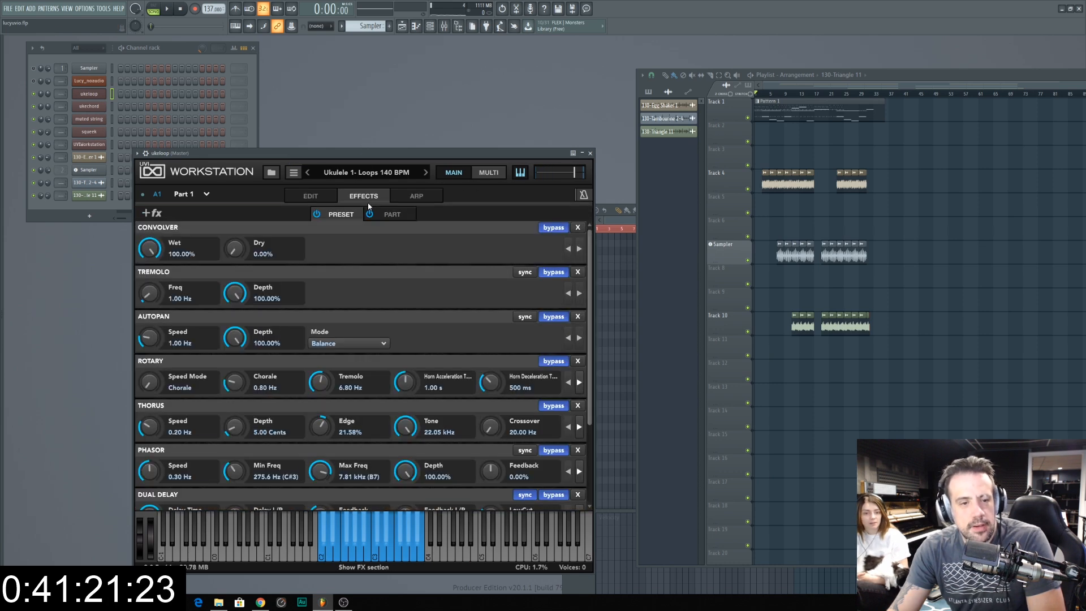
scroll(432, 375, "down", 5)
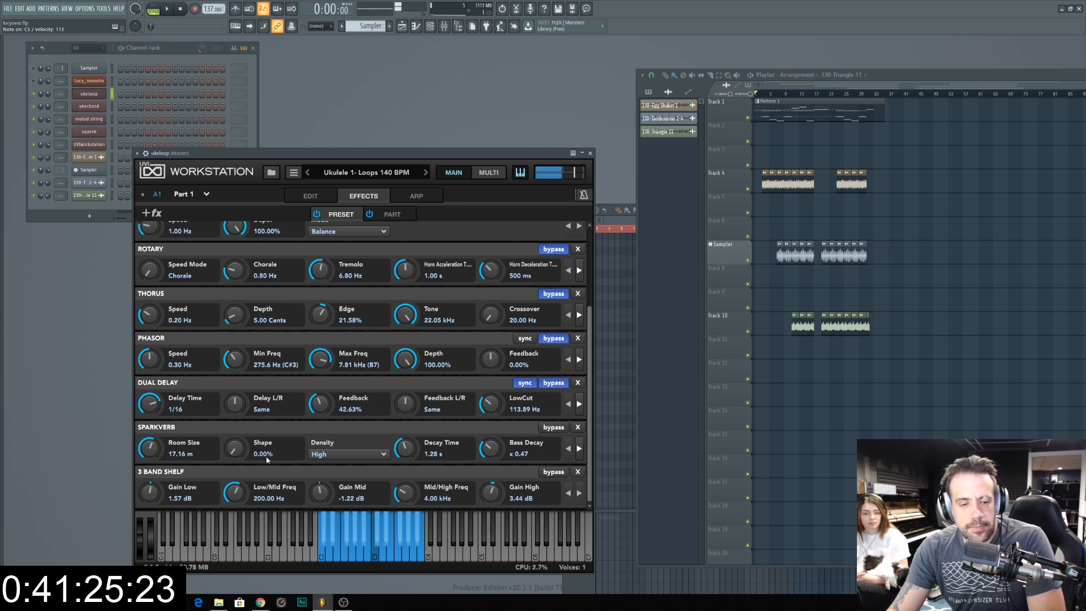
left_click(580, 450)
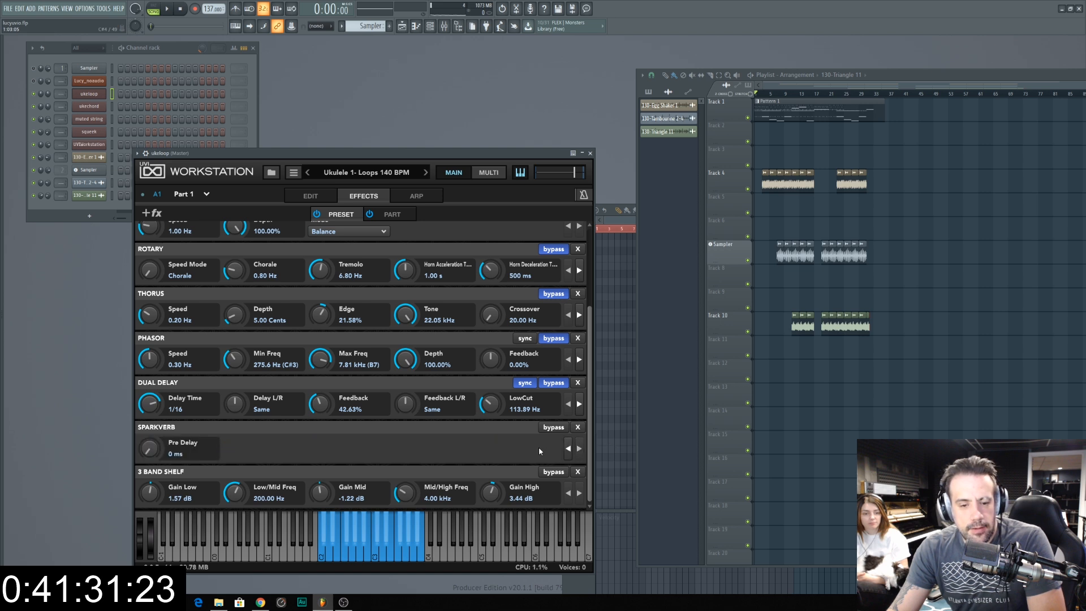
left_click(568, 449)
left_click_drag(404, 448, 398, 422)
left_click(568, 449)
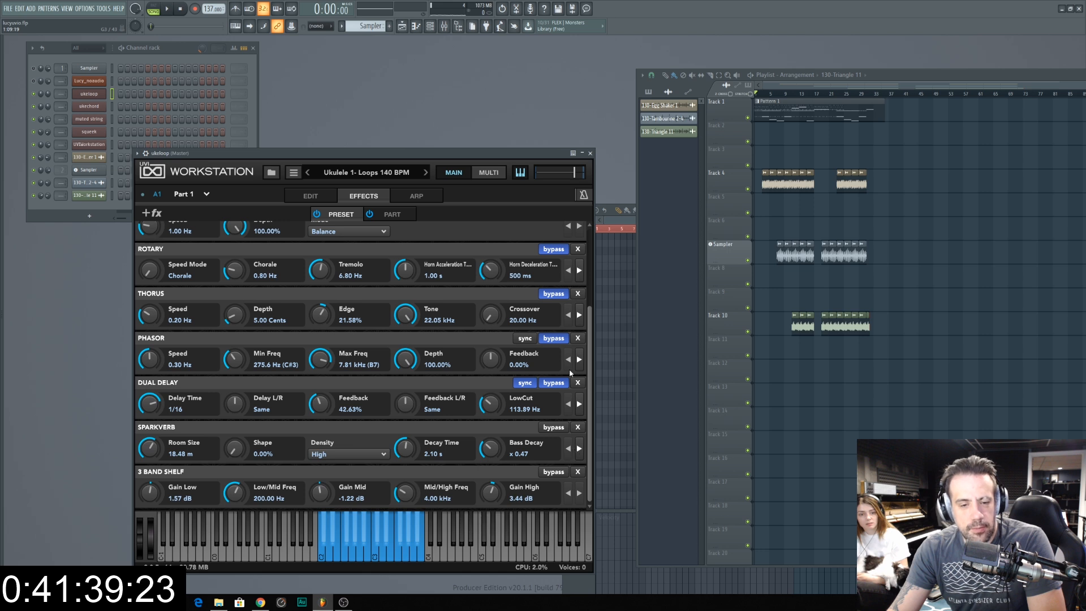
left_click(590, 153)
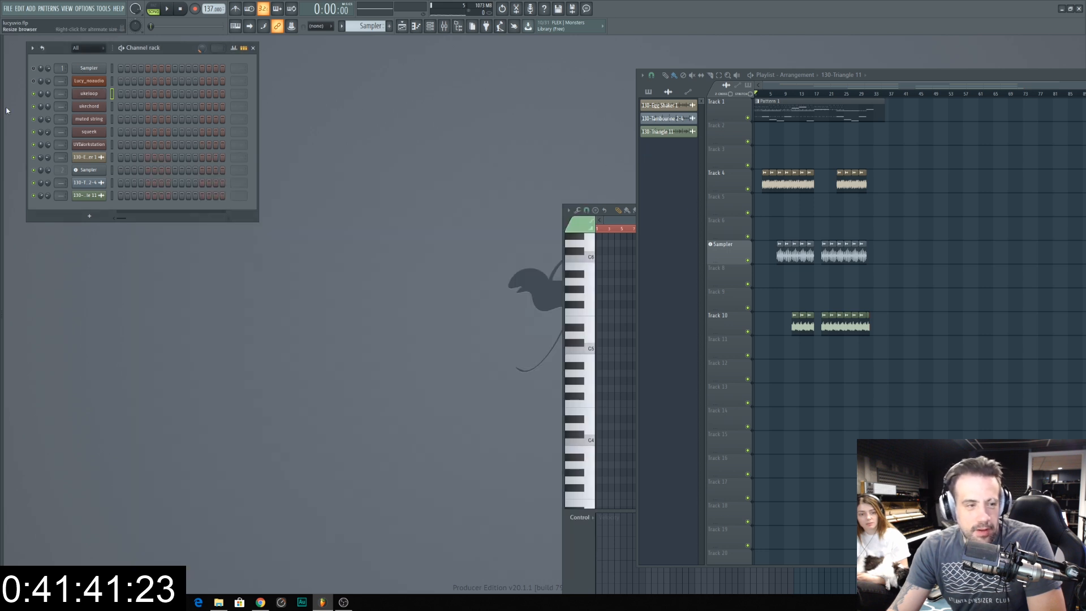
Step: Select the muted string, UVIWorkstation and tambourine loop channels in turn to audition their sounds
left_click_drag(48, 107, 48, 105)
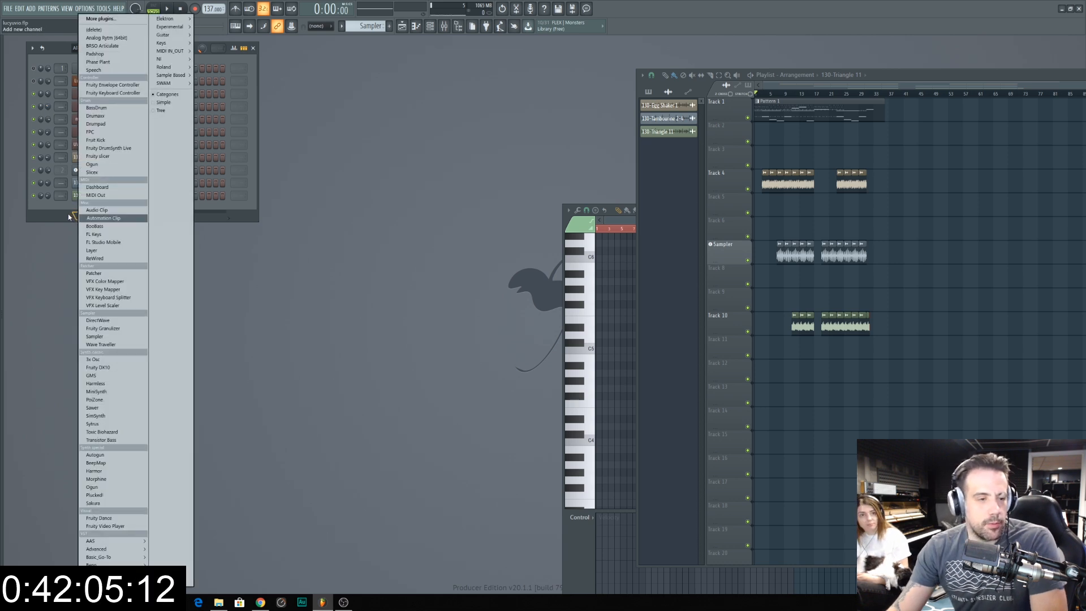
left_click(68, 214)
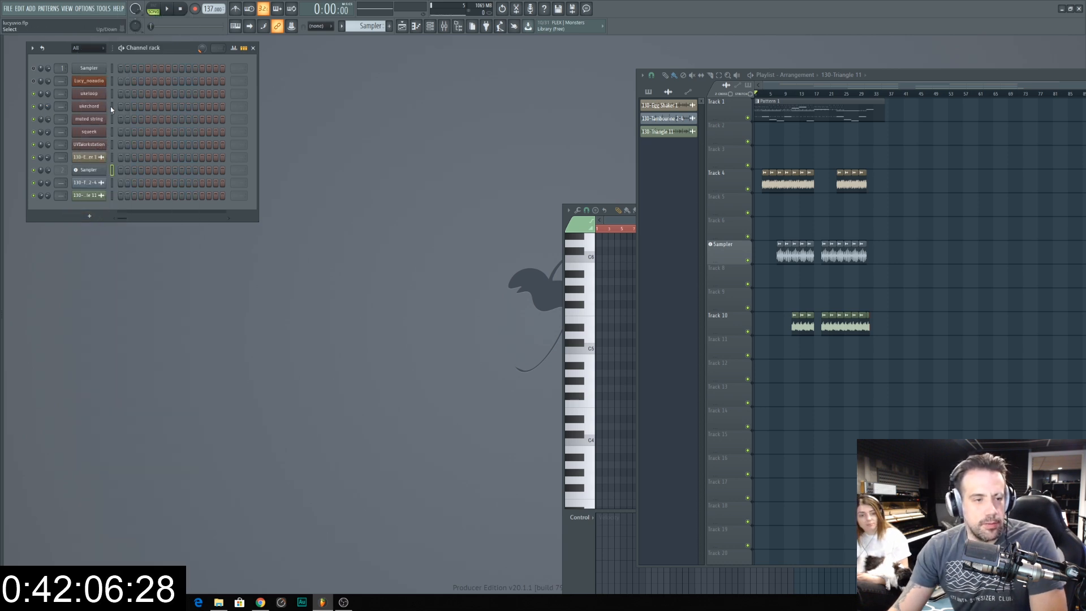
left_click(111, 119)
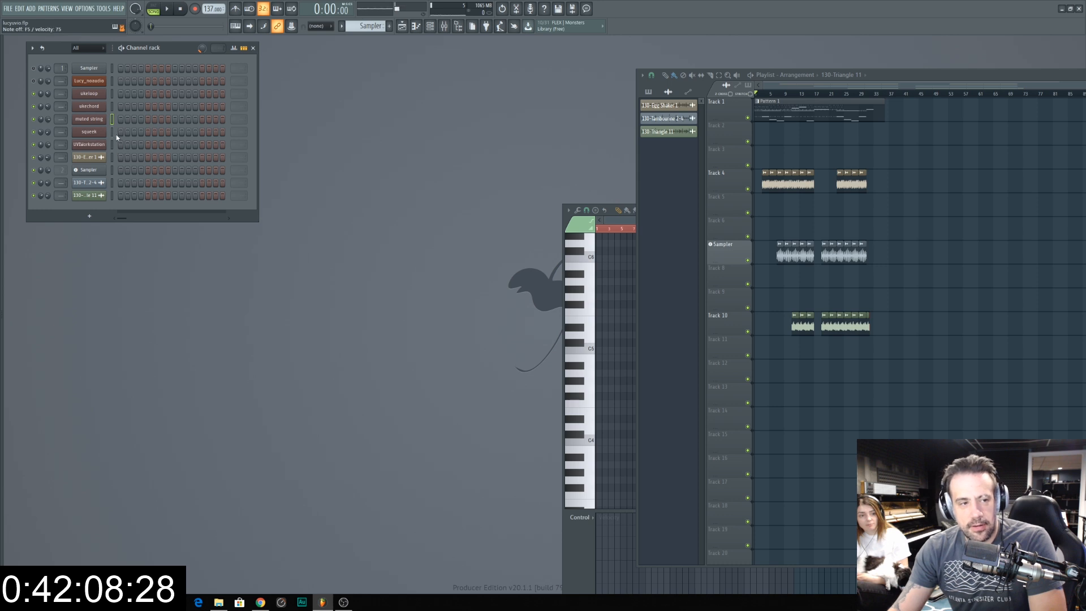
left_click(112, 145)
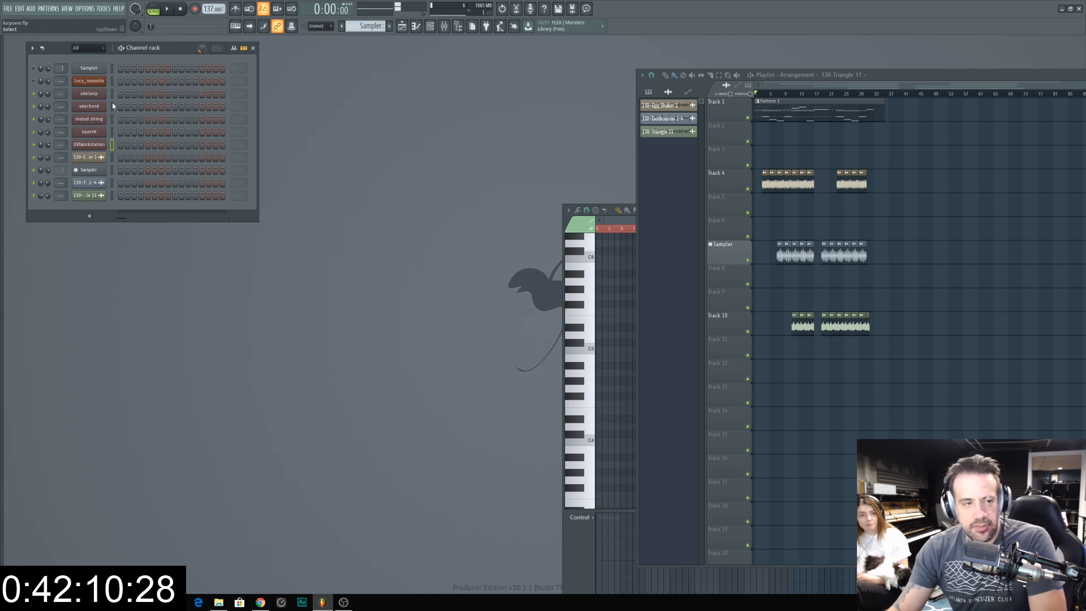
left_click(112, 183)
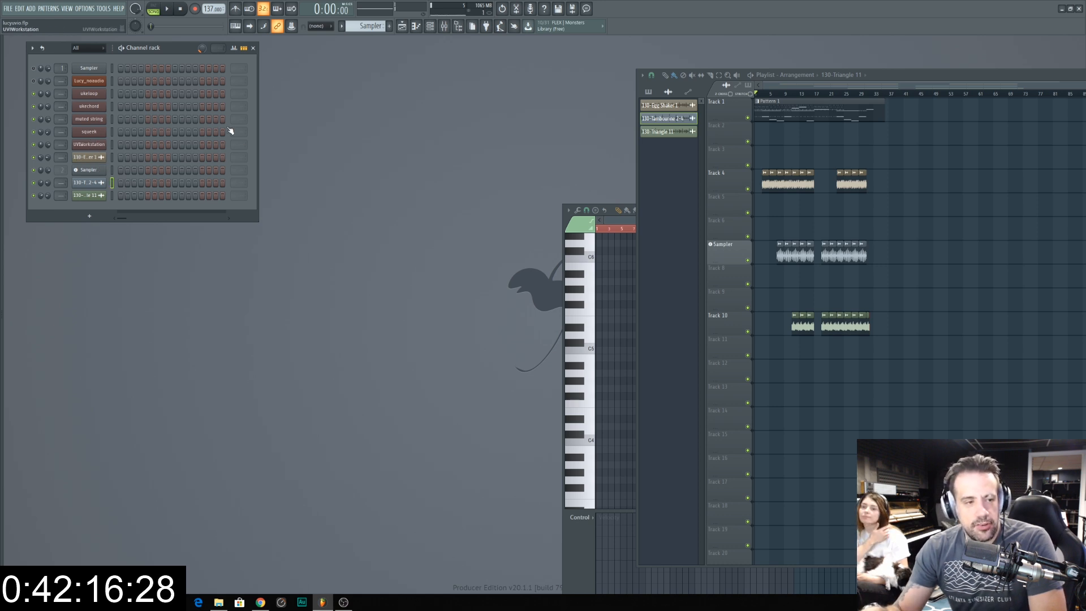
Step: Load Large Rain Tambour from Toy Suite's Baby Percussions into the UVIWorkstation channel in place of Maracas
left_click(89, 144)
left_click_drag(190, 91, 441, 116)
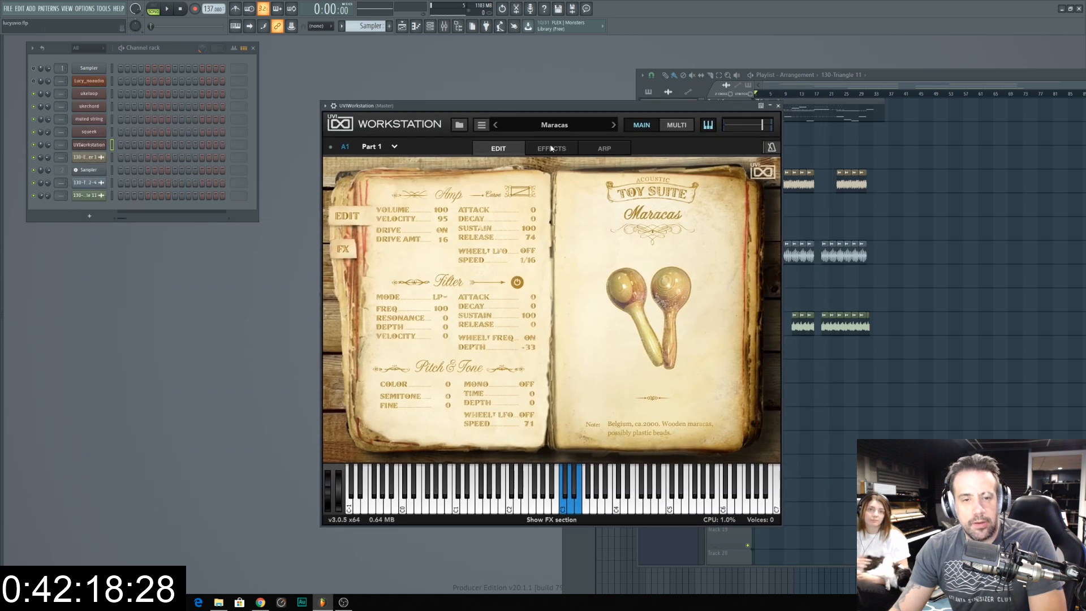
left_click(568, 125)
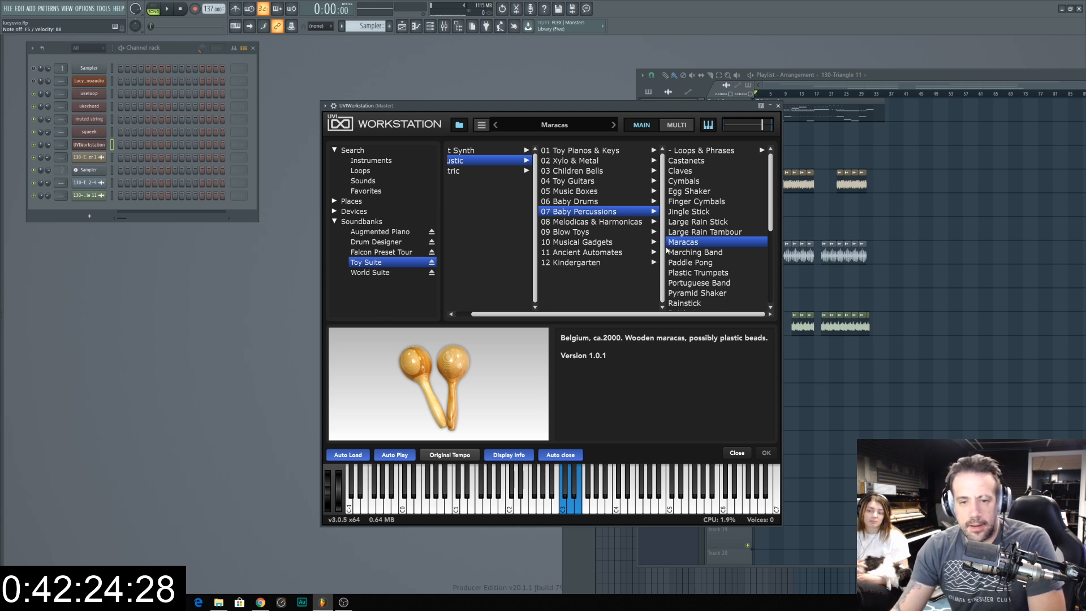
left_click(681, 232)
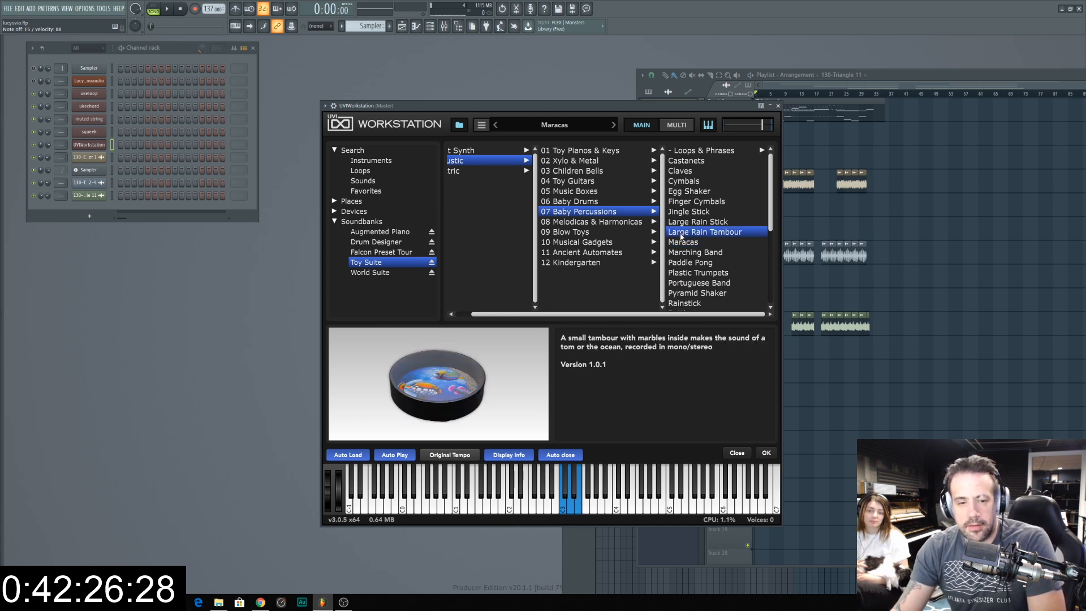
double_click(680, 234)
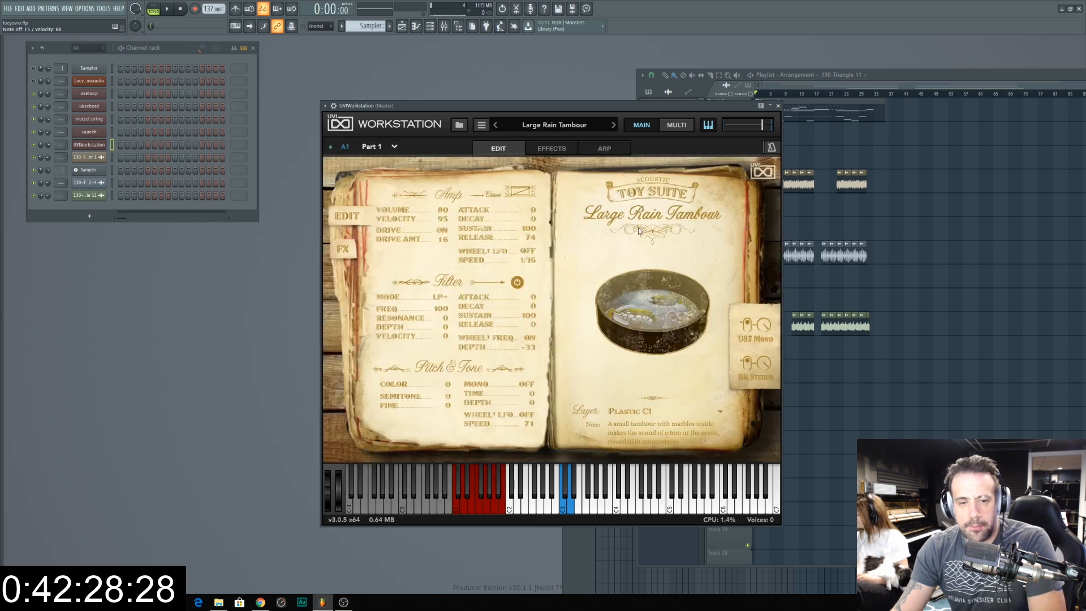
Step: Browse Toy Suite's acoustic categories from Toy Guitars through Kindergarten, rechecking Melodicas & Harmonicas, Baby Drums and Baby Percussions for another sound
double_click(604, 208)
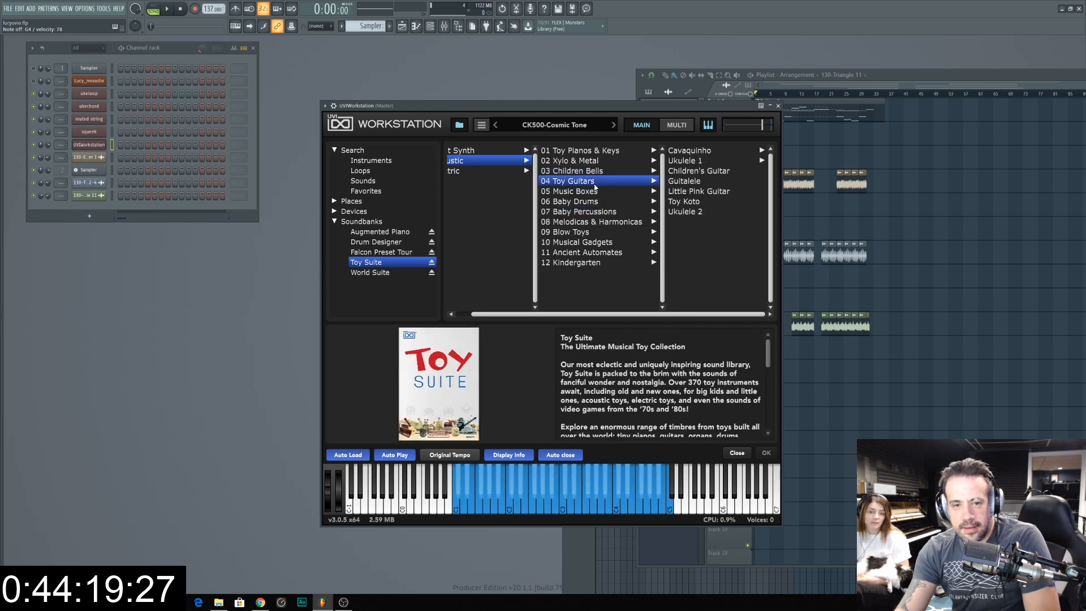
left_click(588, 191)
left_click(591, 202)
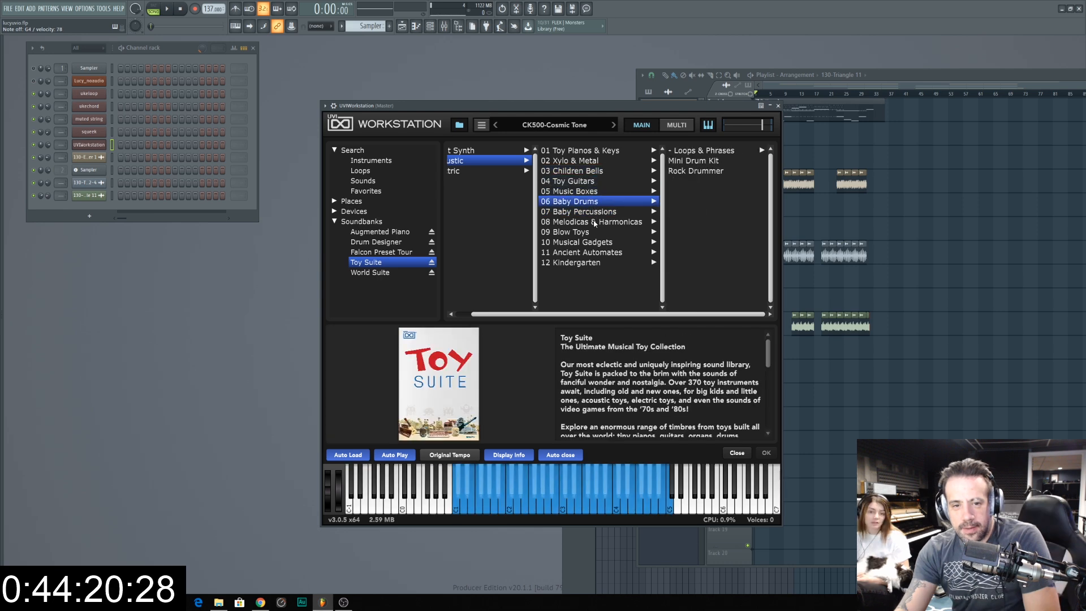
left_click(595, 223)
left_click(594, 233)
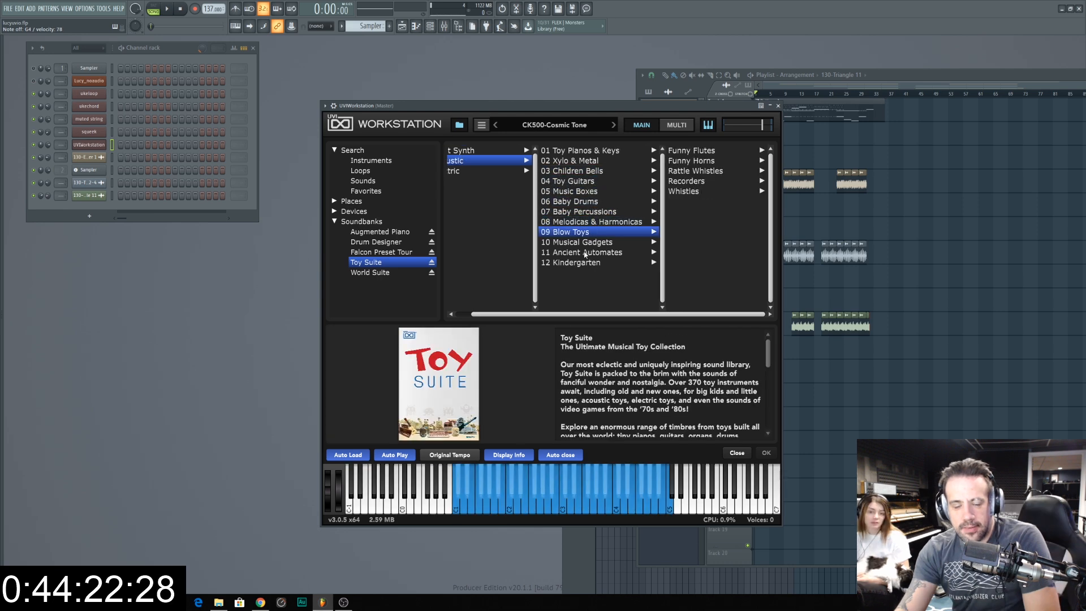
left_click(585, 244)
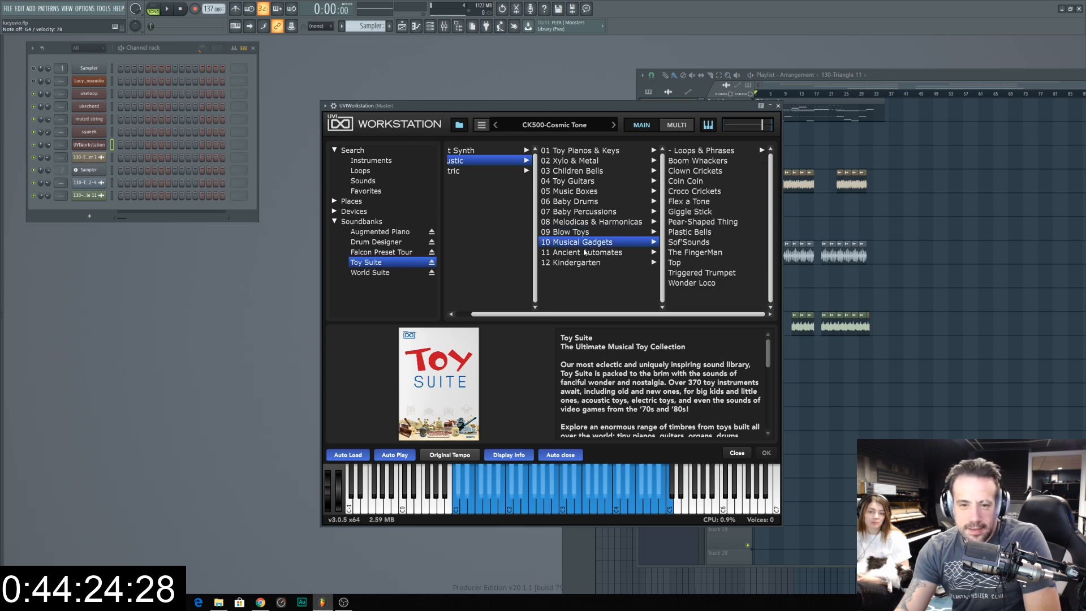
left_click(585, 252)
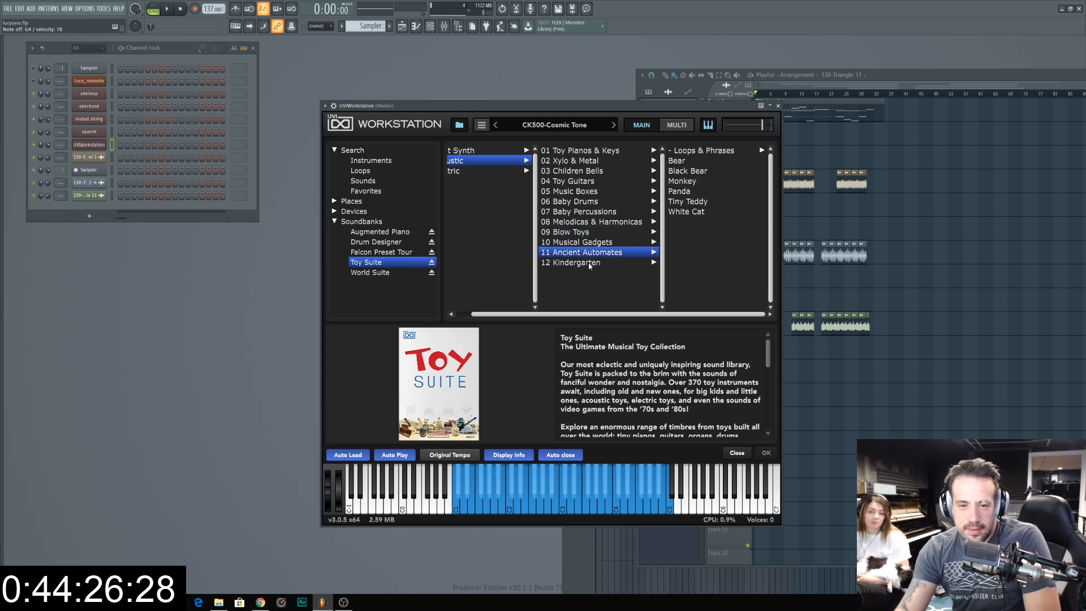
left_click(590, 264)
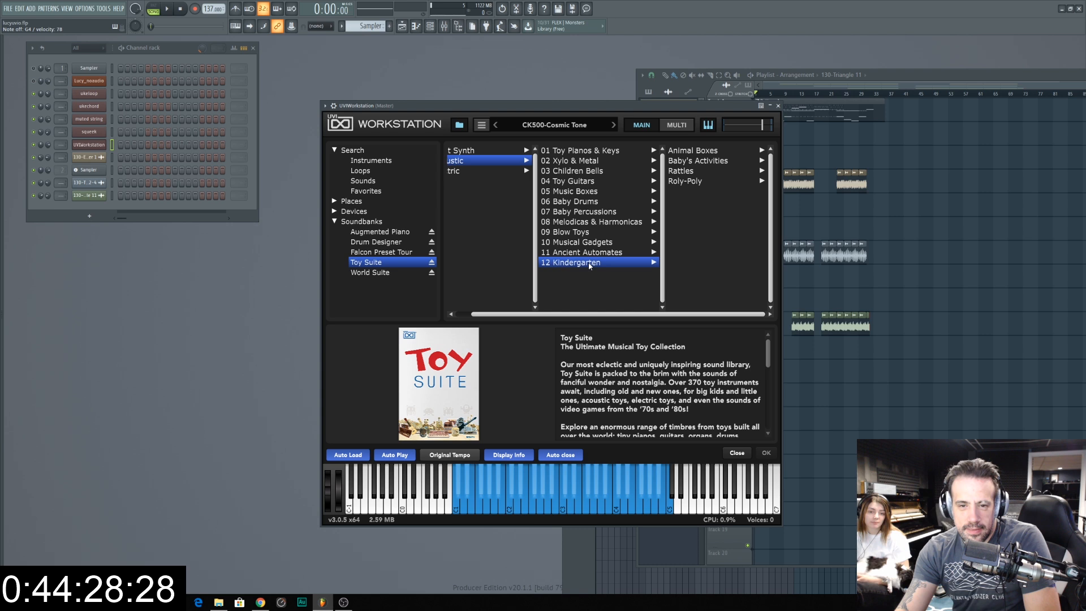
left_click(578, 224)
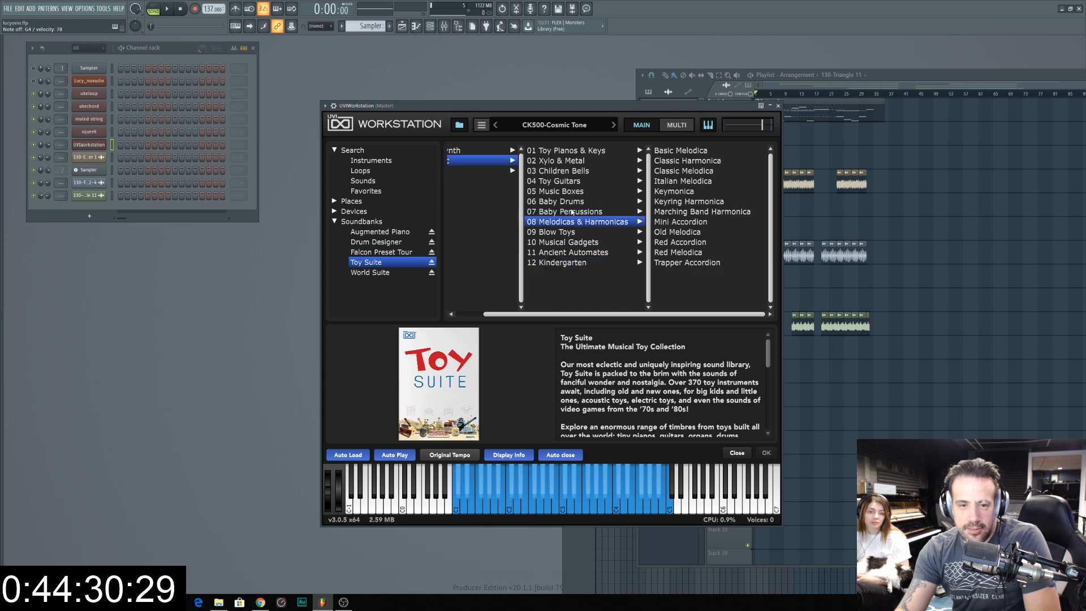
left_click(567, 202)
left_click(572, 222)
left_click(572, 204)
left_click(573, 212)
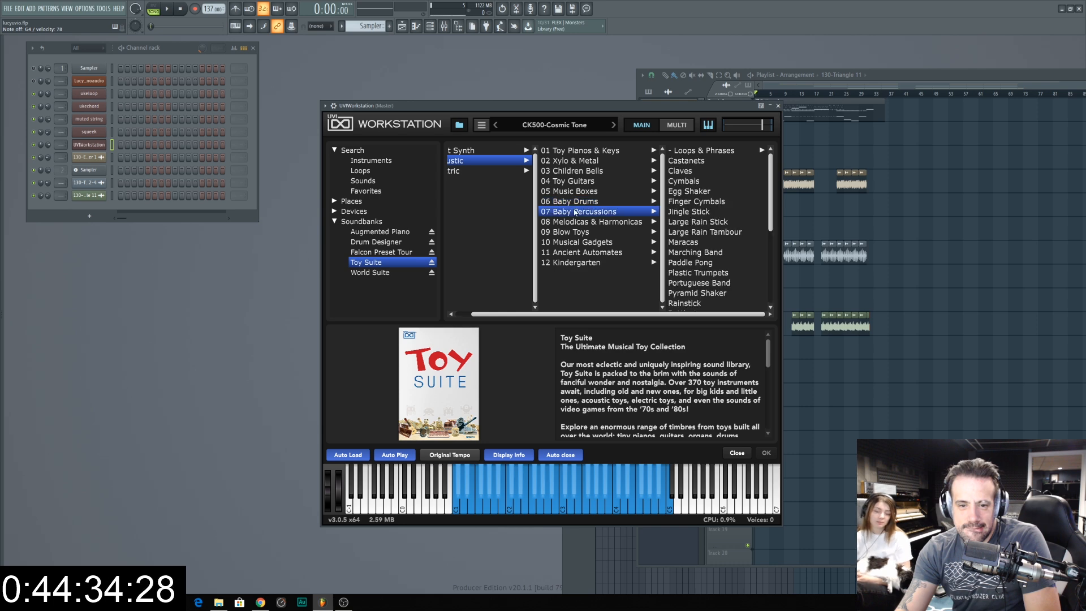
scroll(707, 267, "down", 5)
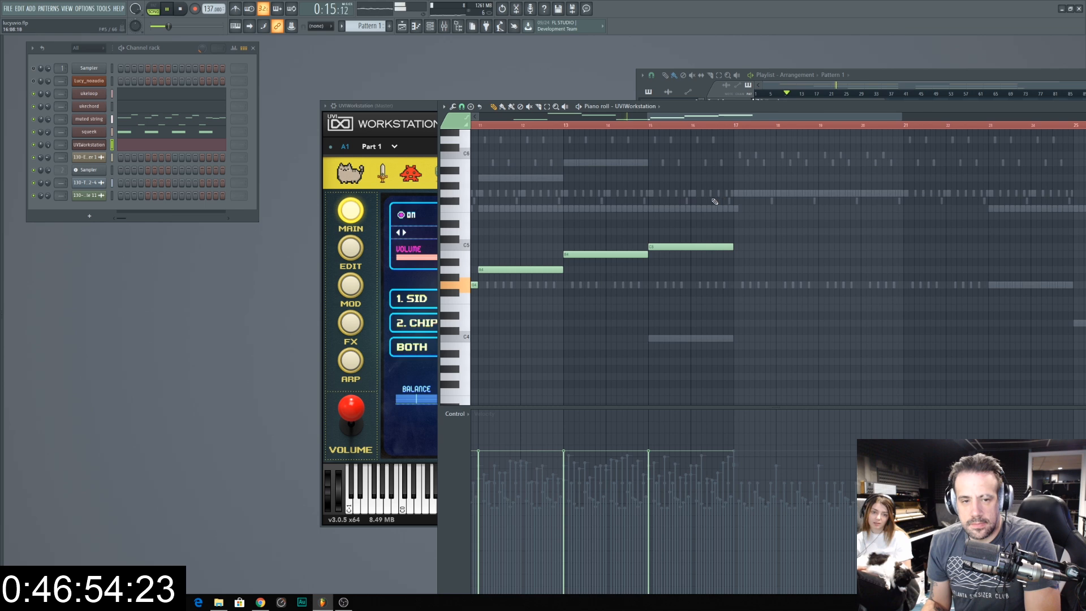
Step: Chop the two long bass notes in bars 13 to 16 into short repeated notes with the Chopper's Default pattern
mouse_move(775, 116)
left_mouse_down()
mouse_move(620, 117)
mouse_move(781, 117)
left_mouse_up()
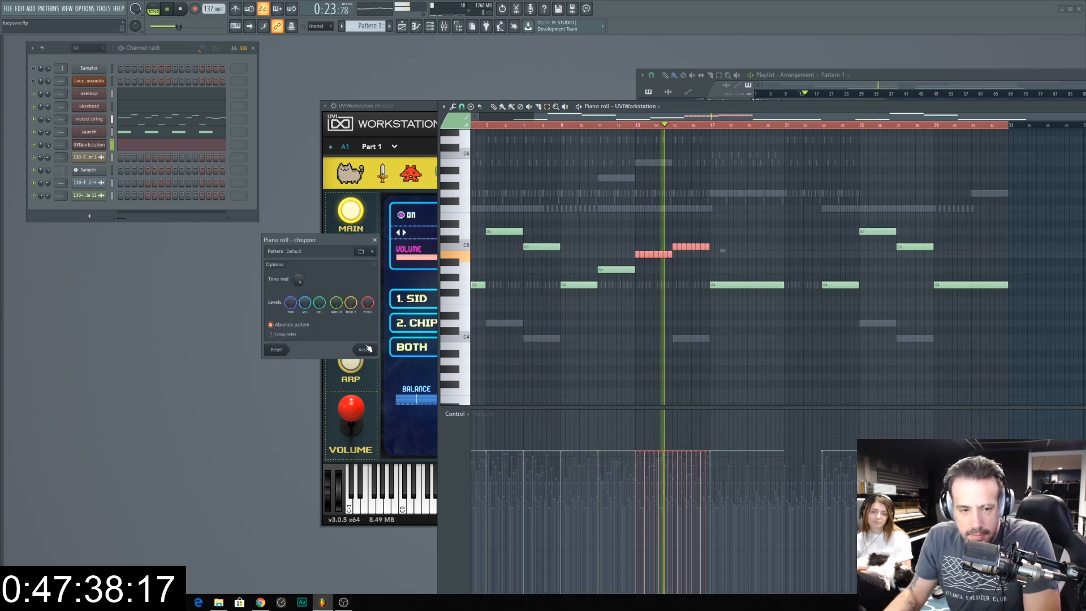
left_click(365, 349)
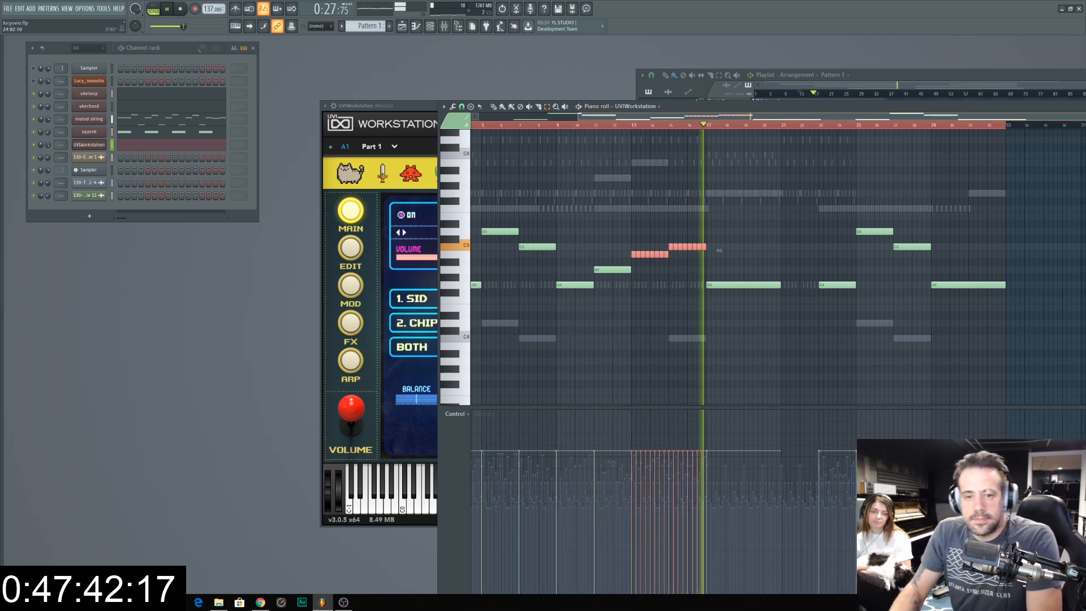
scroll(832, 140, "down", 3)
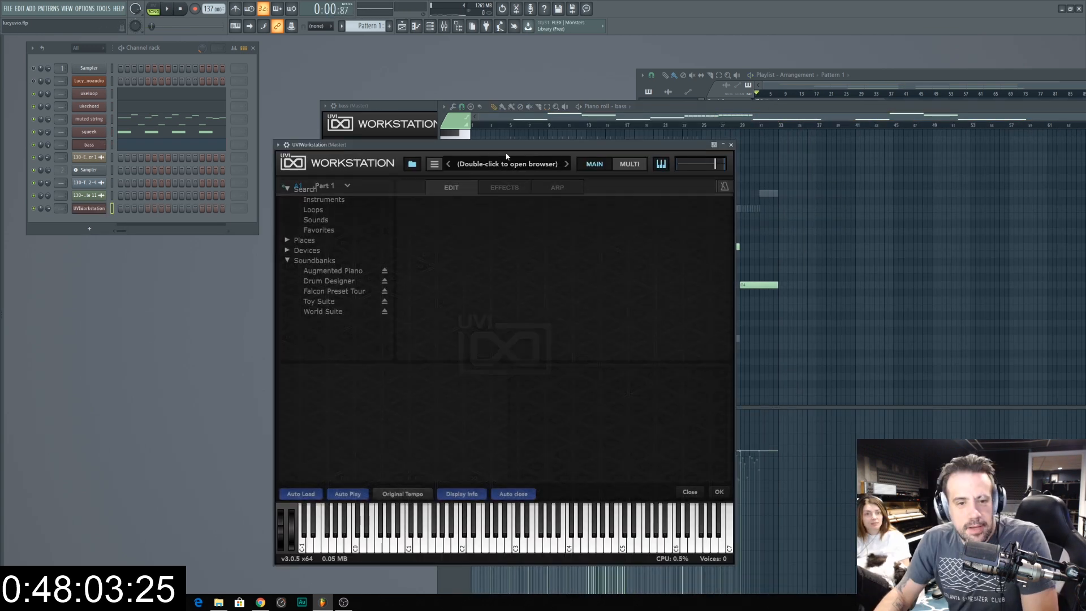
Step: Open the Toy Suite soundbank in the new UVIWorkstation channel and review the Mini Drum Kit's preset effects and edit settings
left_click(317, 273)
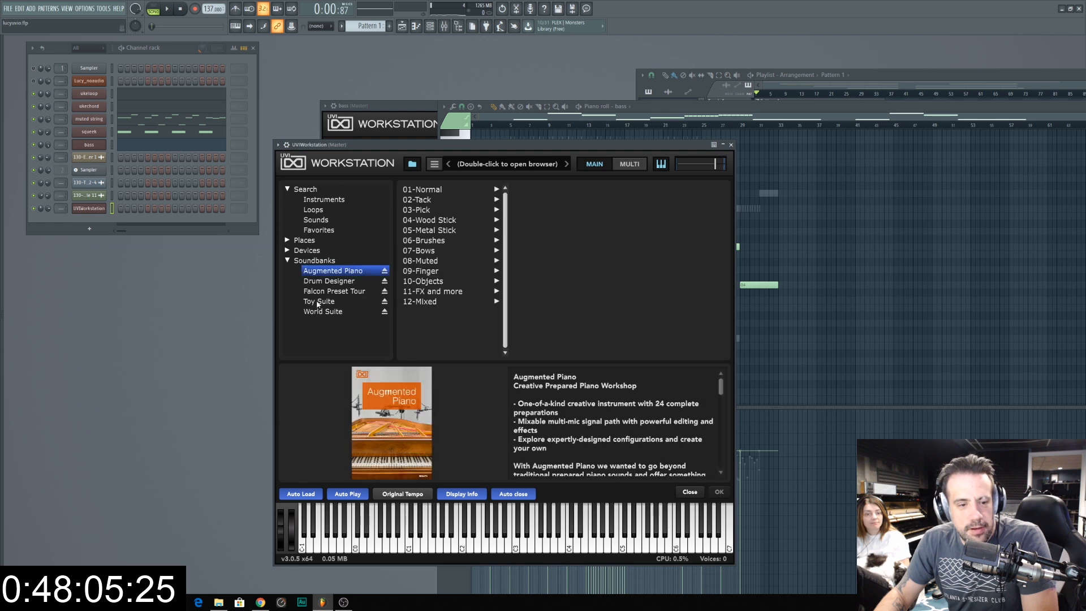
left_click(318, 302)
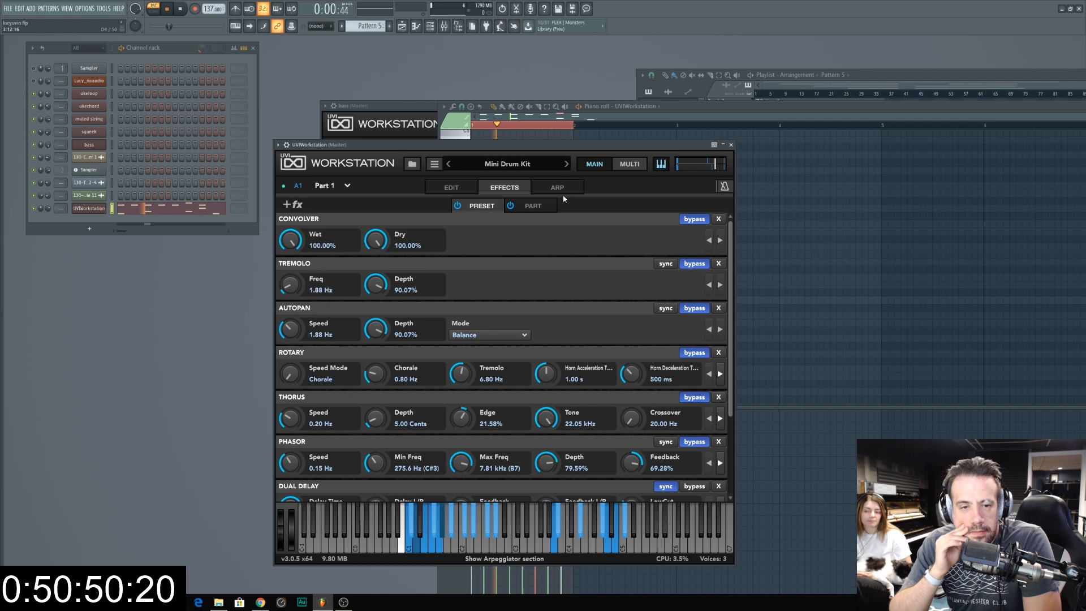
left_click(506, 206)
left_click(496, 206)
left_click(452, 188)
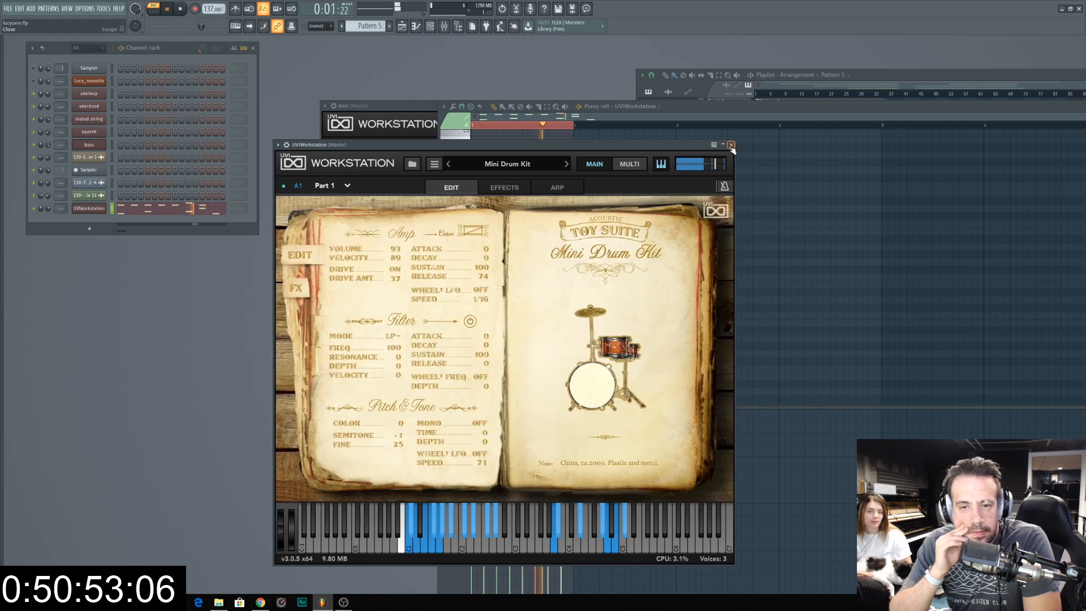
Step: Close the Mini Drum Kit window and shorten the Pattern 5 clip starting at bar 17 on Track 2 to a brief opening hit
left_click(731, 145)
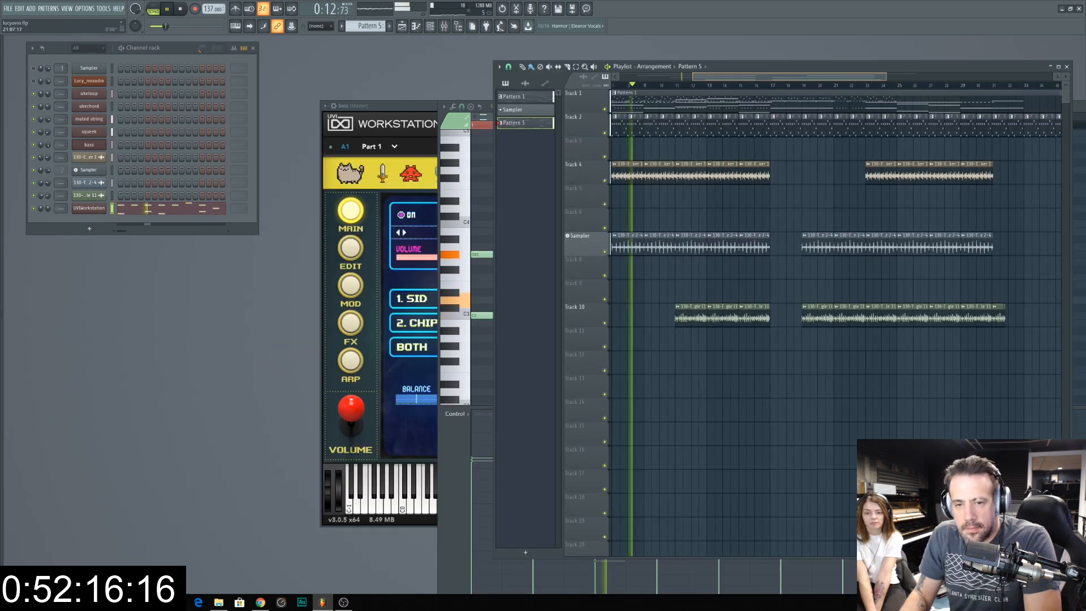
left_click_drag(886, 77, 847, 77)
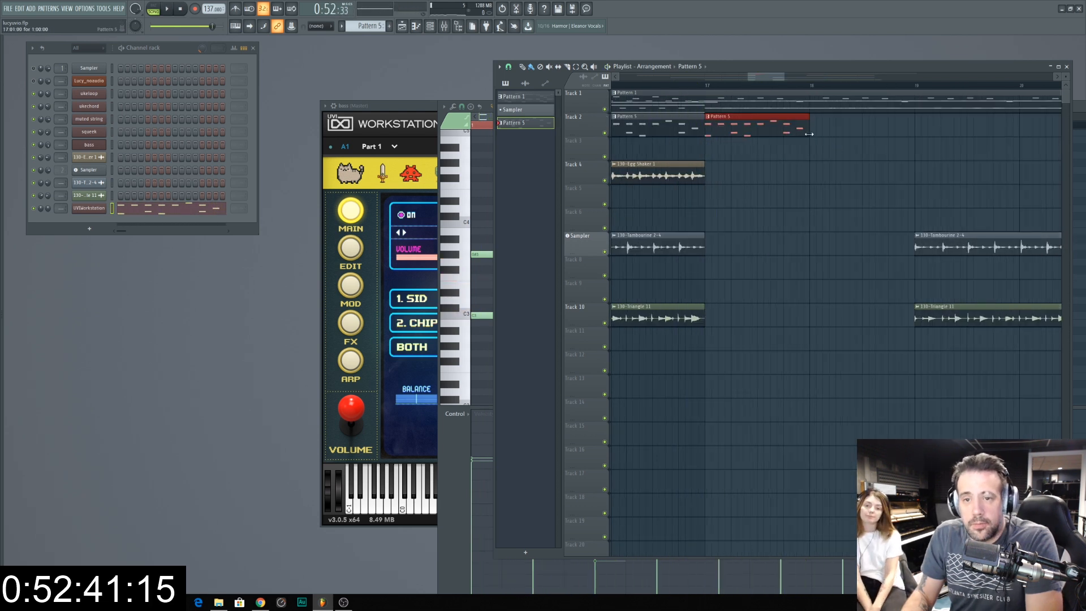
left_click_drag(809, 134, 714, 133)
left_click_drag(783, 76, 909, 77)
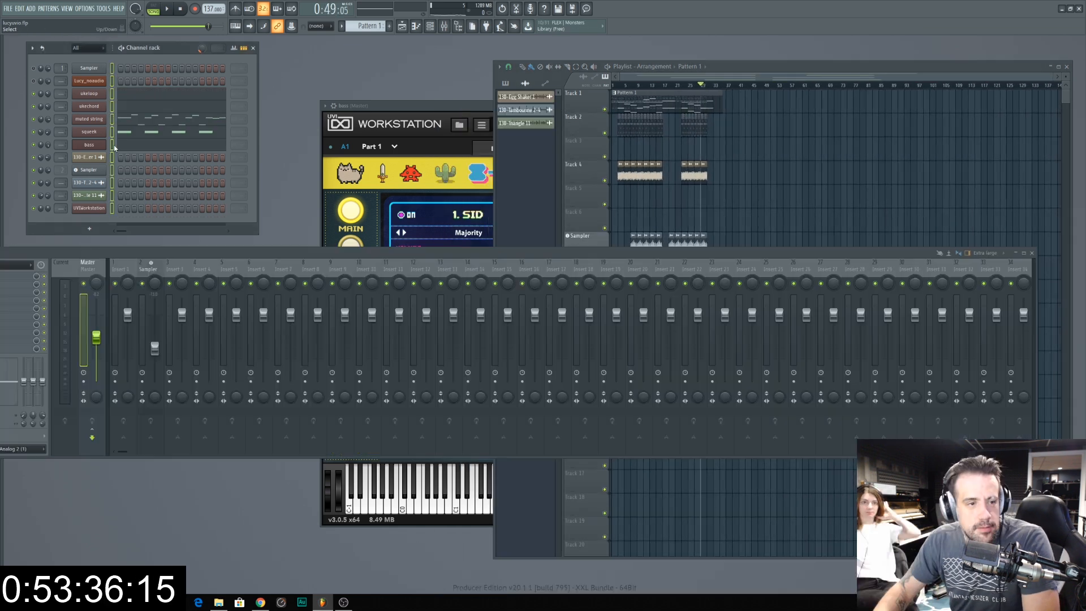
Step: Select the ukeloop through bass channels and assign them to free mixer tracks starting at insert 3
double_click(115, 89)
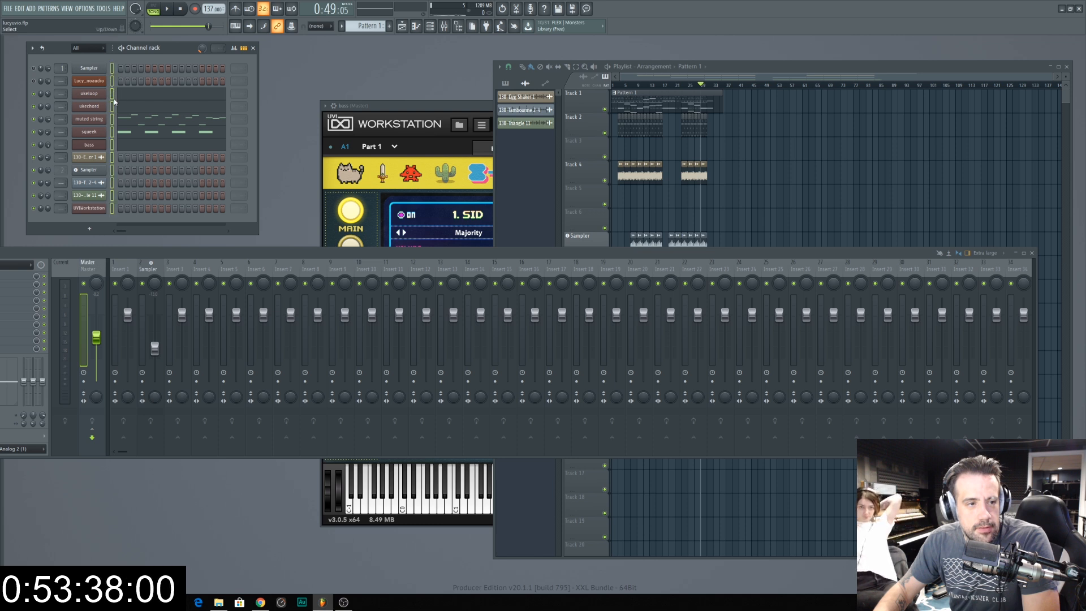
double_click(113, 145)
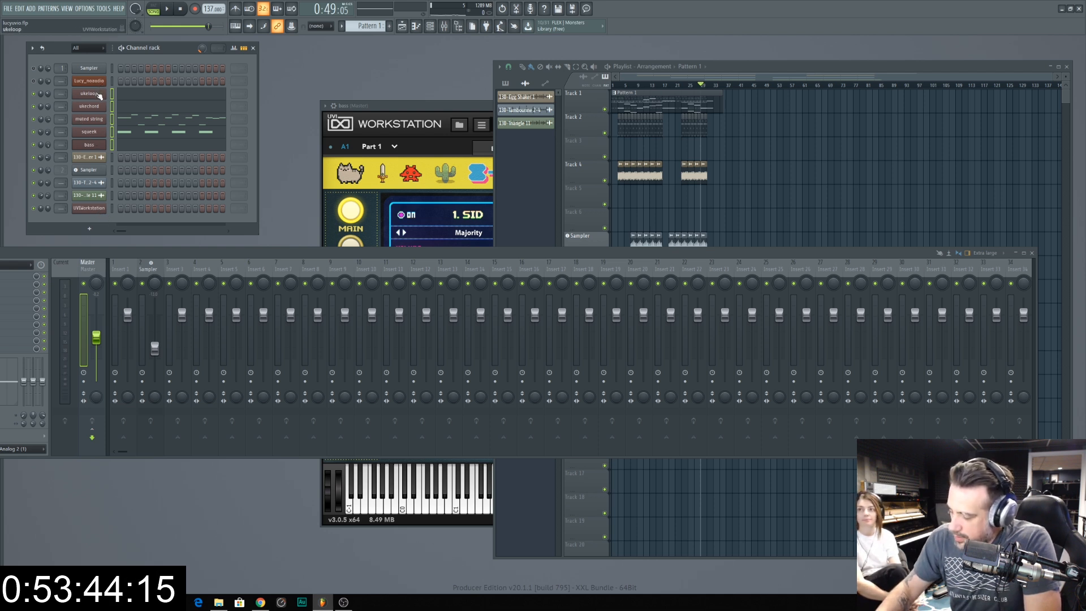
key("ctrl+l")
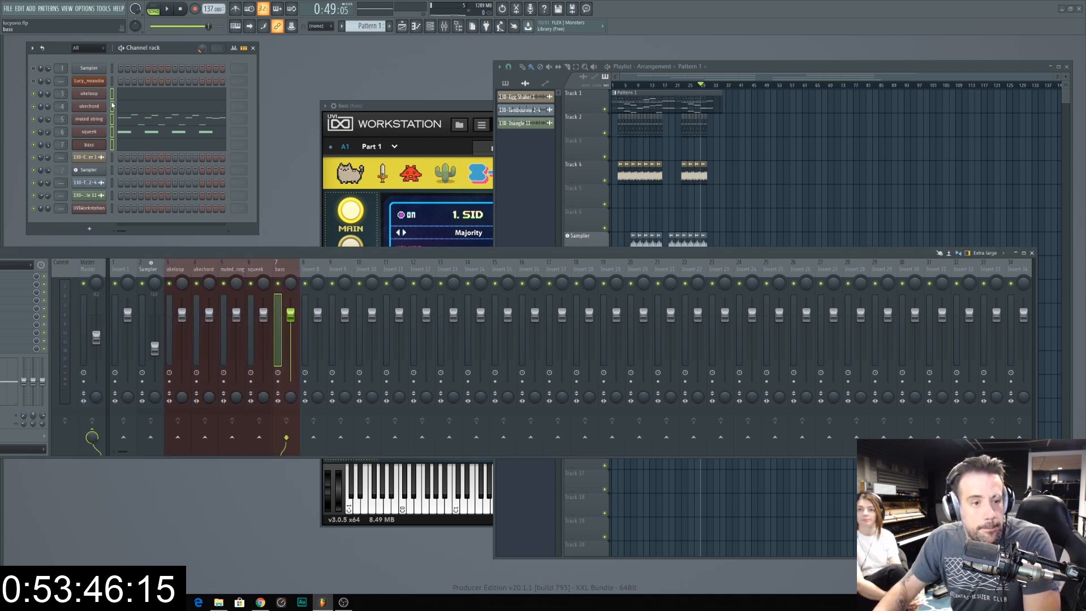
Step: Name mixer insert 9 DUCK and insert 10 drums, with the UVIWorkstation drum channel assigned to insert 10
left_click(314, 277)
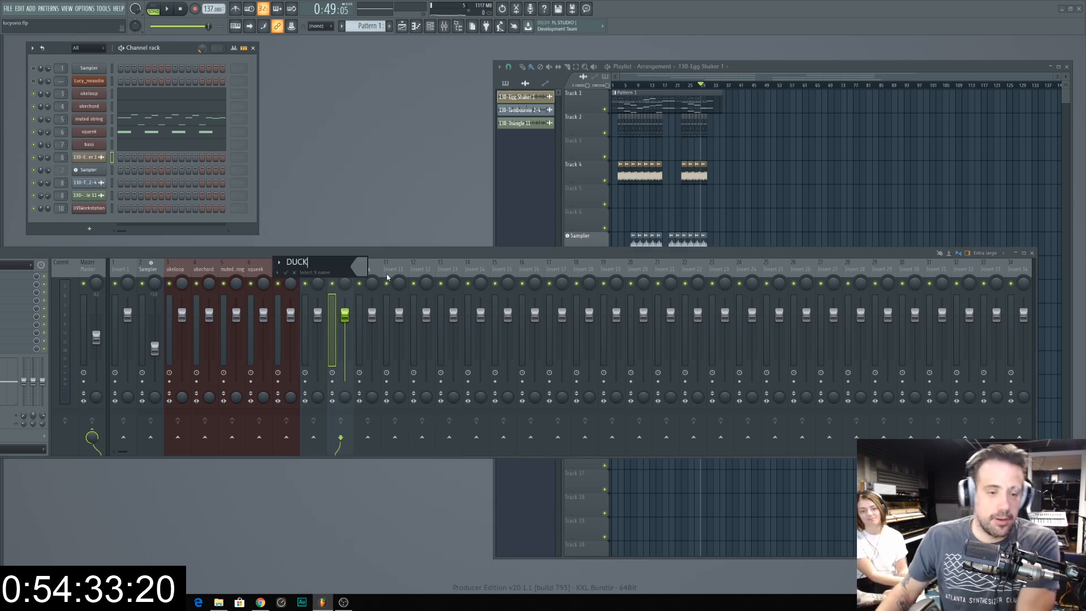
key("Return")
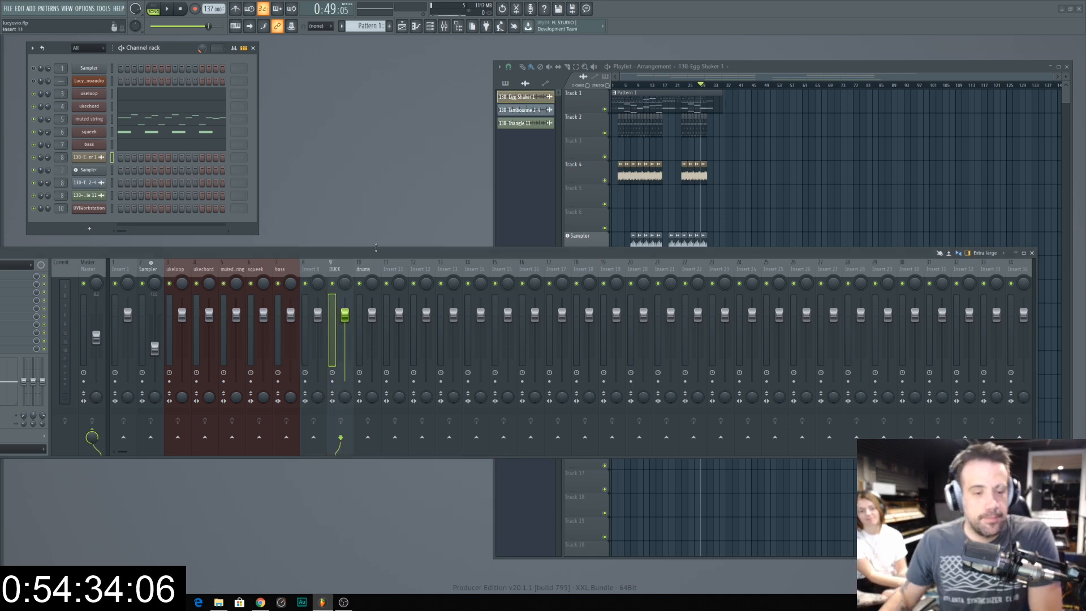
Step: Route mixer insert 8 exclusively to the DUCK track
left_click(313, 277)
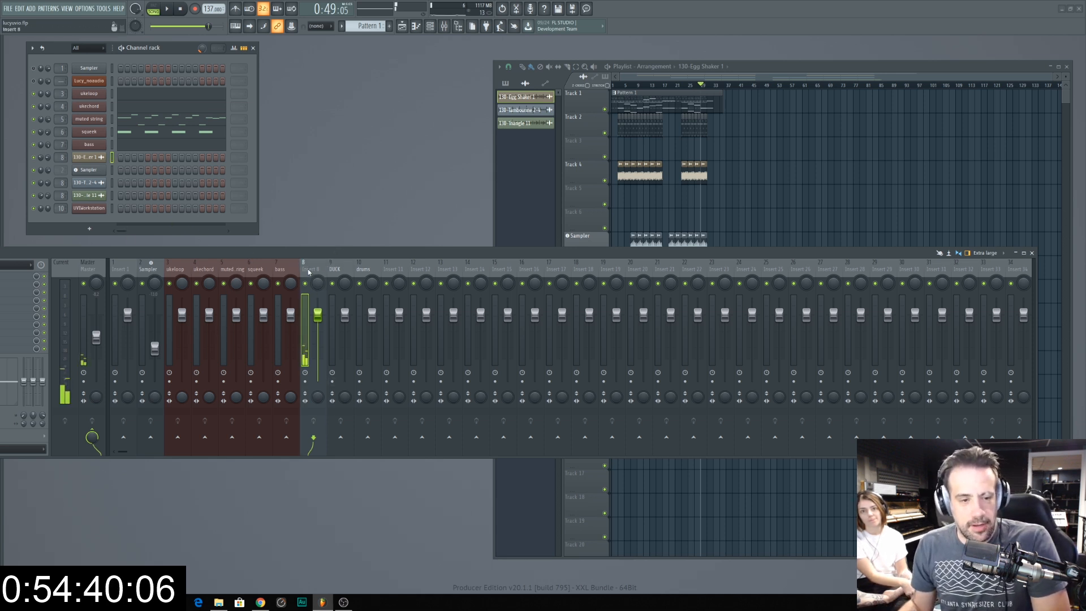
right_click(341, 438)
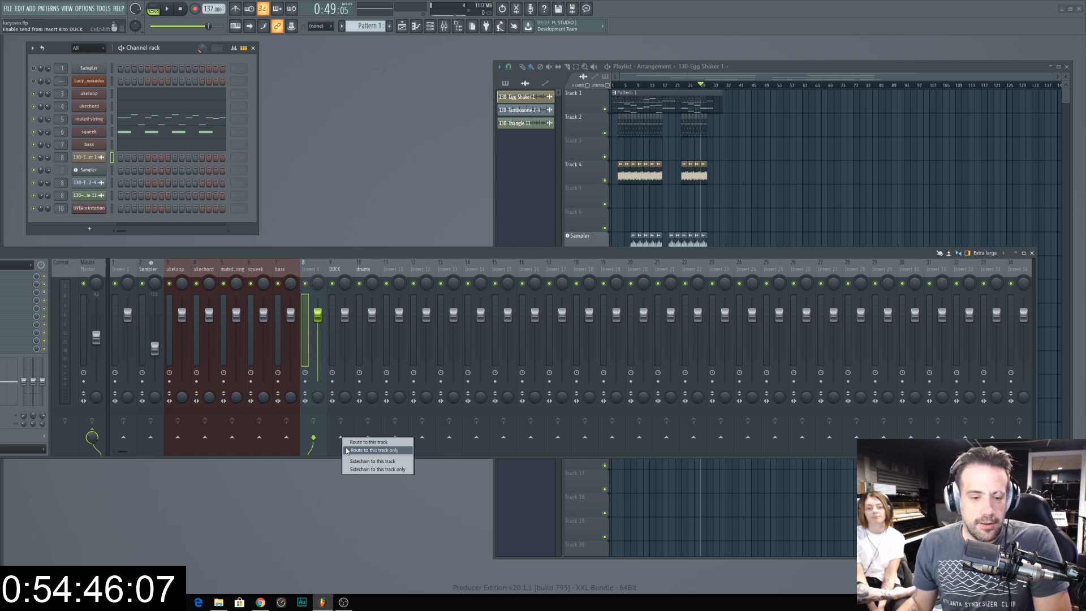
left_click(347, 450)
left_click(343, 266)
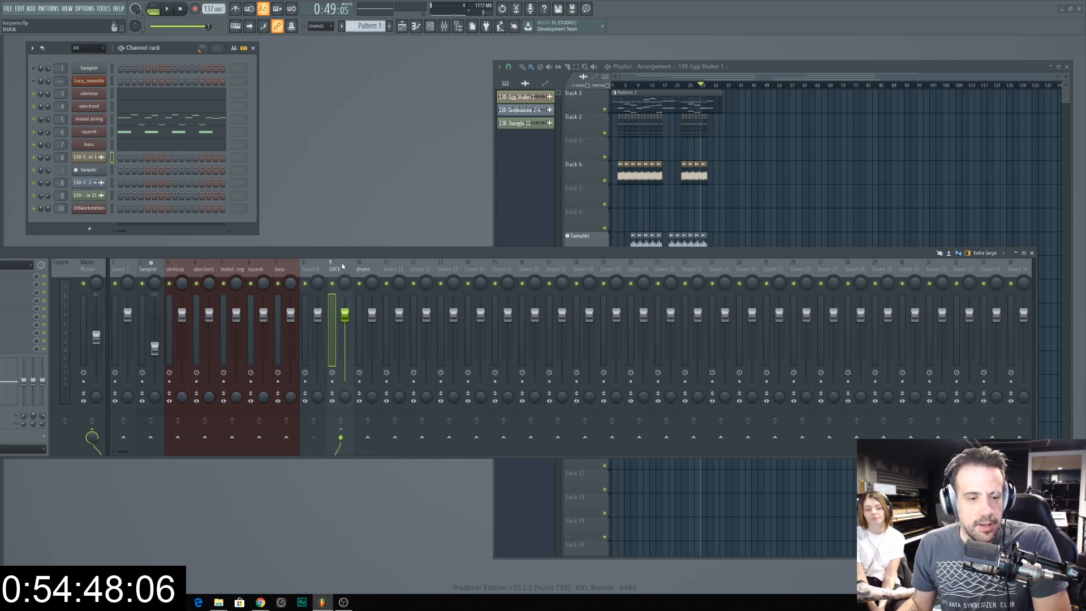
Step: Route the ukechord and ukeloop mixer tracks exclusively to the DUCK track
left_click(198, 268)
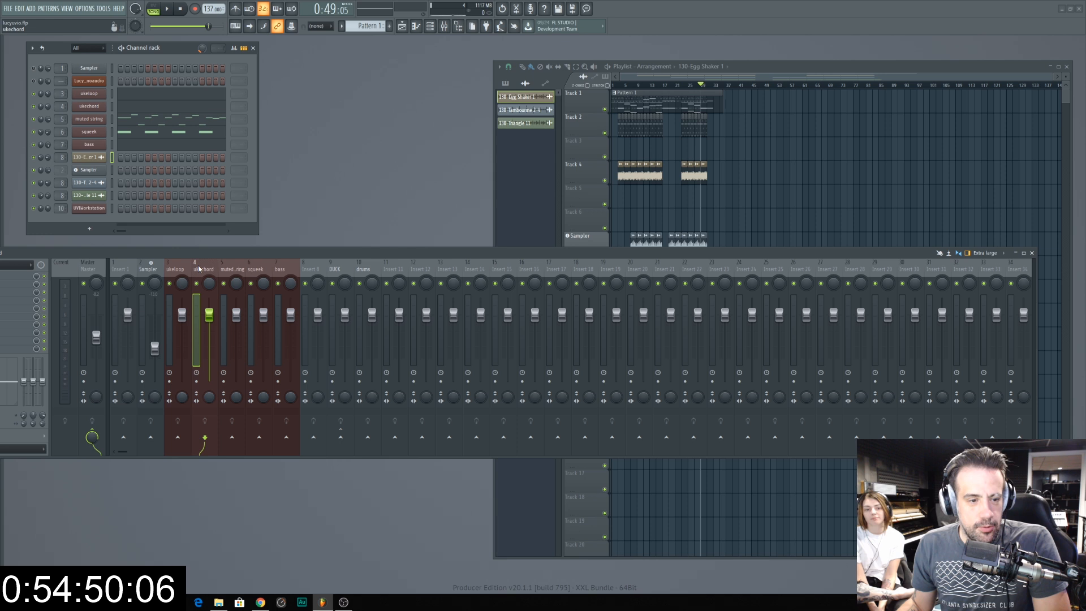
left_click(180, 268)
left_click(198, 269)
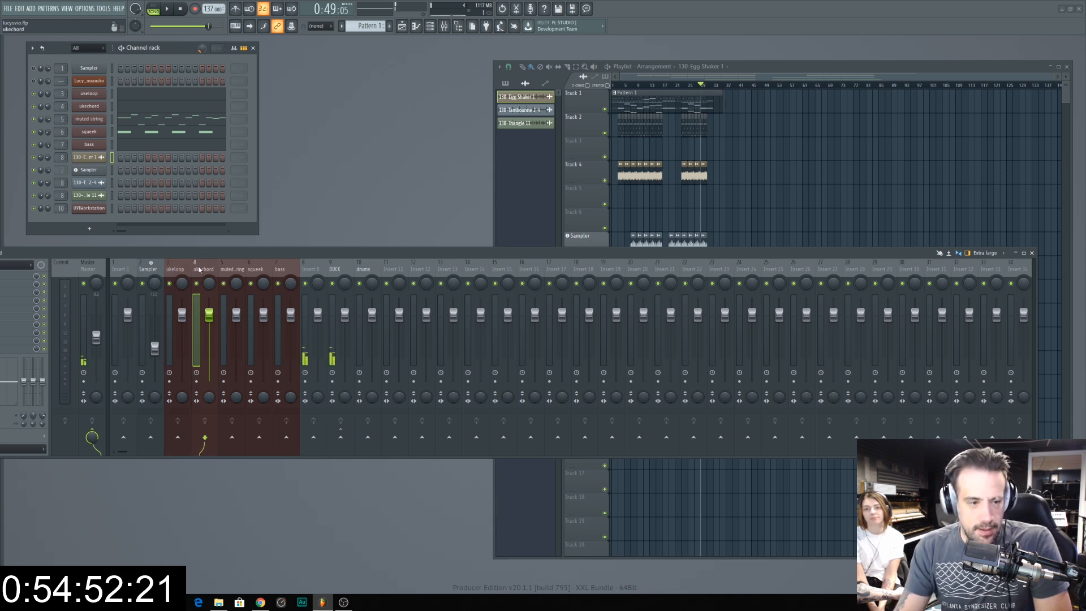
right_click(339, 437)
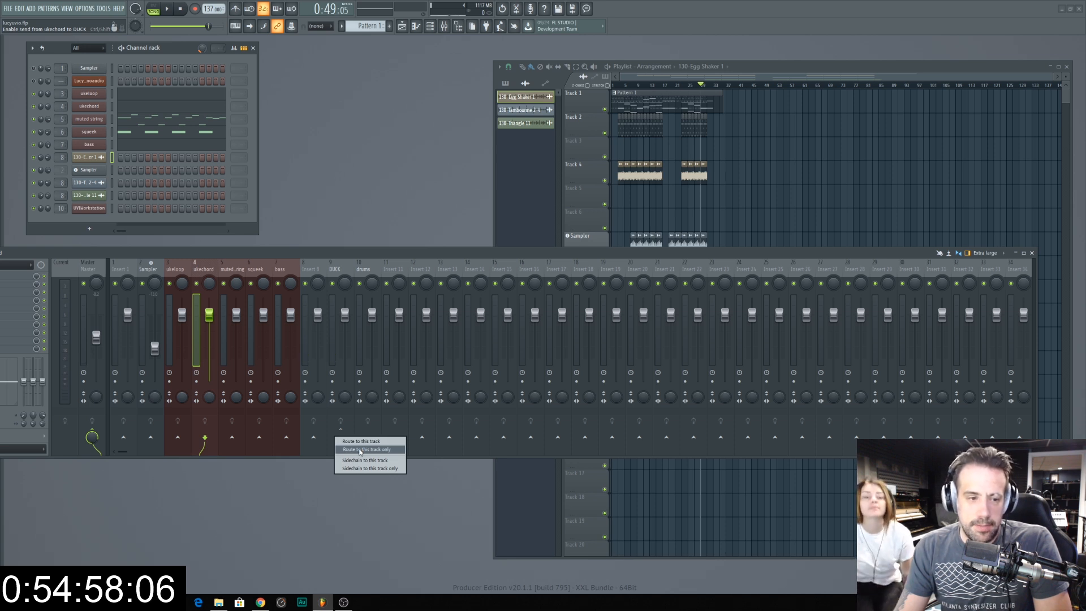
left_click(183, 283)
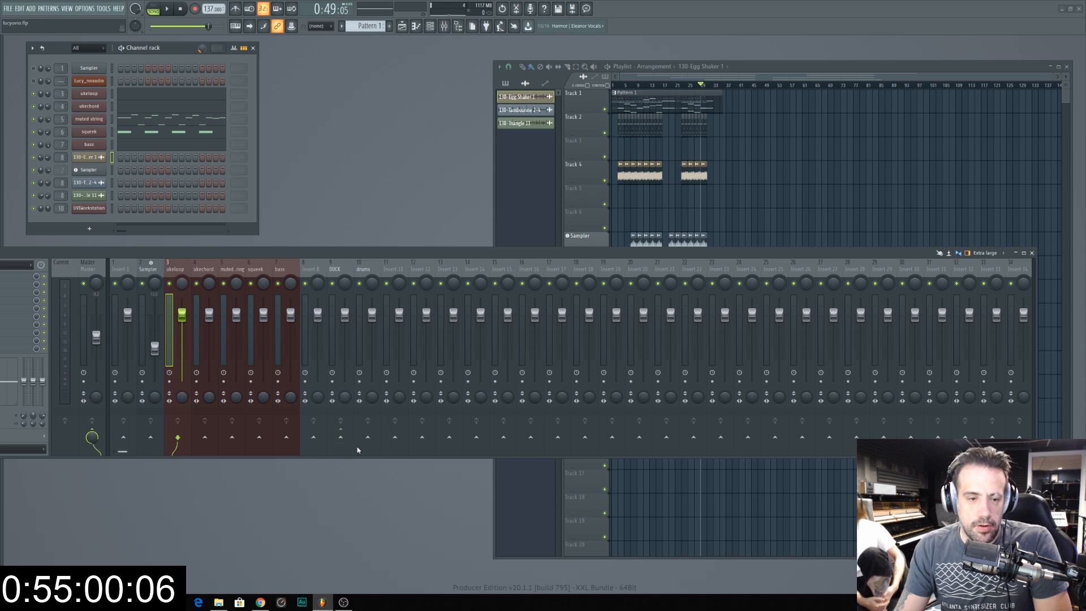
right_click(341, 439)
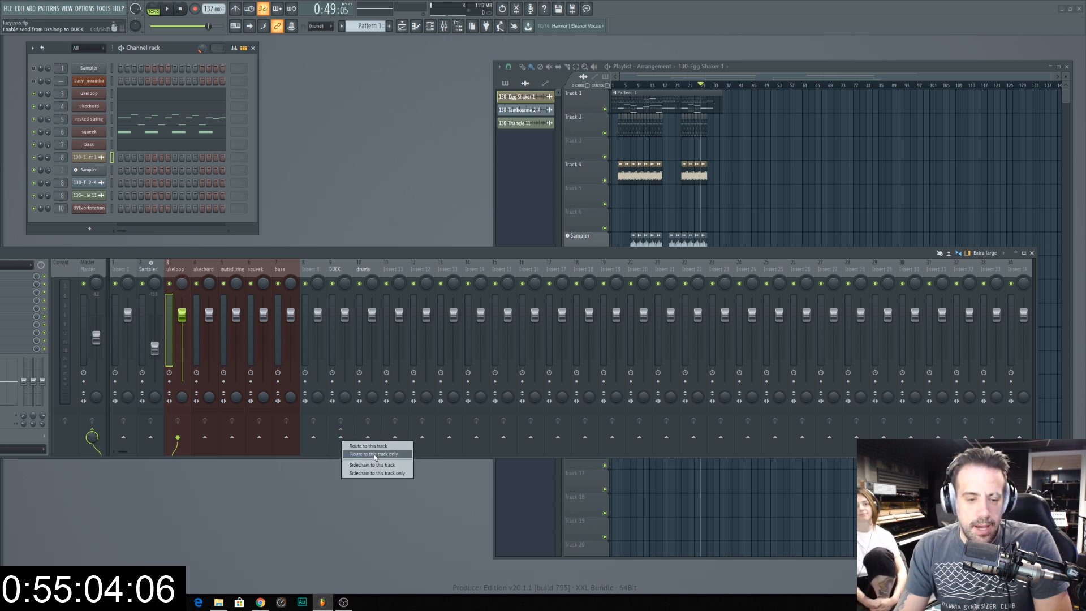
left_click(375, 454)
Step: Load Fruity Peak Controller into slot 5 of the drums mixer track and play the UVIWorkstation drums through it
left_click(364, 270)
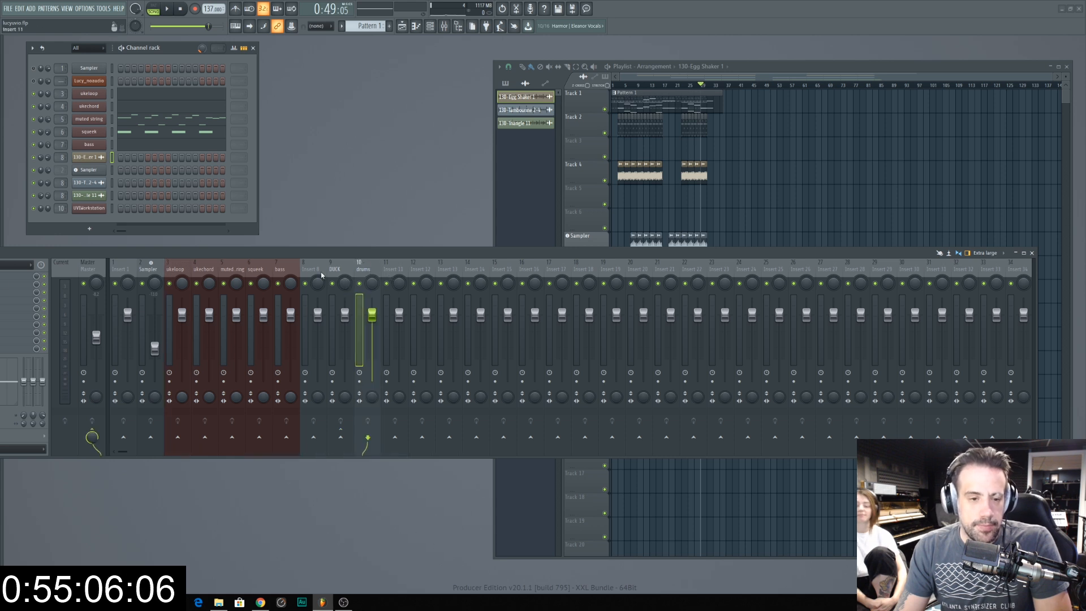
left_click_drag(142, 253, 395, 258)
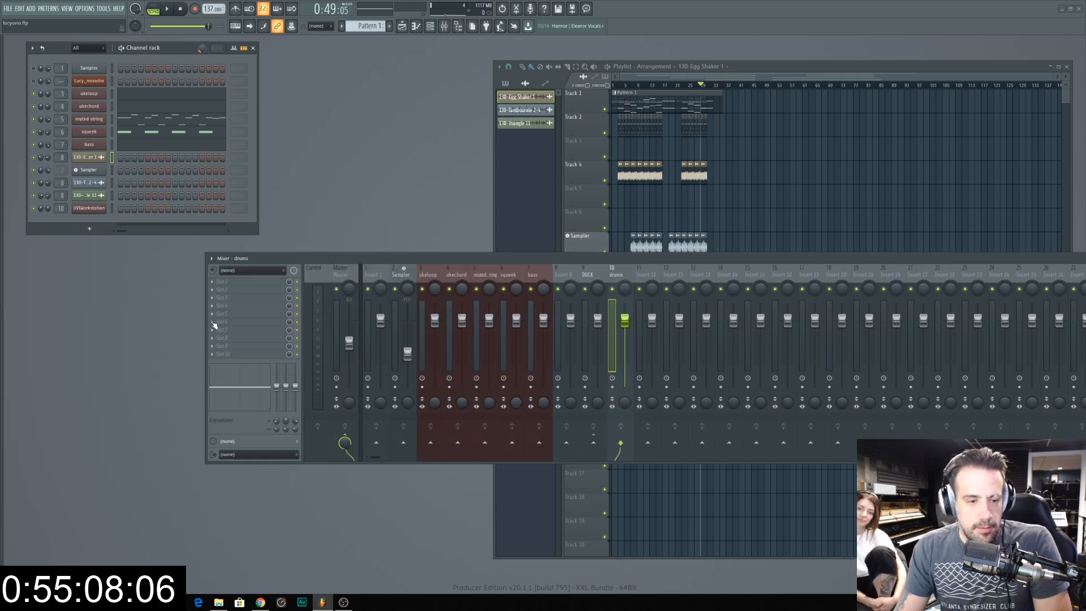
left_click(212, 314)
mouse_move(224, 323)
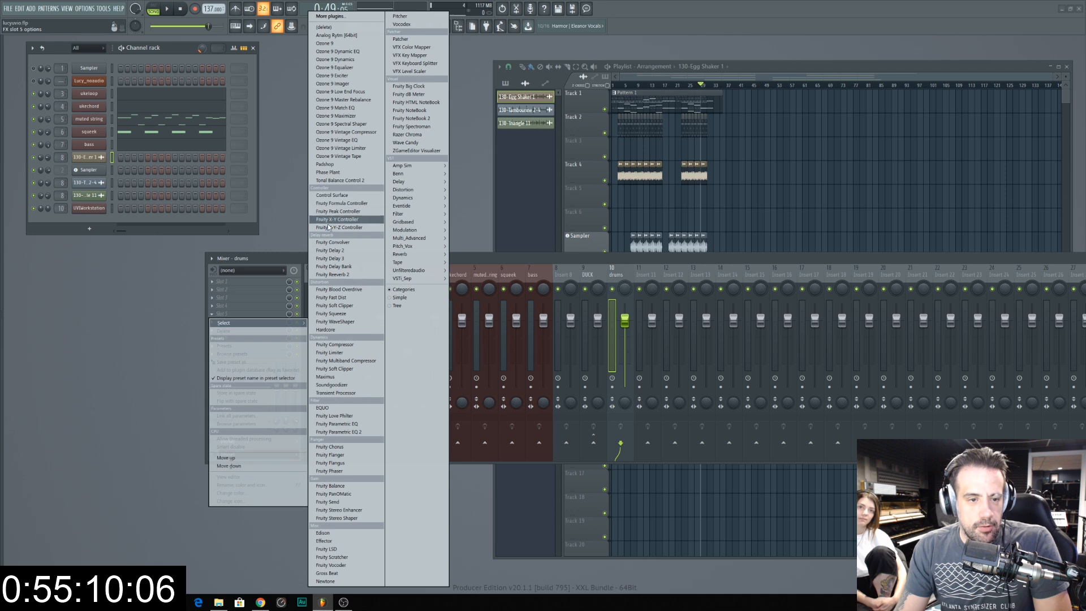
left_click(339, 211)
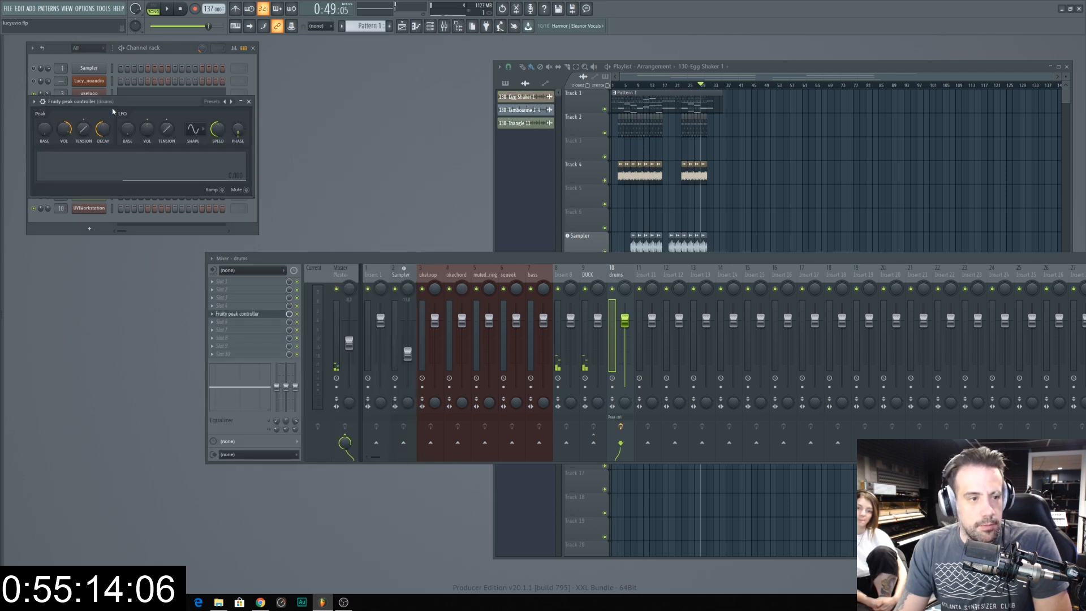
left_click_drag(113, 111, 108, 322)
left_click(112, 209)
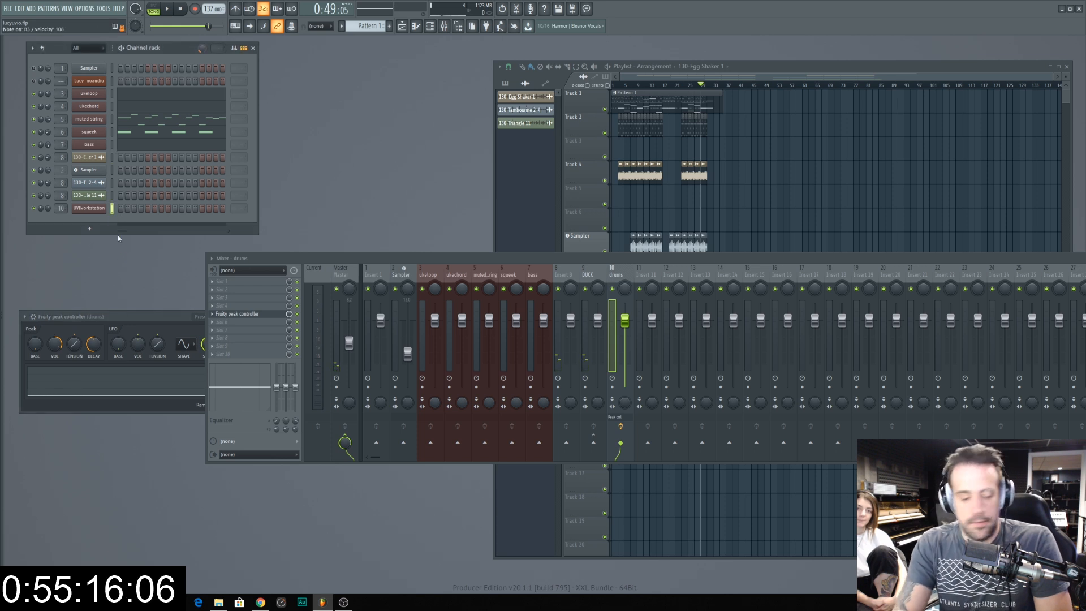
left_click_drag(132, 338, 436, 148)
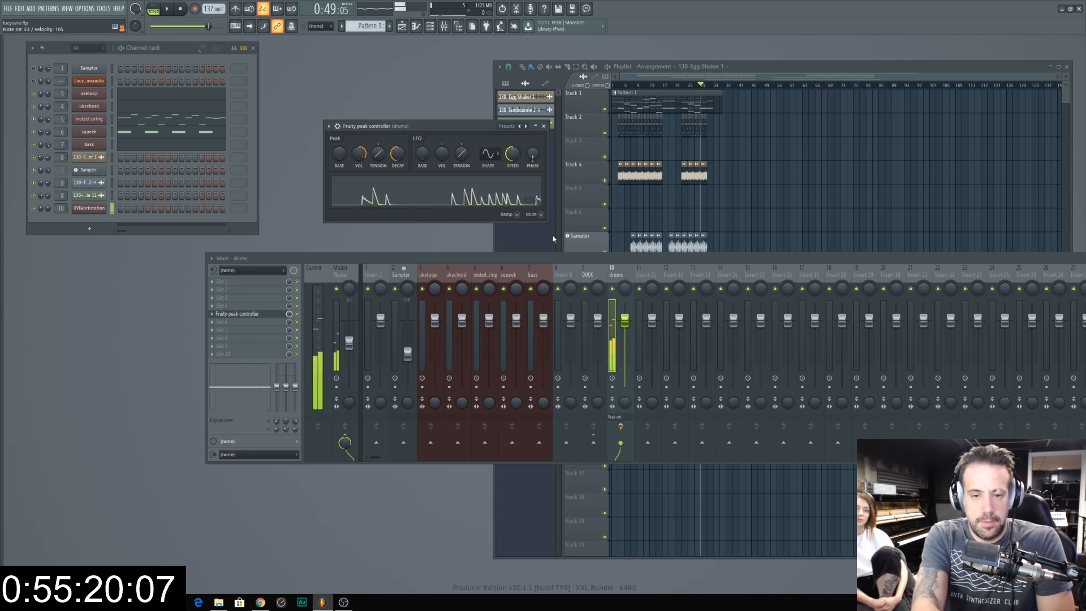
Step: Link the DUCK track's volume fader to Peak ctrl - Peak with the Inverted mapping formula
left_click(585, 276)
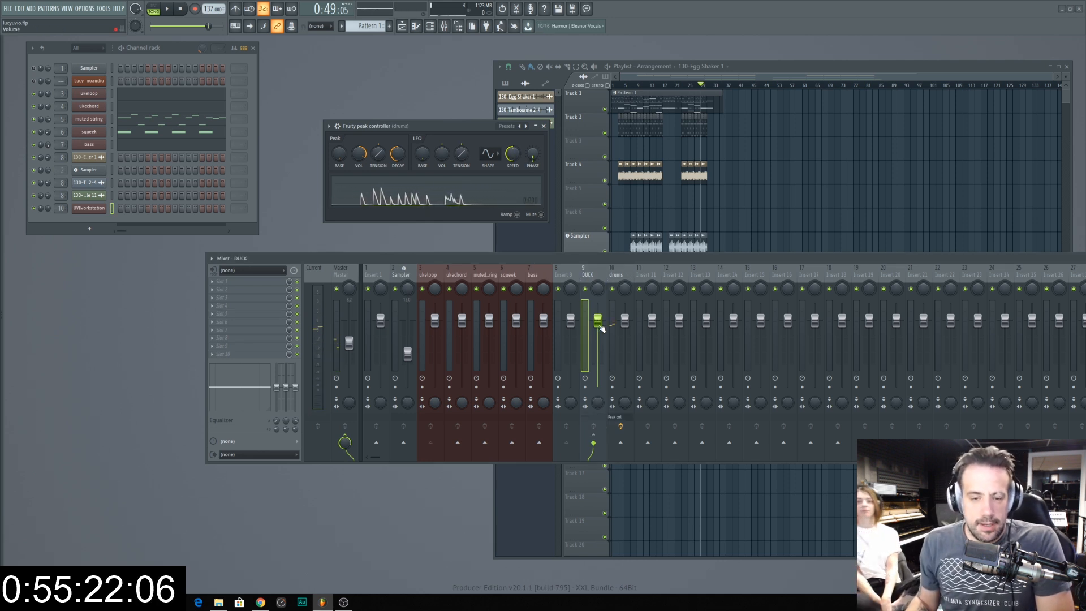
right_click(598, 323)
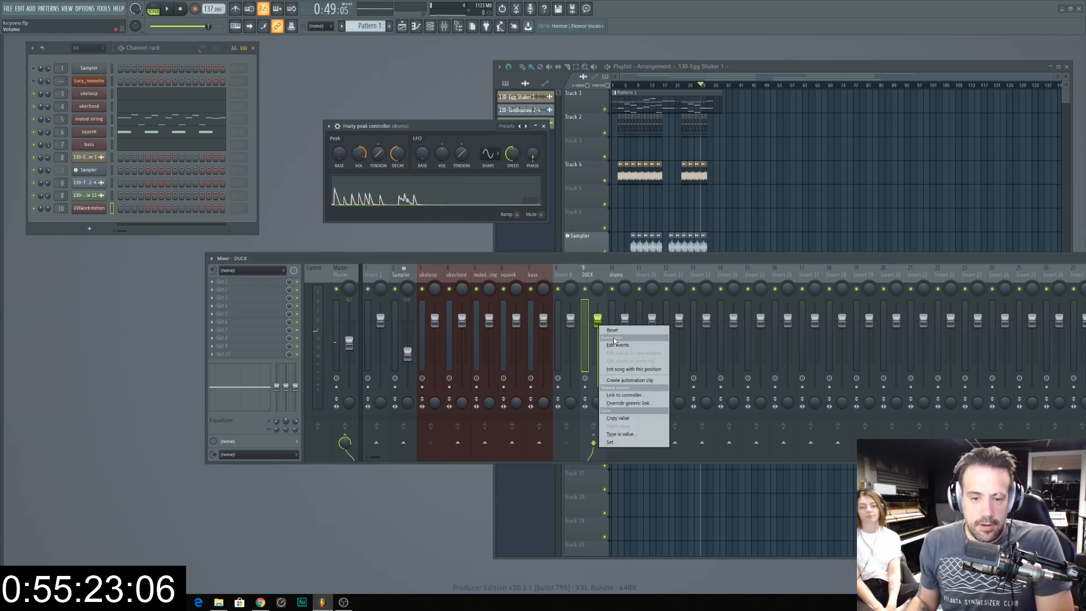
left_click(629, 396)
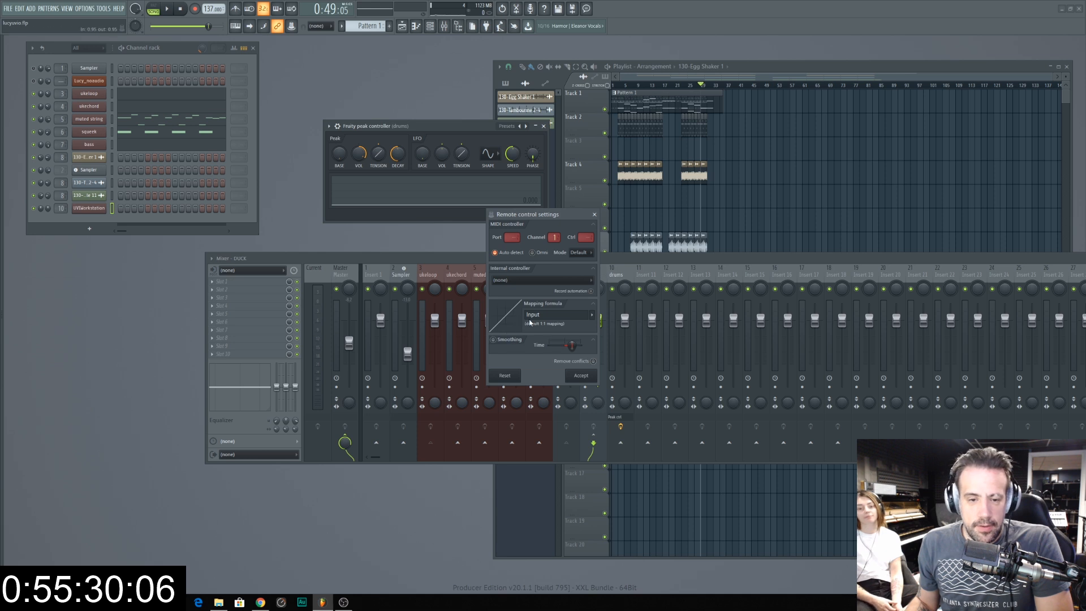
left_click(592, 319)
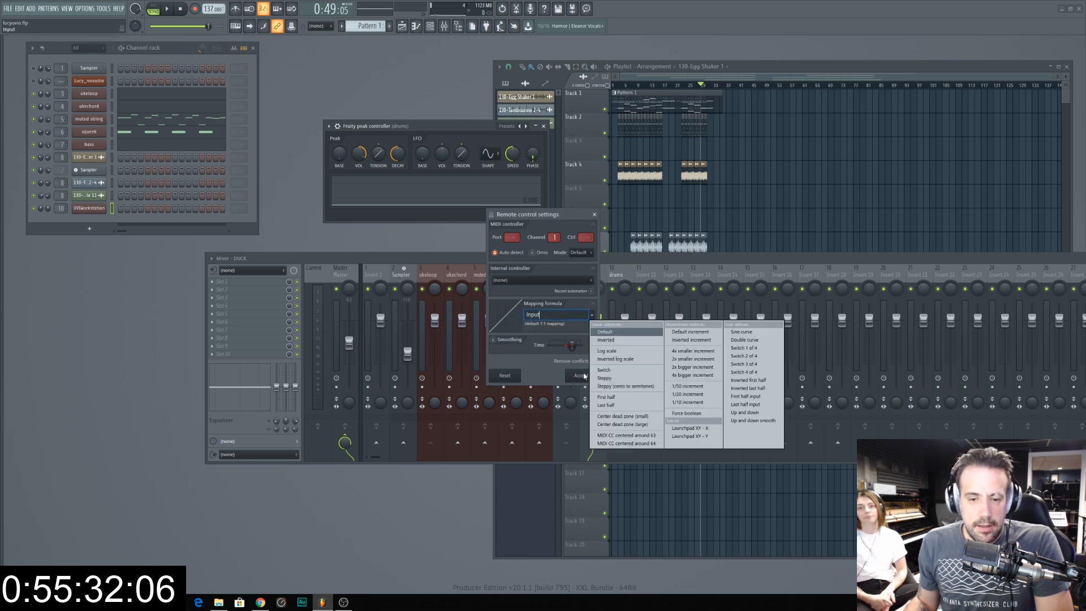
left_click(583, 315)
left_click(579, 286)
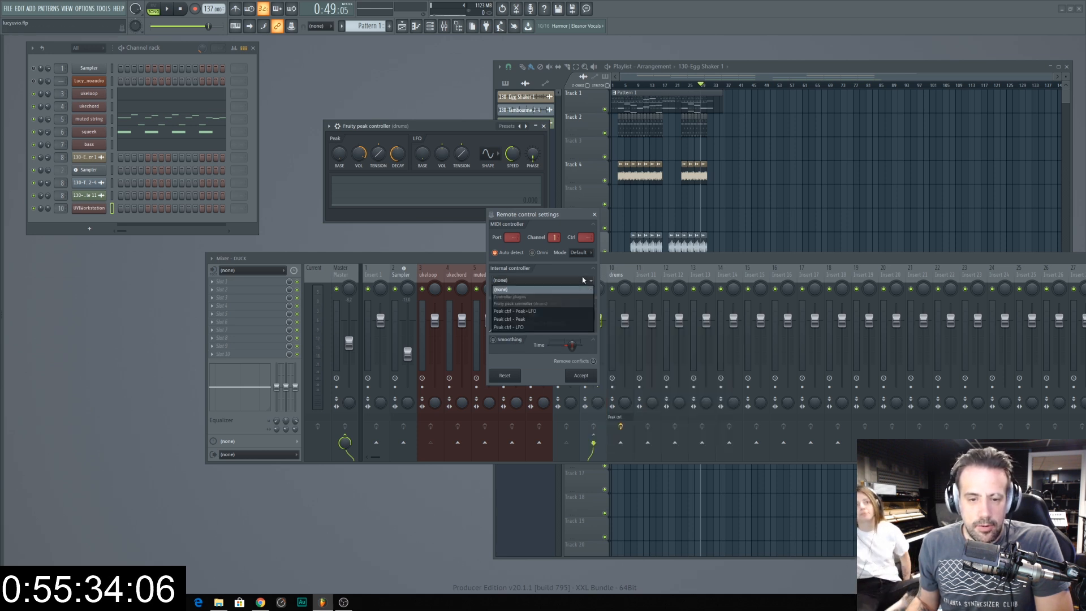
left_click(555, 320)
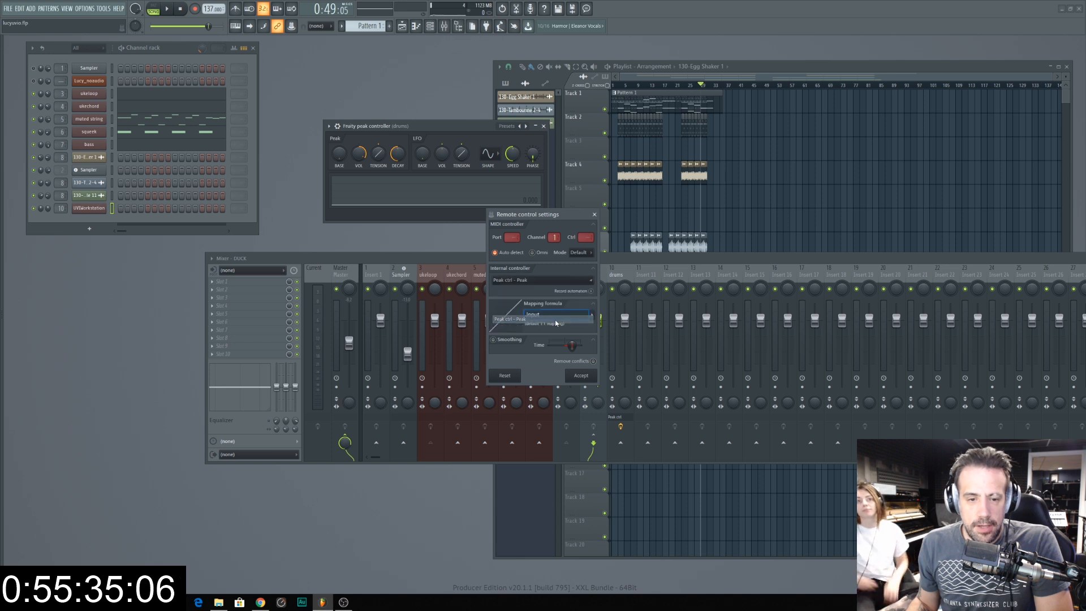
left_click(593, 317)
left_click(602, 340)
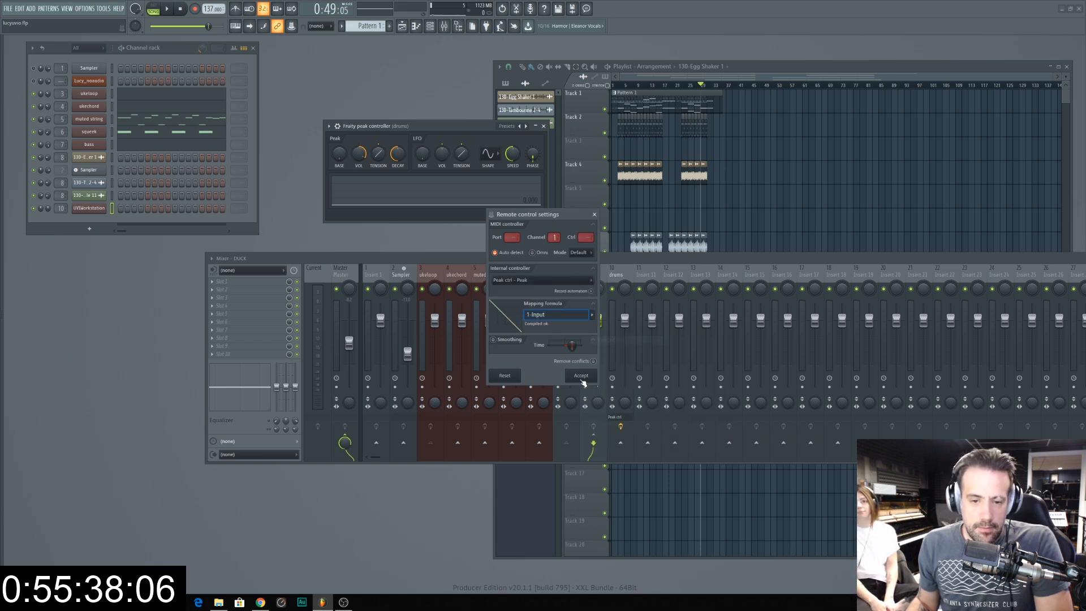
left_click(581, 375)
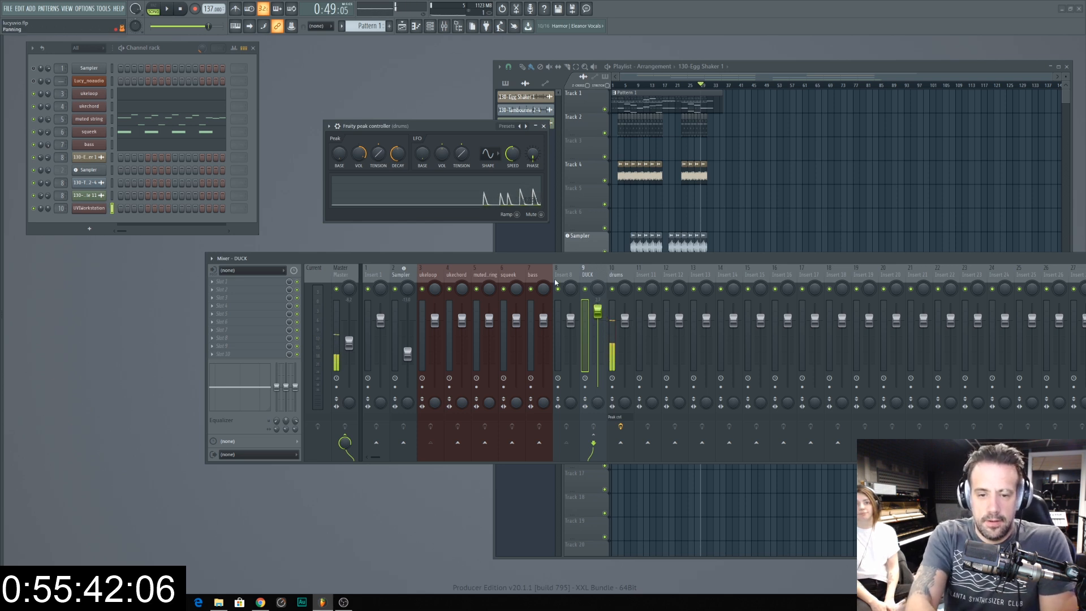
Step: Adjust the Fruity Peak Controller's peak base, volume and decay against drum hits, finishing with the decay turned up high
left_click_drag(532, 258, 522, 248)
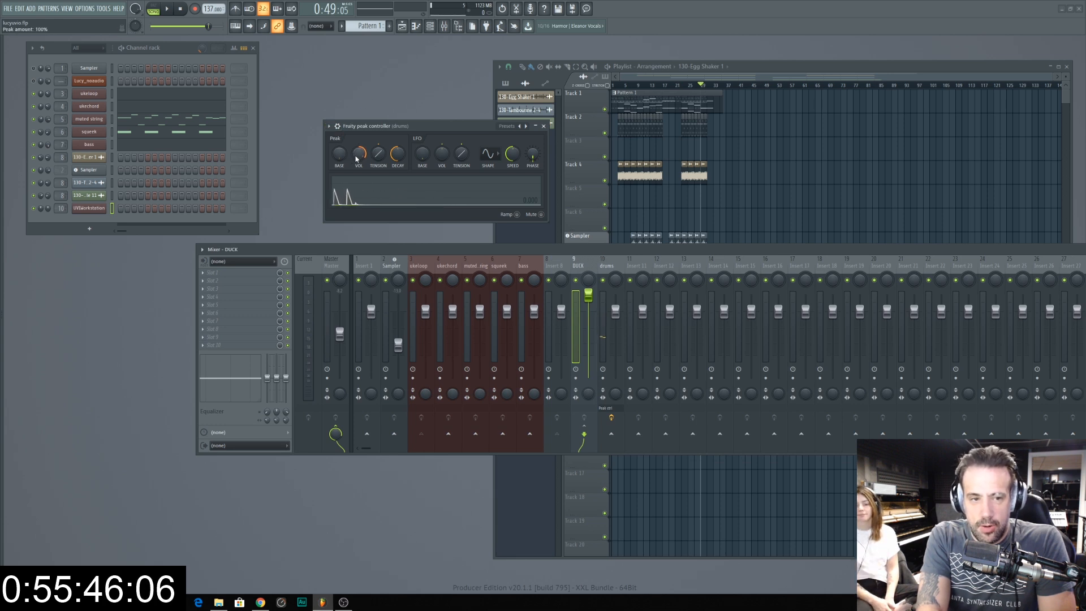
left_click_drag(357, 160, 358, 168)
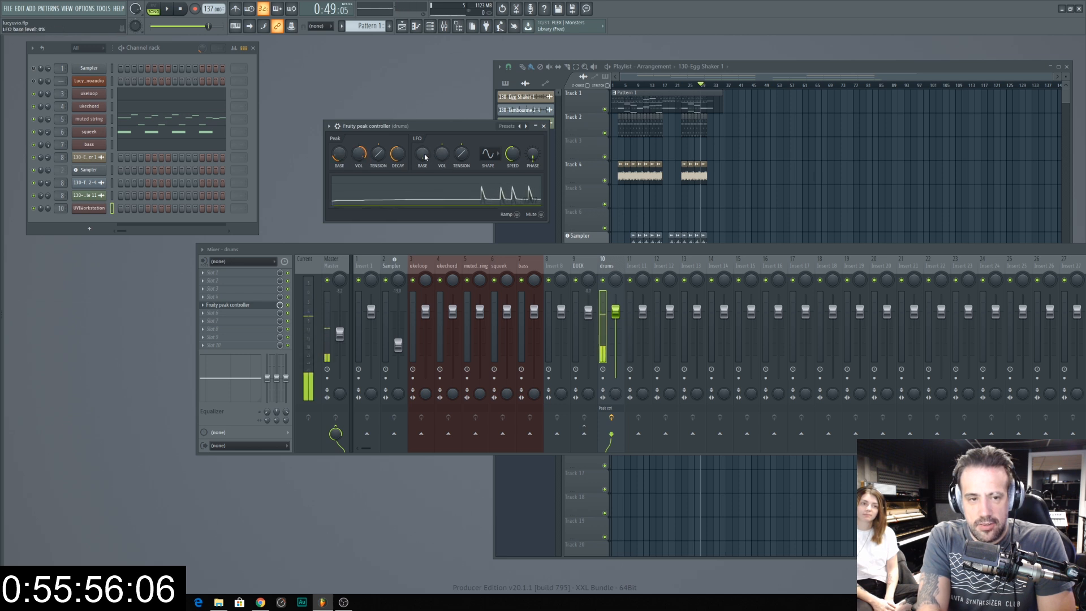
left_click_drag(447, 126, 452, 111)
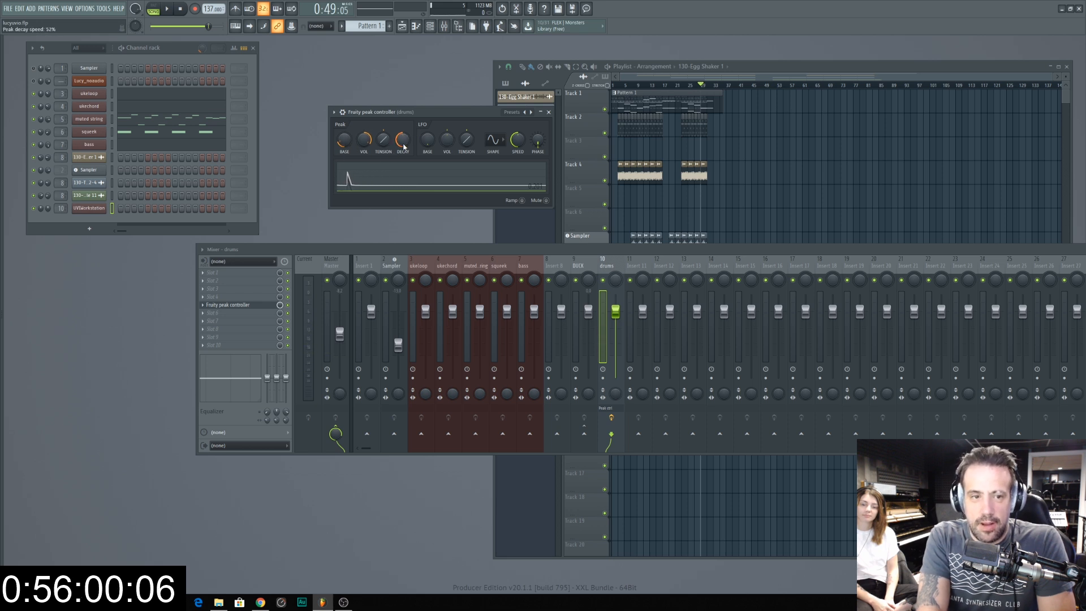
mouse_move(403, 144)
left_mouse_down()
mouse_move(403, 125)
mouse_move(403, 156)
mouse_move(403, 113)
mouse_move(402, 161)
left_mouse_up()
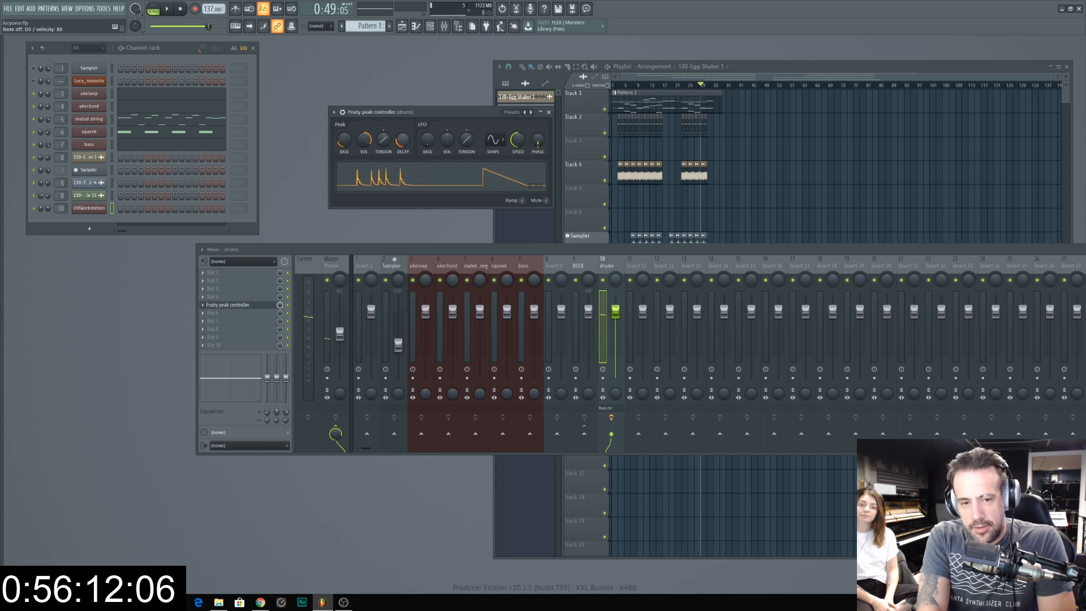
left_click_drag(403, 142, 403, 99)
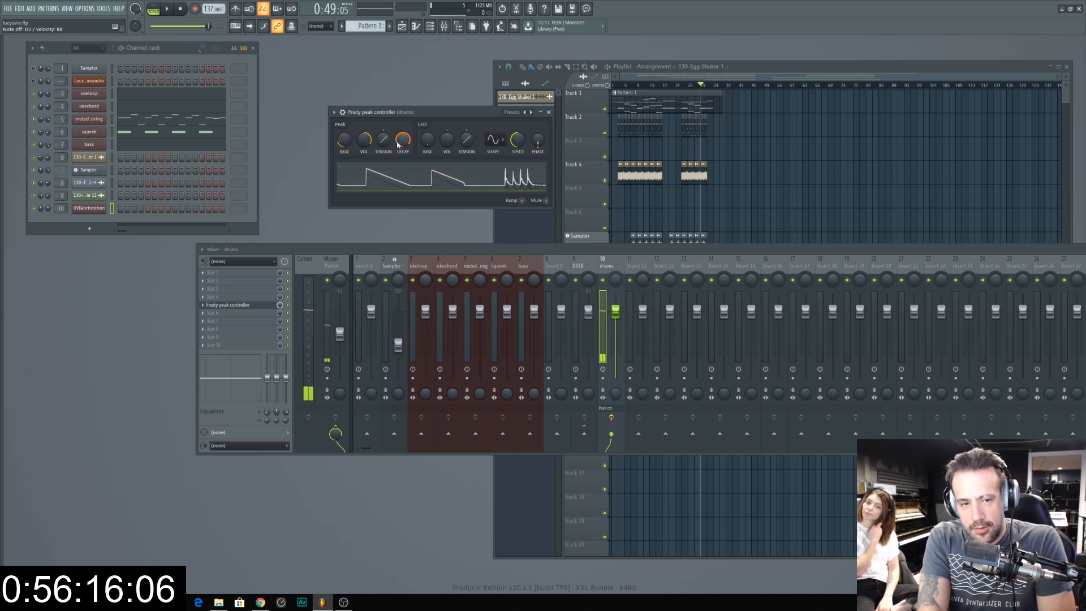
Step: Move the Fruity Peak Controller window aside and play the arrangement to hear the ducking
left_click_drag(378, 108, 235, 111)
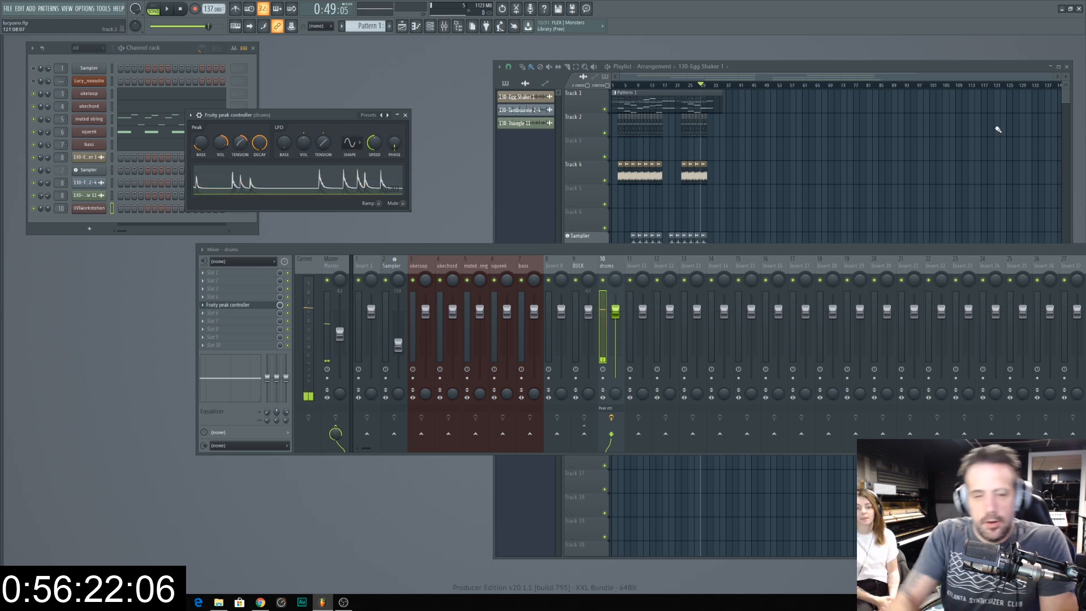
scroll(623, 89, "up", 3)
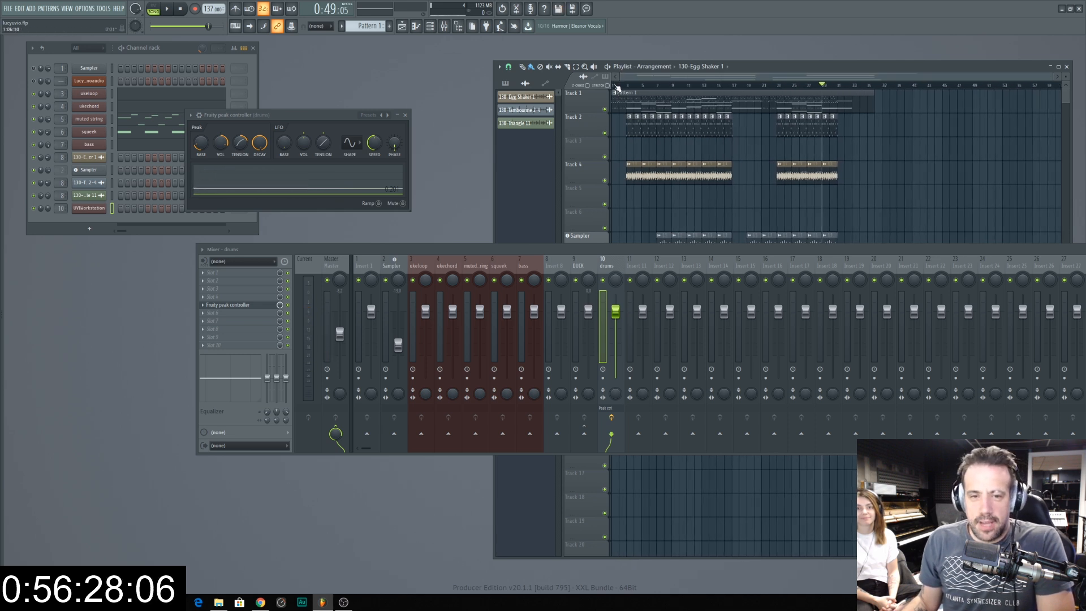
key("space")
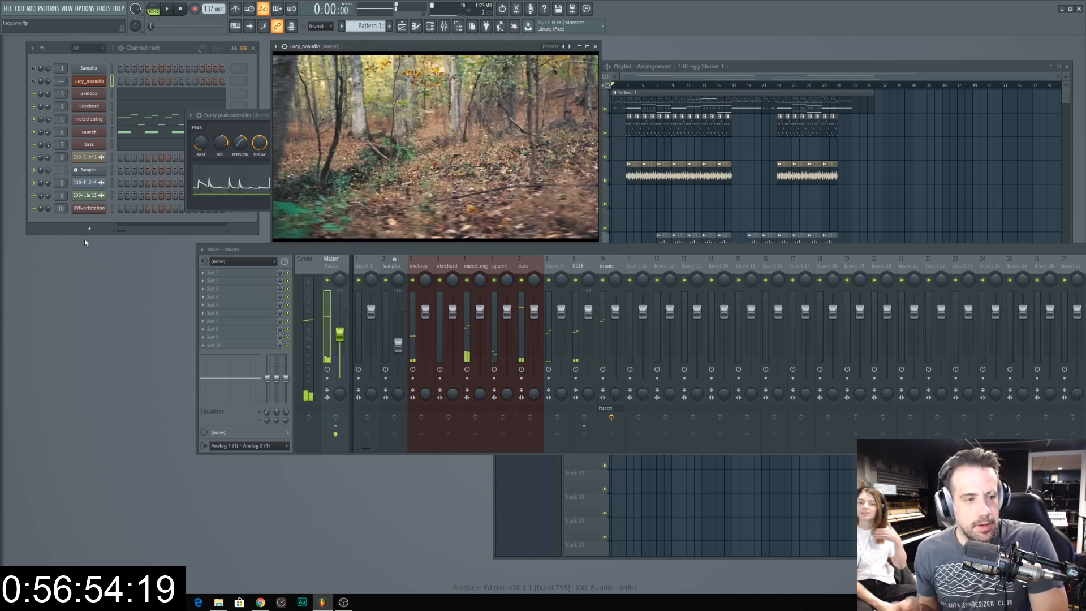
Step: Add a second UVIWorkstation instrument channel to the channel rack
left_click(89, 228)
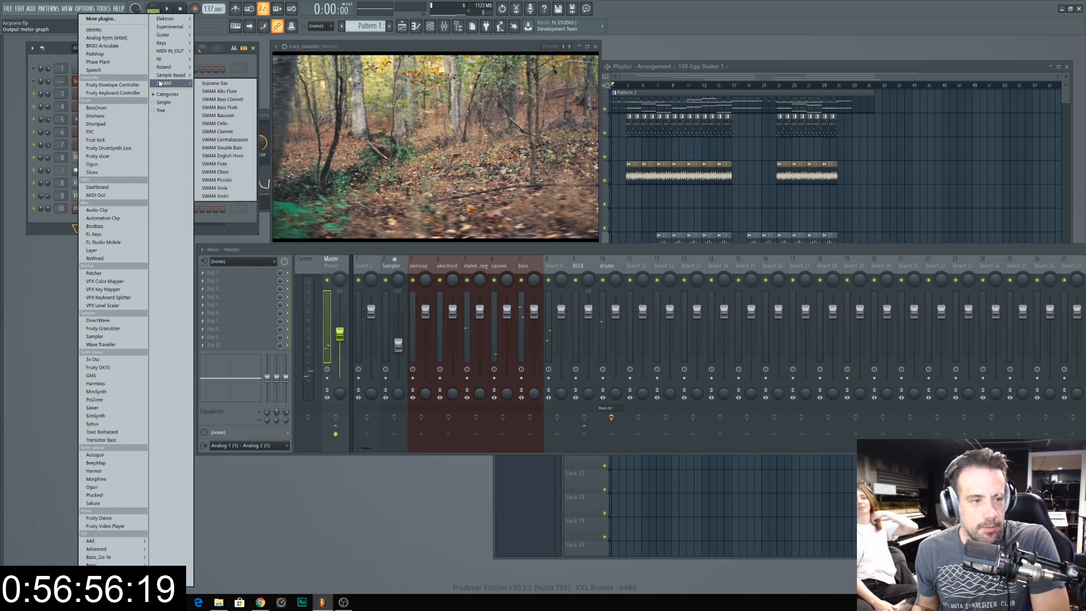
mouse_move(163, 76)
left_click(209, 134)
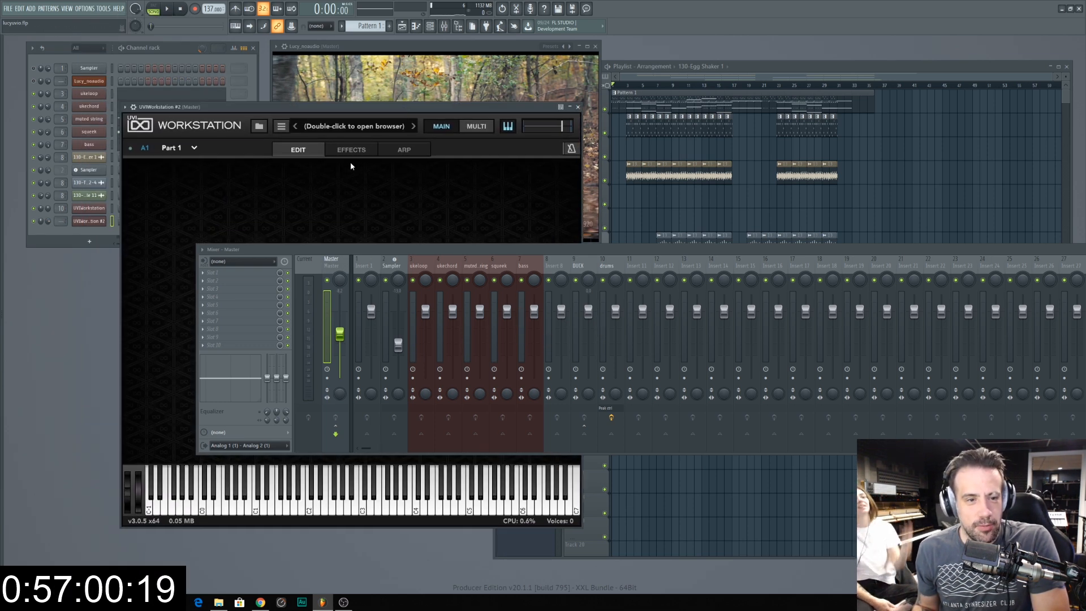
Step: Load Basic Melodica from the Toy Suite soundbank's Acoustic category, 08 Melodicas & Harmonicas, into the new UVIWorkstation
double_click(347, 128)
left_click(158, 273)
left_click(161, 264)
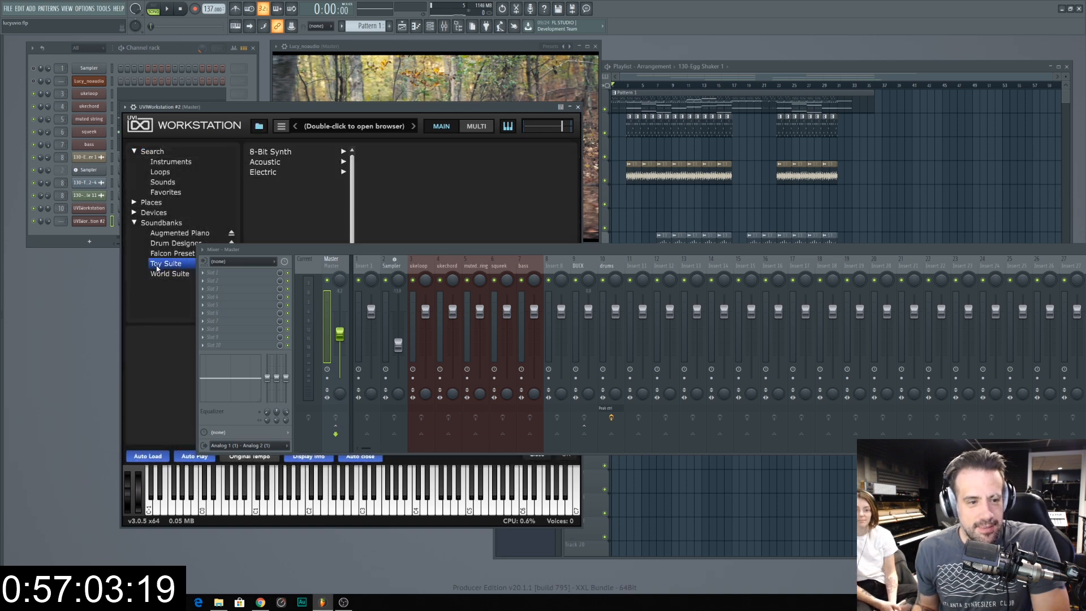
left_click(264, 164)
left_click_drag(310, 249, 215, 436)
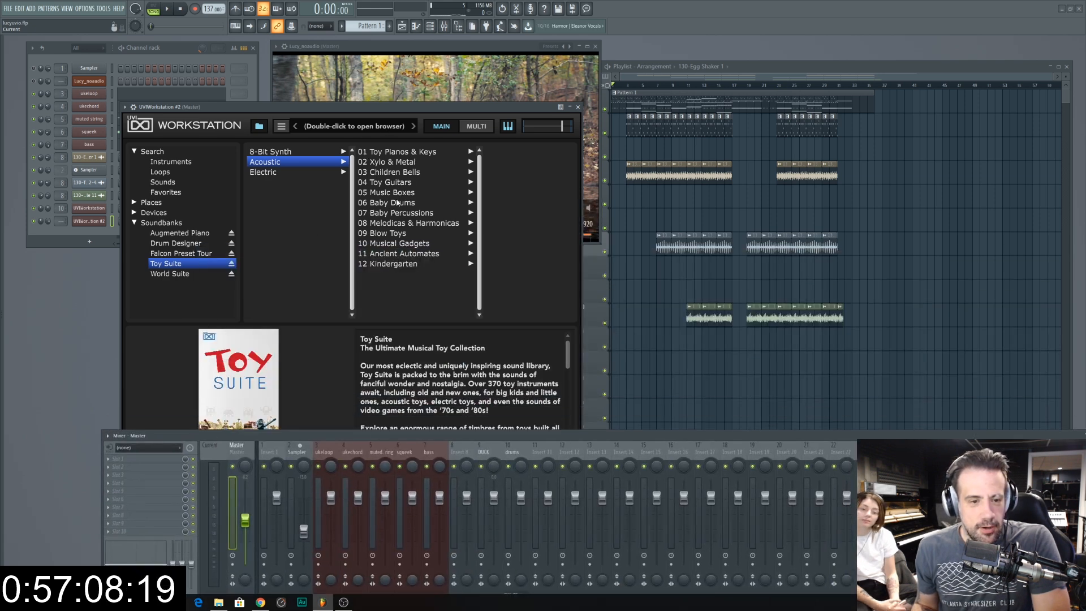
left_click(400, 225)
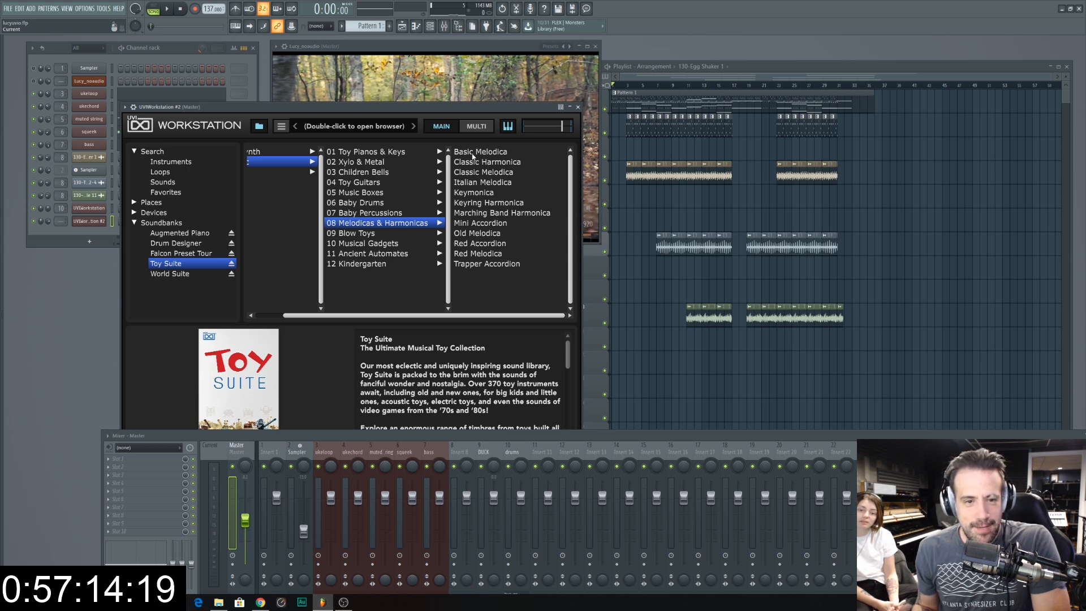
left_click(473, 154)
double_click(473, 153)
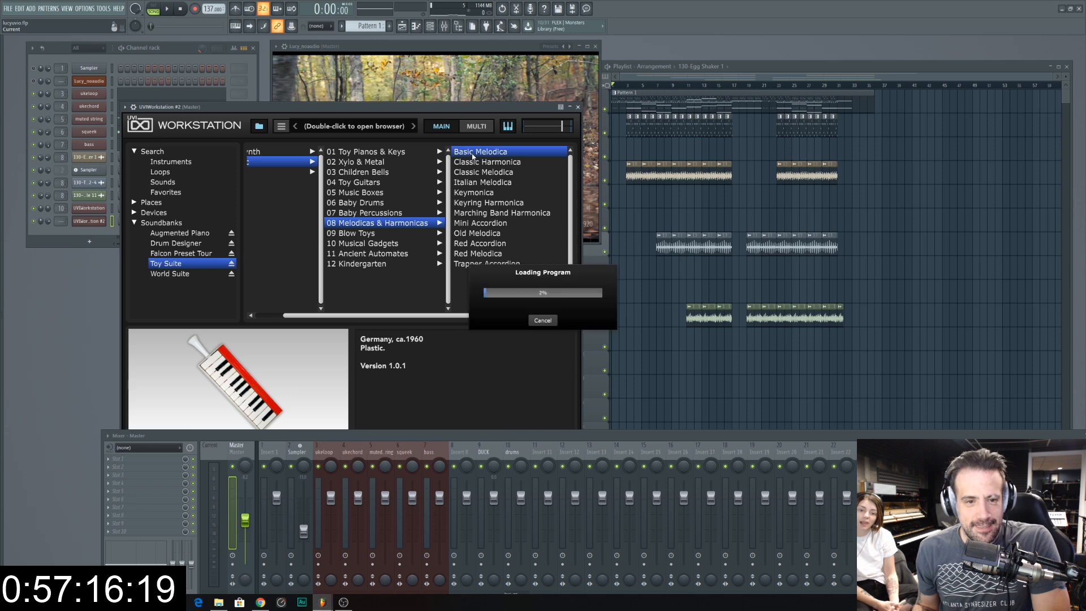
Step: Look through the Basic Melodica's preset effects and close the instrument window
left_click_drag(456, 107, 773, 35)
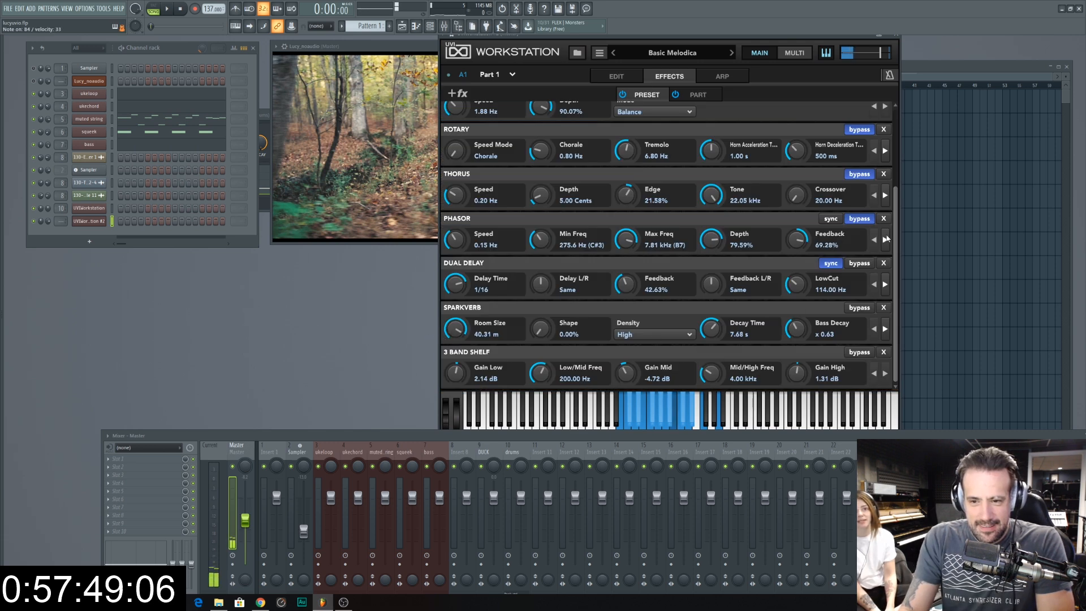
left_click_drag(895, 200, 895, 95)
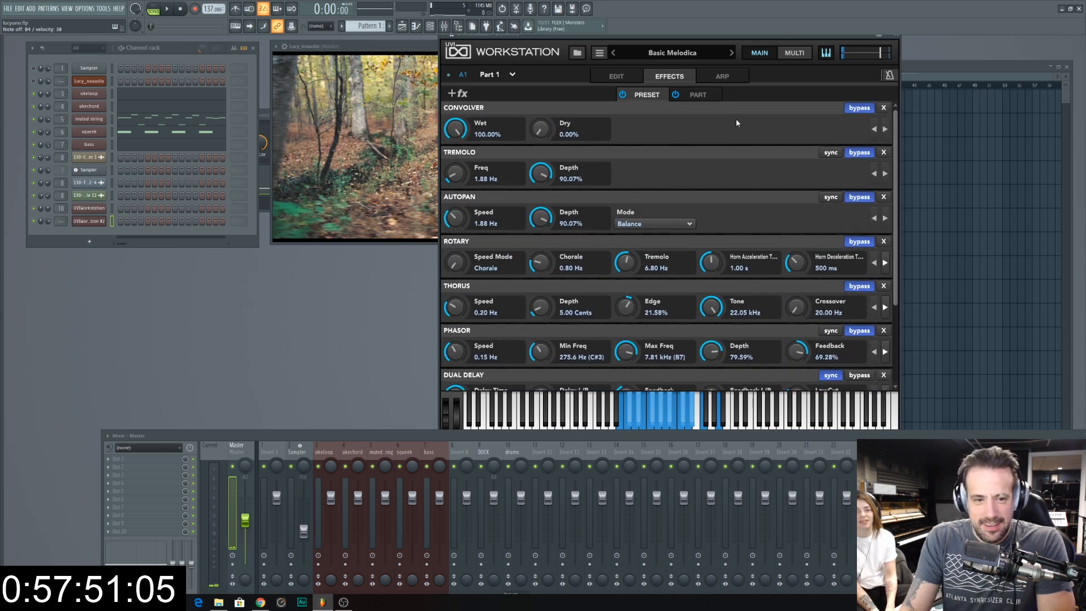
left_click(896, 35)
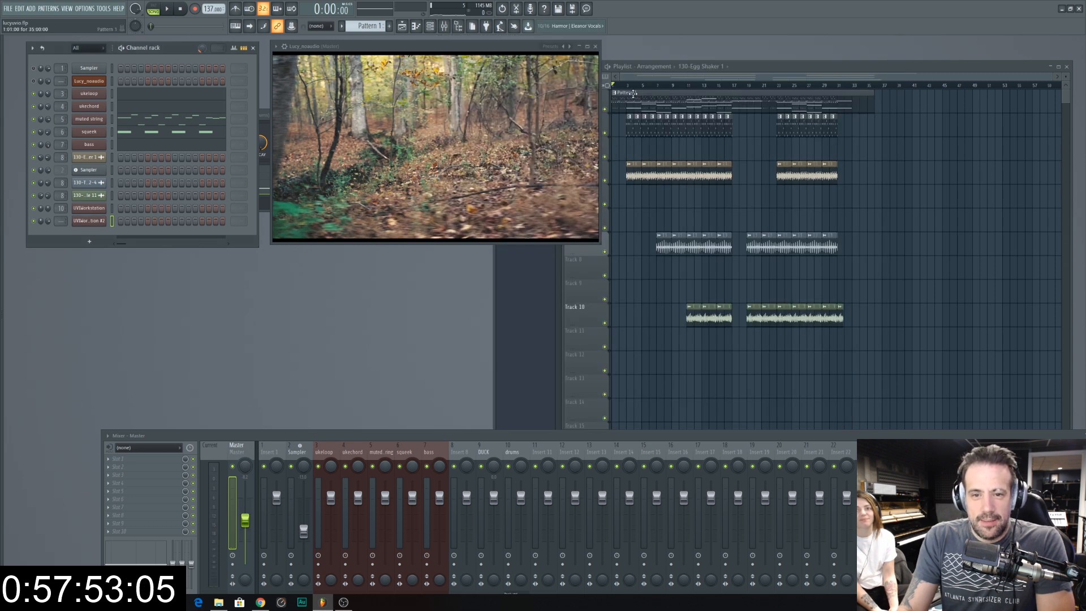
Step: Record a melodica melody into Pattern 1 along with the arrangement, from about bar 17 to the end of the song
left_click(725, 85)
key("space")
left_click_drag(722, 77, 722, 119)
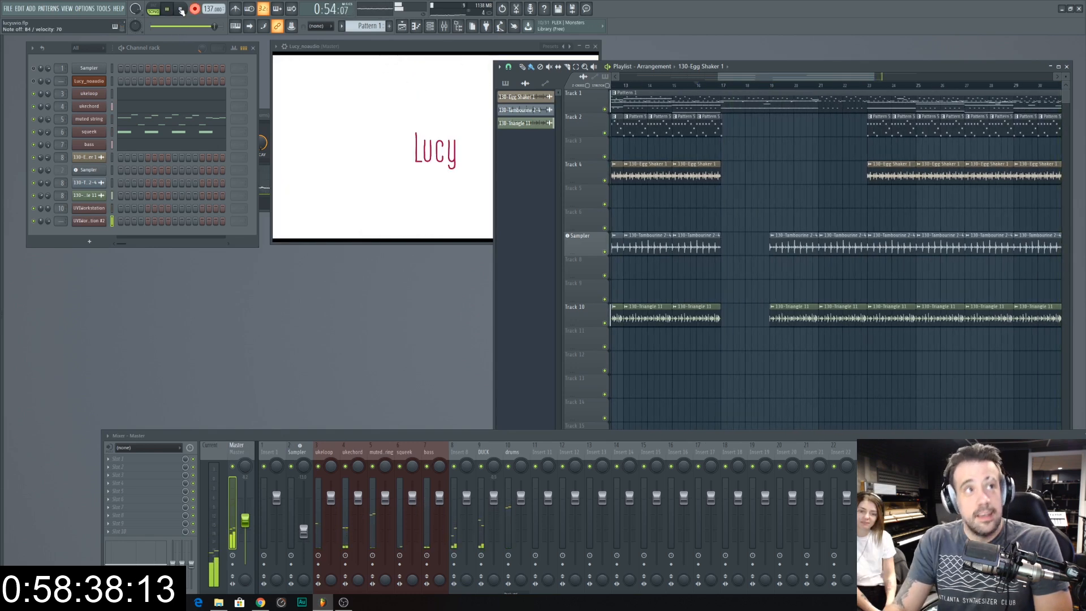
left_click(181, 10)
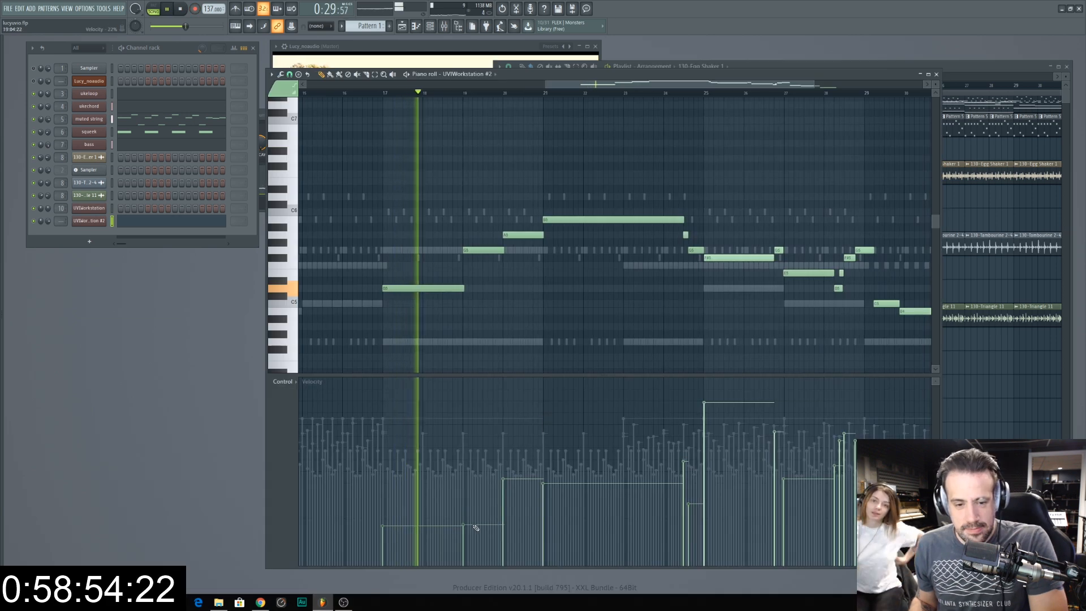
Step: Reshape the velocities of the melodica's opening notes in the piano roll and bring the Lucy video to the front
mouse_move(469, 513)
left_mouse_down()
mouse_move(473, 528)
mouse_move(541, 505)
left_mouse_up()
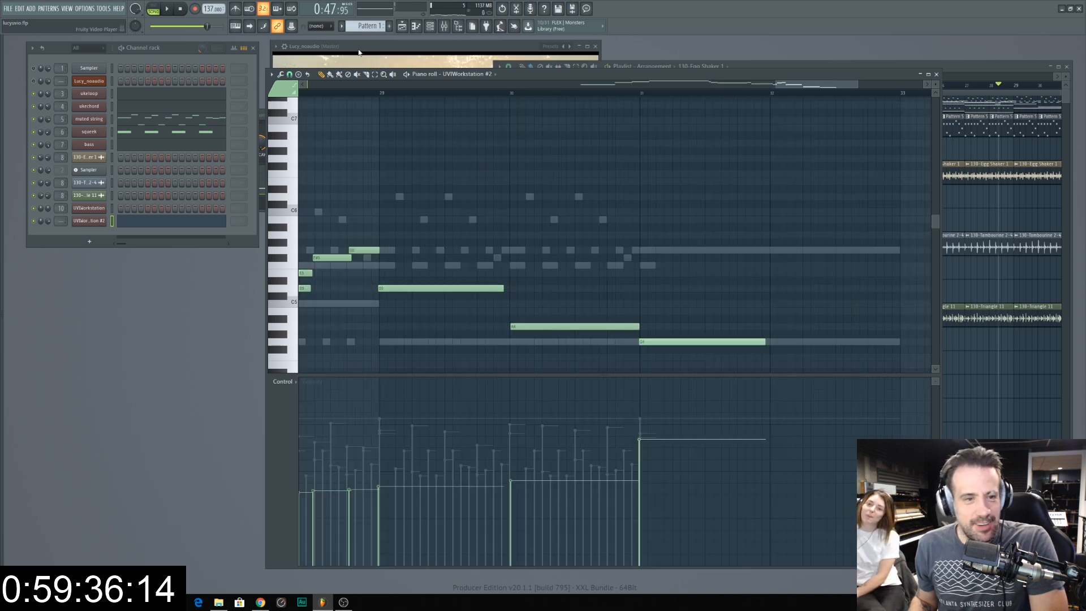
left_click(359, 53)
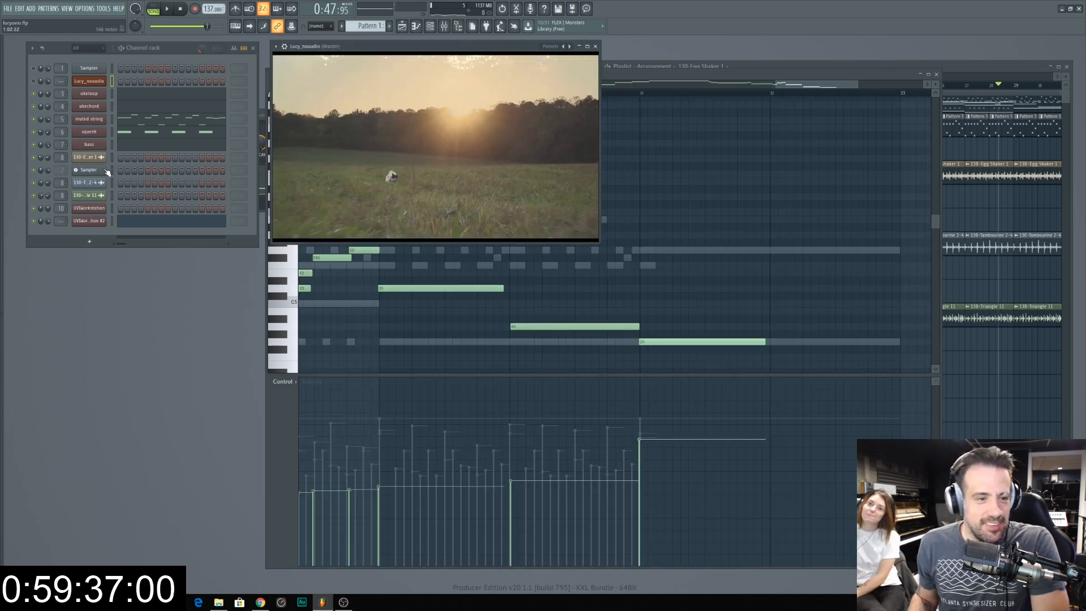
Step: Open the Basic Melodica instrument and lower its channel volume to 66%
left_click(85, 223)
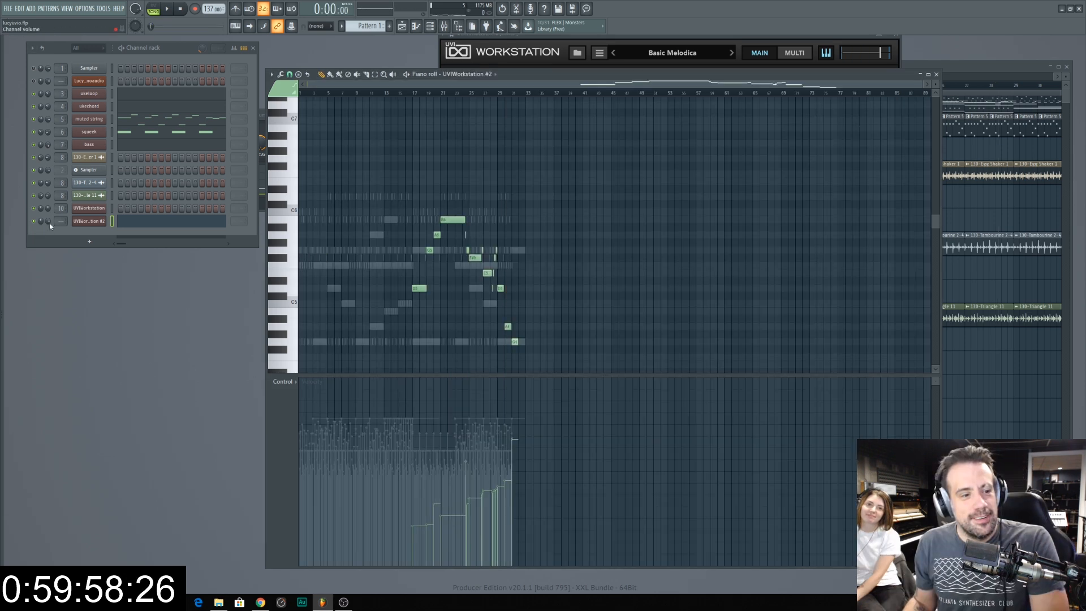
left_click_drag(49, 223, 50, 232)
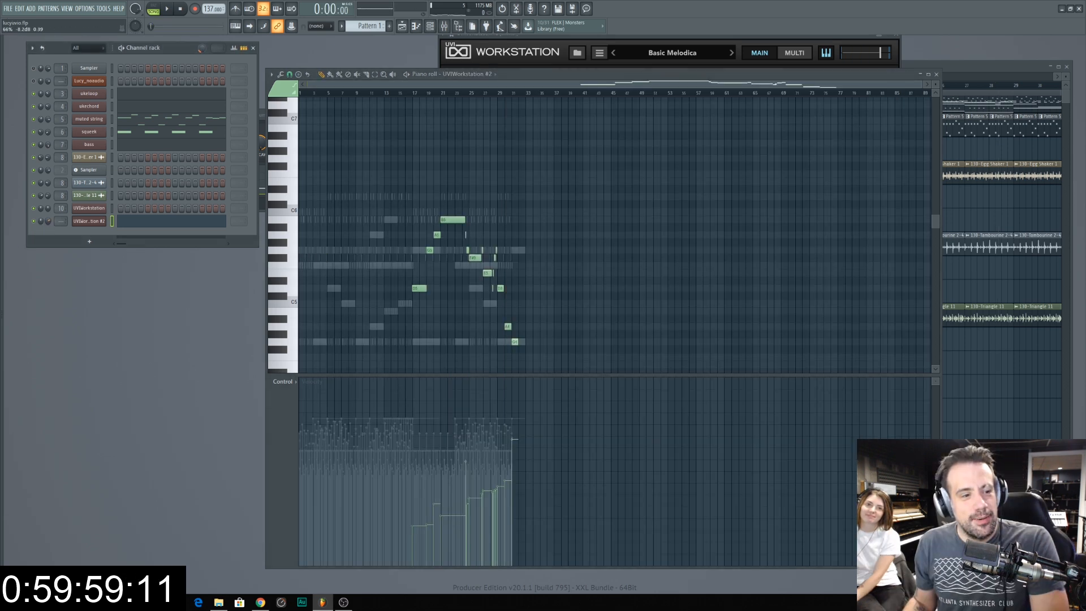
left_click(9, 9)
left_click(9, 9)
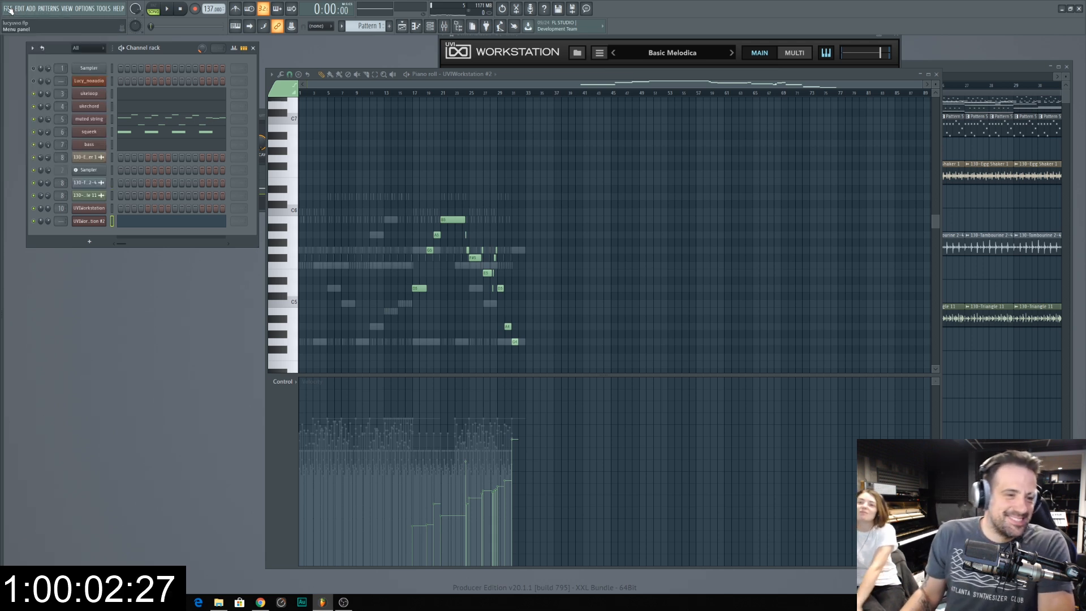